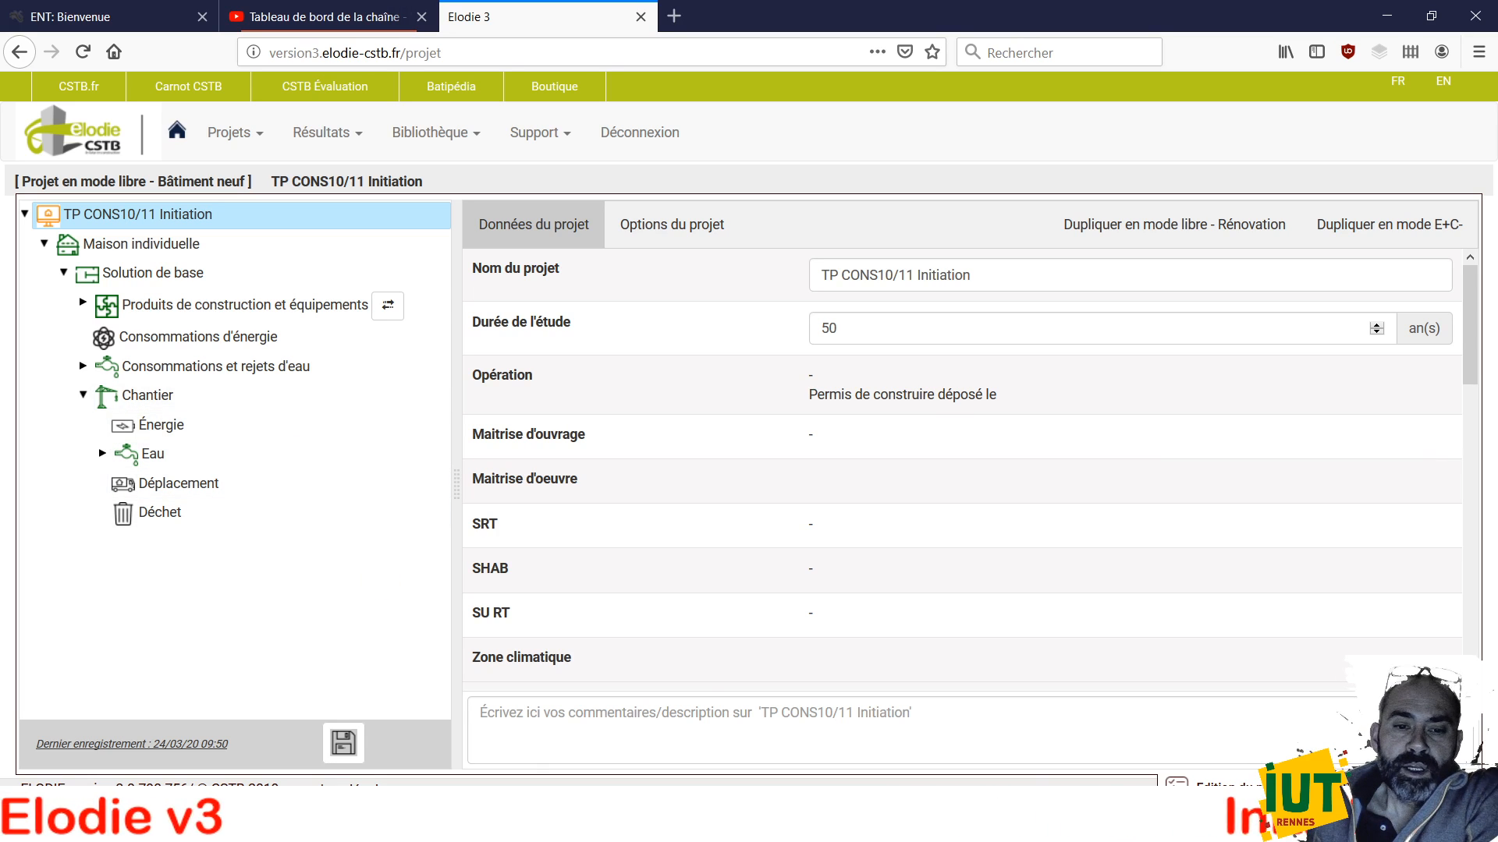
Consult the annual gas and electricity consumption figures in section 4.3 of 2020_ACV Elodie3.pdf, then return to the Elodie project
{"action": "mouse_move", "coordinate": [603, 820]}
{"action": "left_click", "coordinate": [577, 734]}
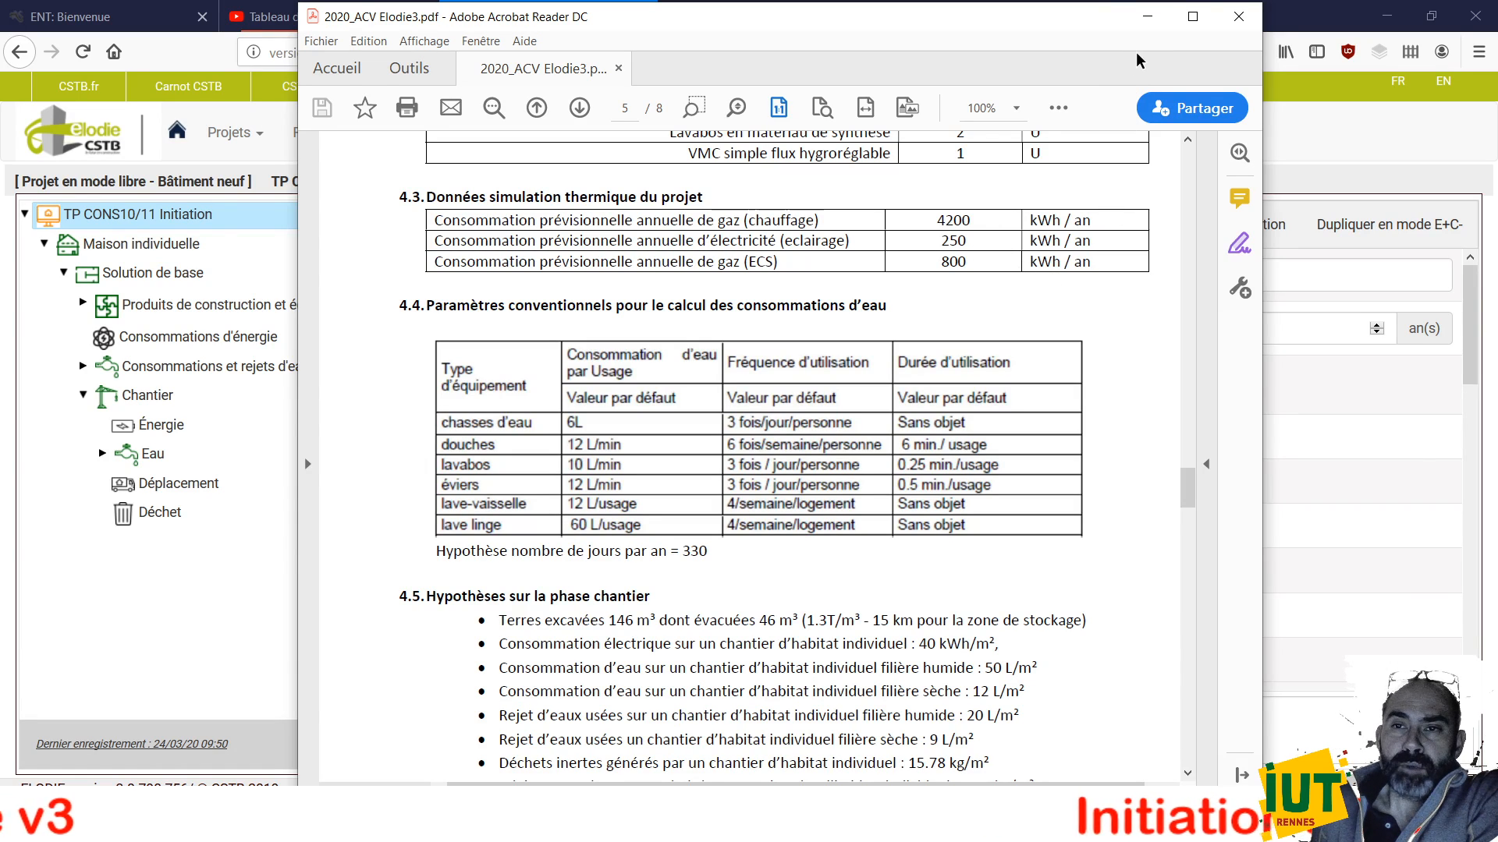
{"action": "left_click", "coordinate": [1146, 17]}
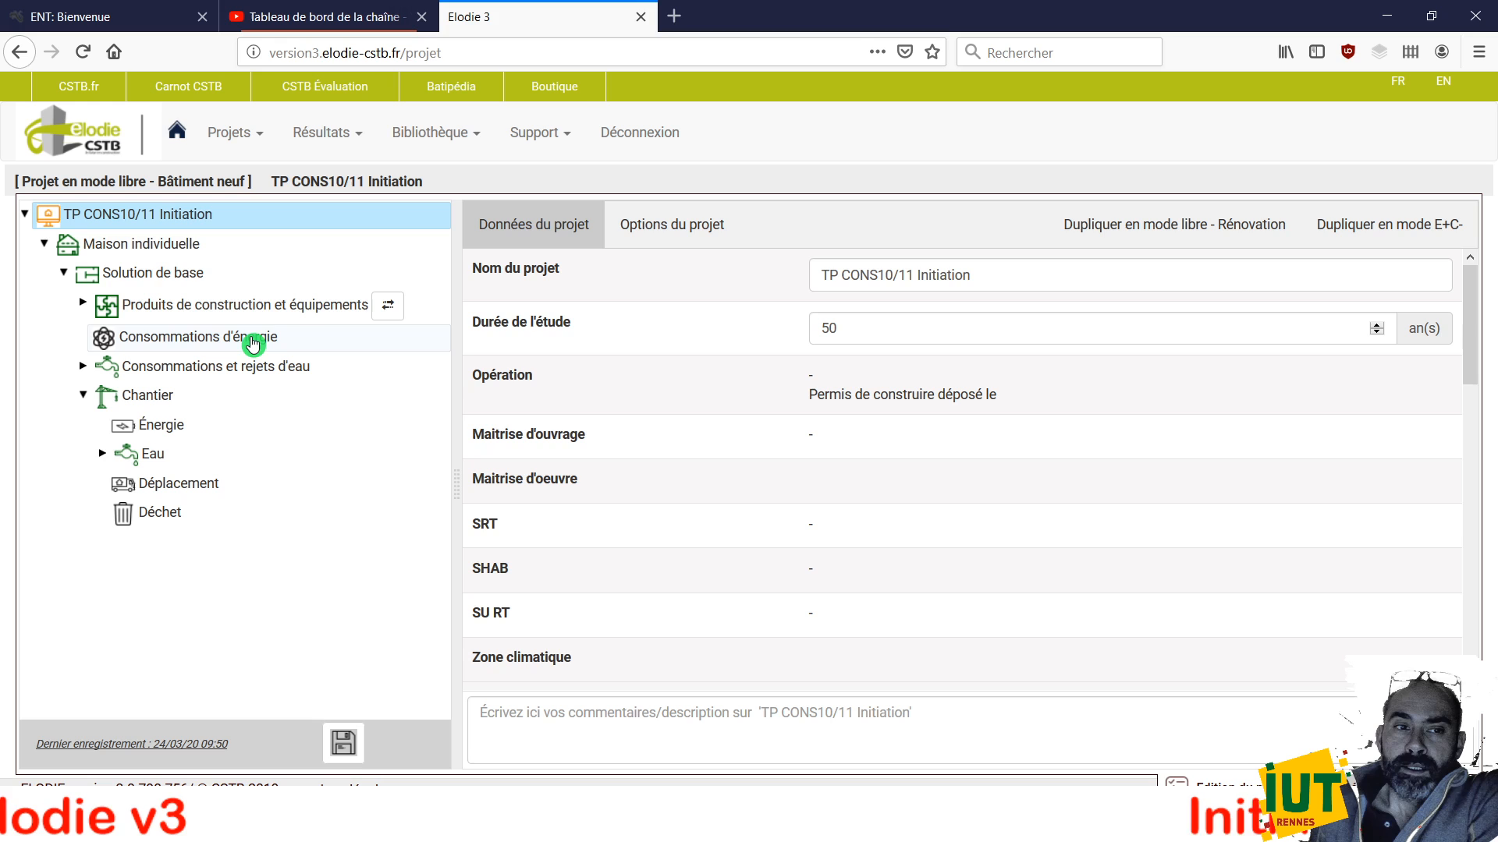
Open the Consommations d'énergie section and search its environmental records for "gaz"
{"action": "left_click", "coordinate": [254, 344]}
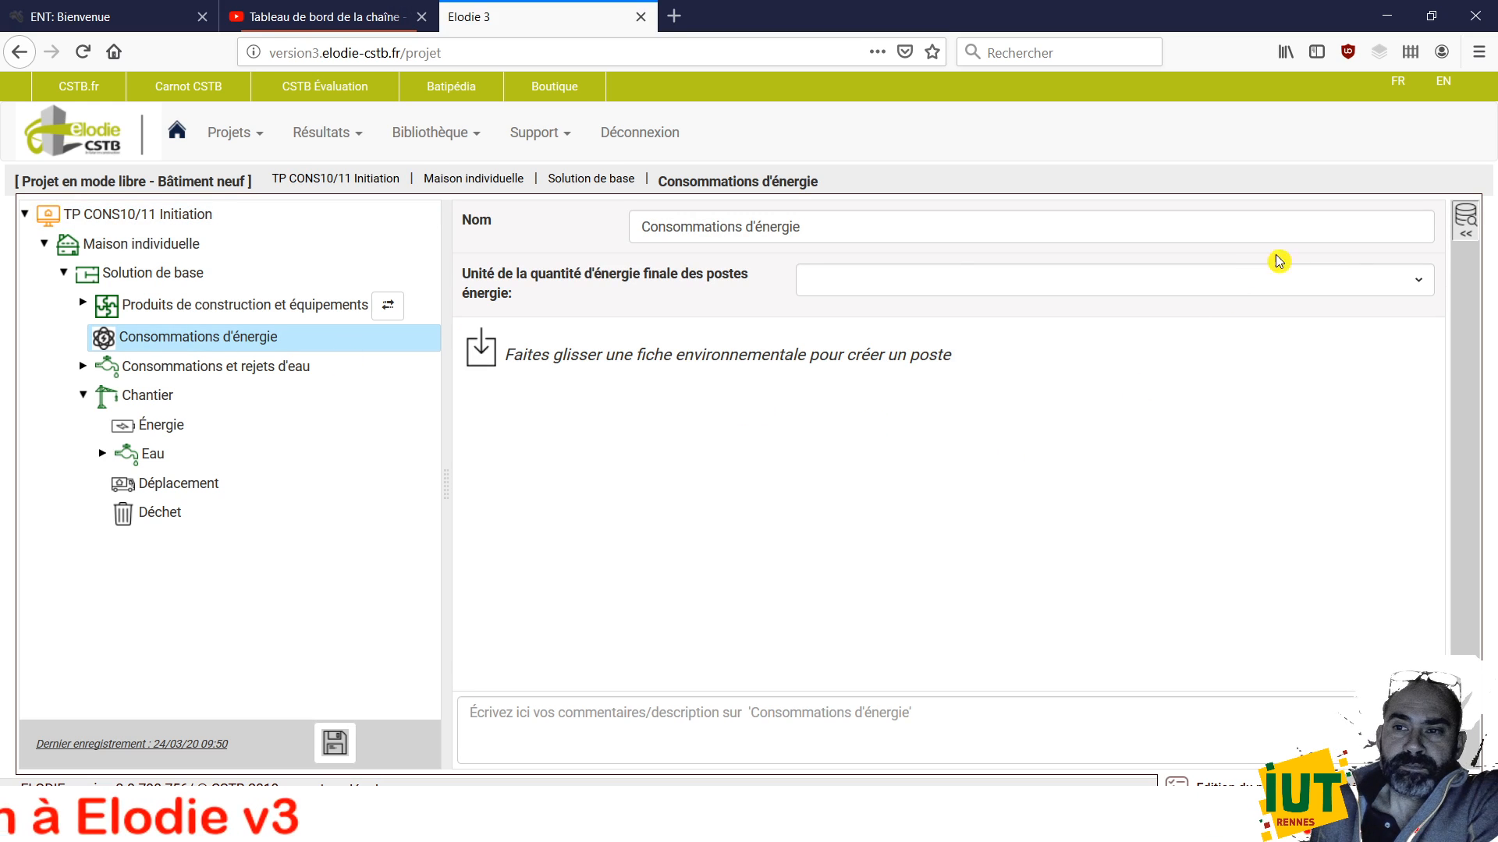
{"action": "left_click", "coordinate": [1466, 226]}
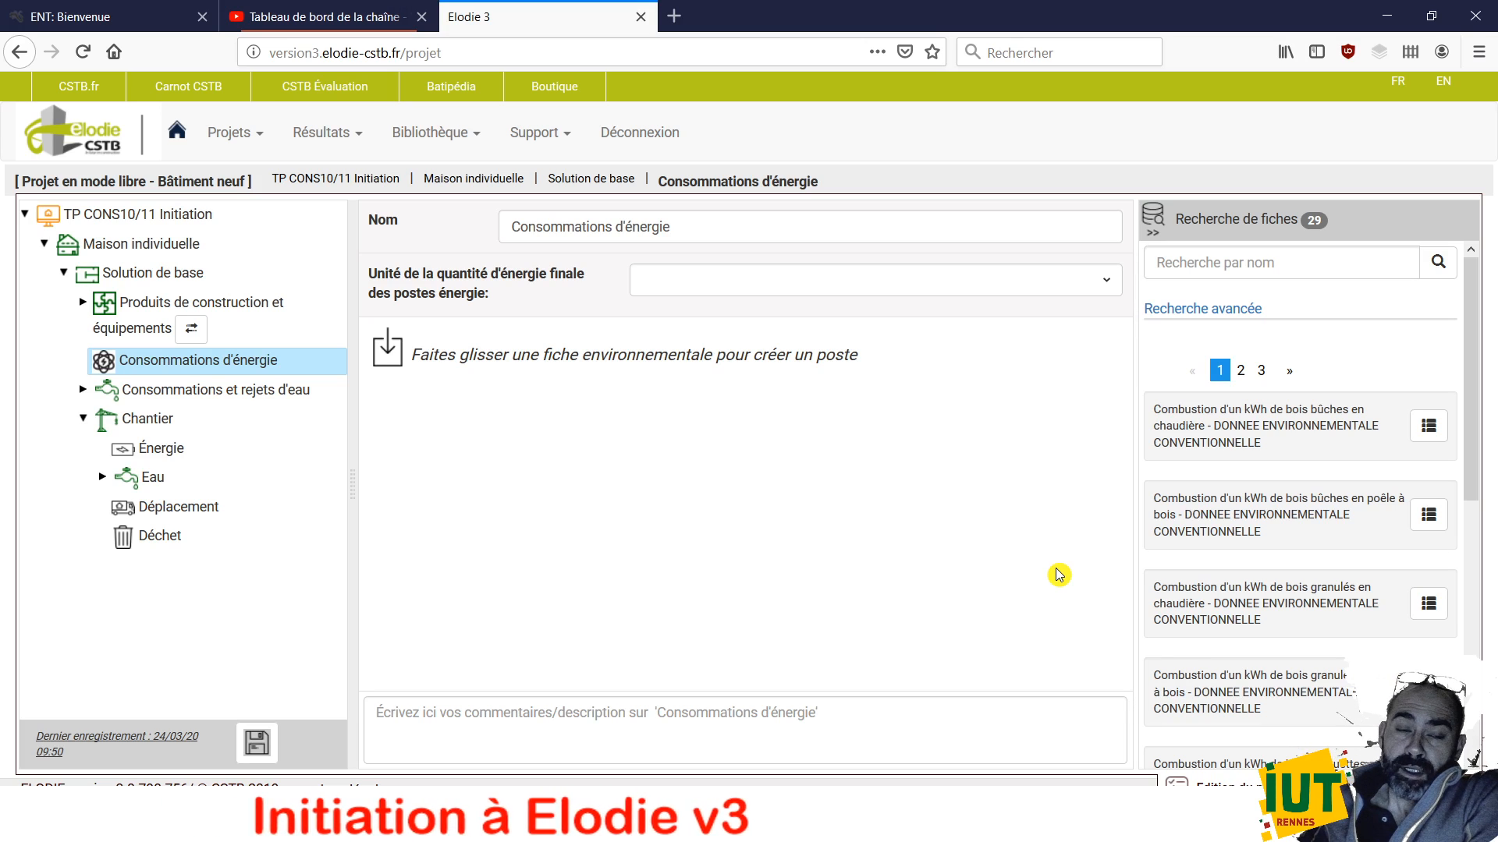
{"action": "left_click", "coordinate": [1206, 268]}
{"action": "type", "text": "gar"}
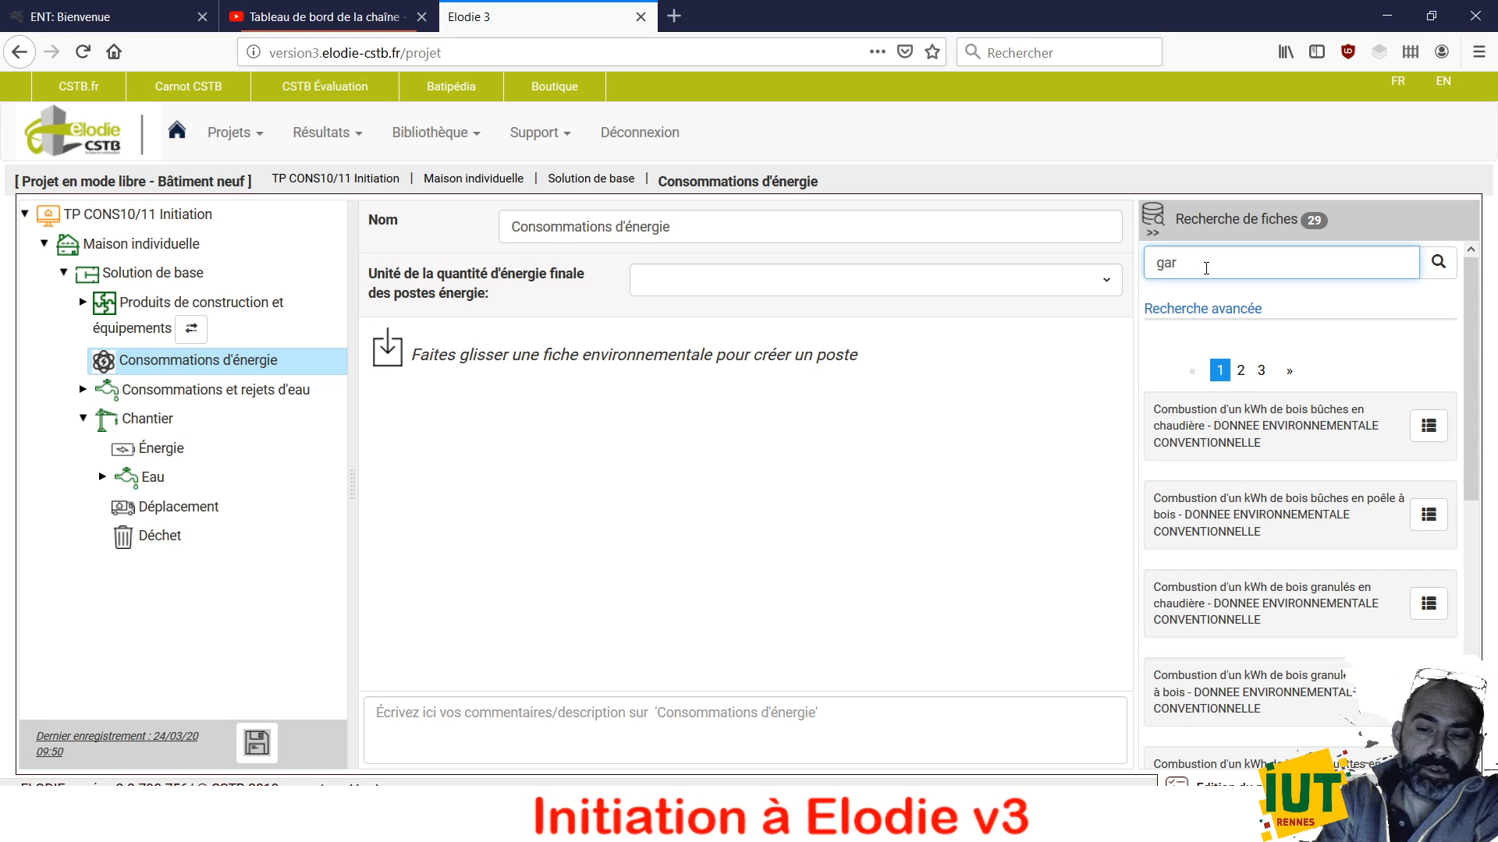
{"action": "key", "text": "BackSpace"}
{"action": "type", "text": "z"}
{"action": "key", "text": "Return"}
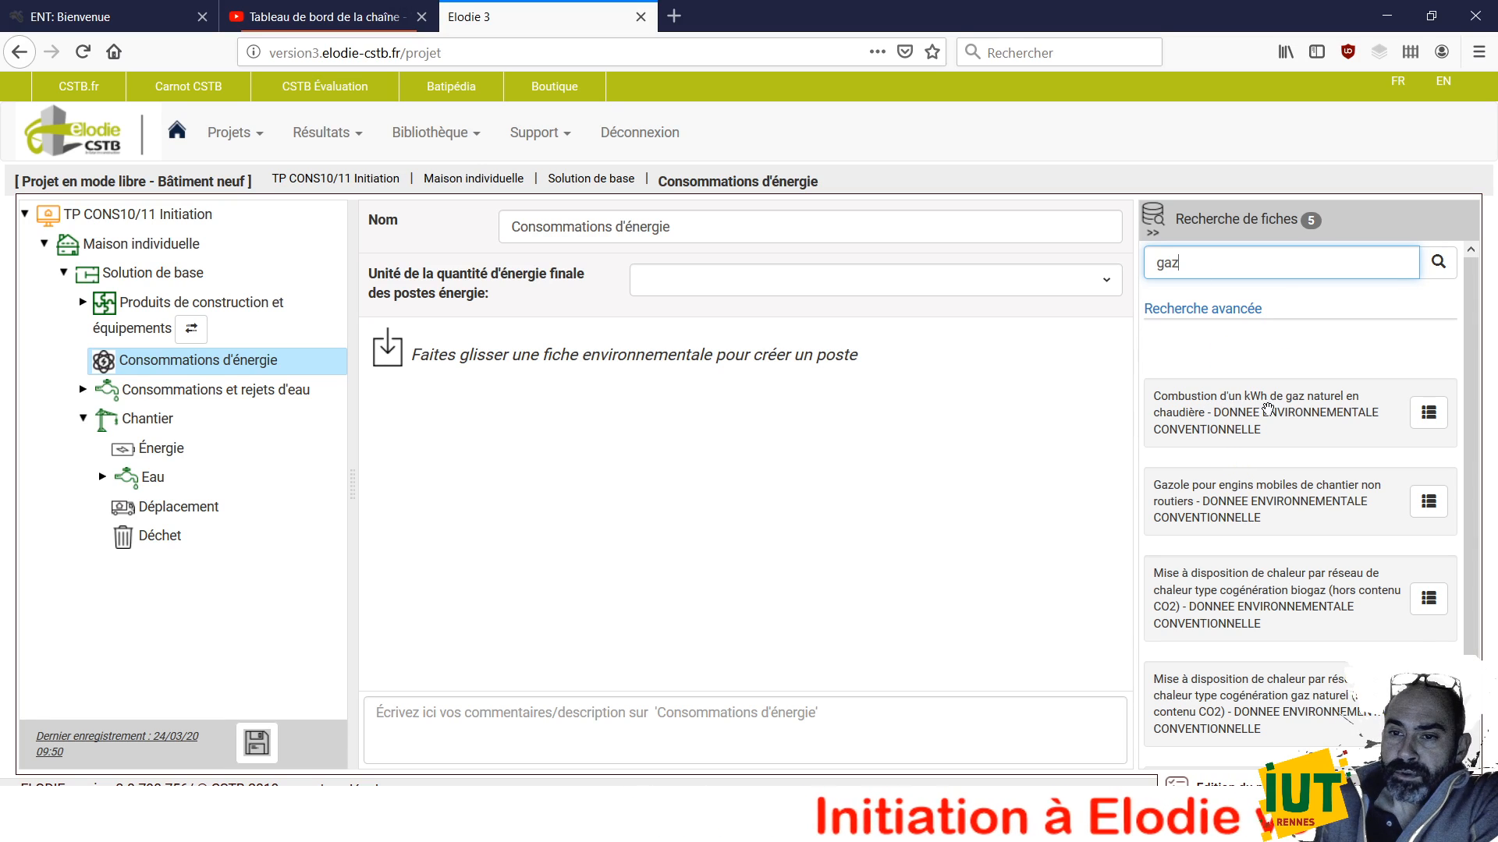
Add the "Combustion d'un kWh de gaz naturel en chaudière" record with type Gaz naturel ou GPL and usage Chauffage
{"action": "left_click_drag", "start_coordinate": [877, 451], "coordinate": [721, 398]}
{"action": "left_click_drag", "start_coordinate": [859, 481], "coordinate": [871, 493]}
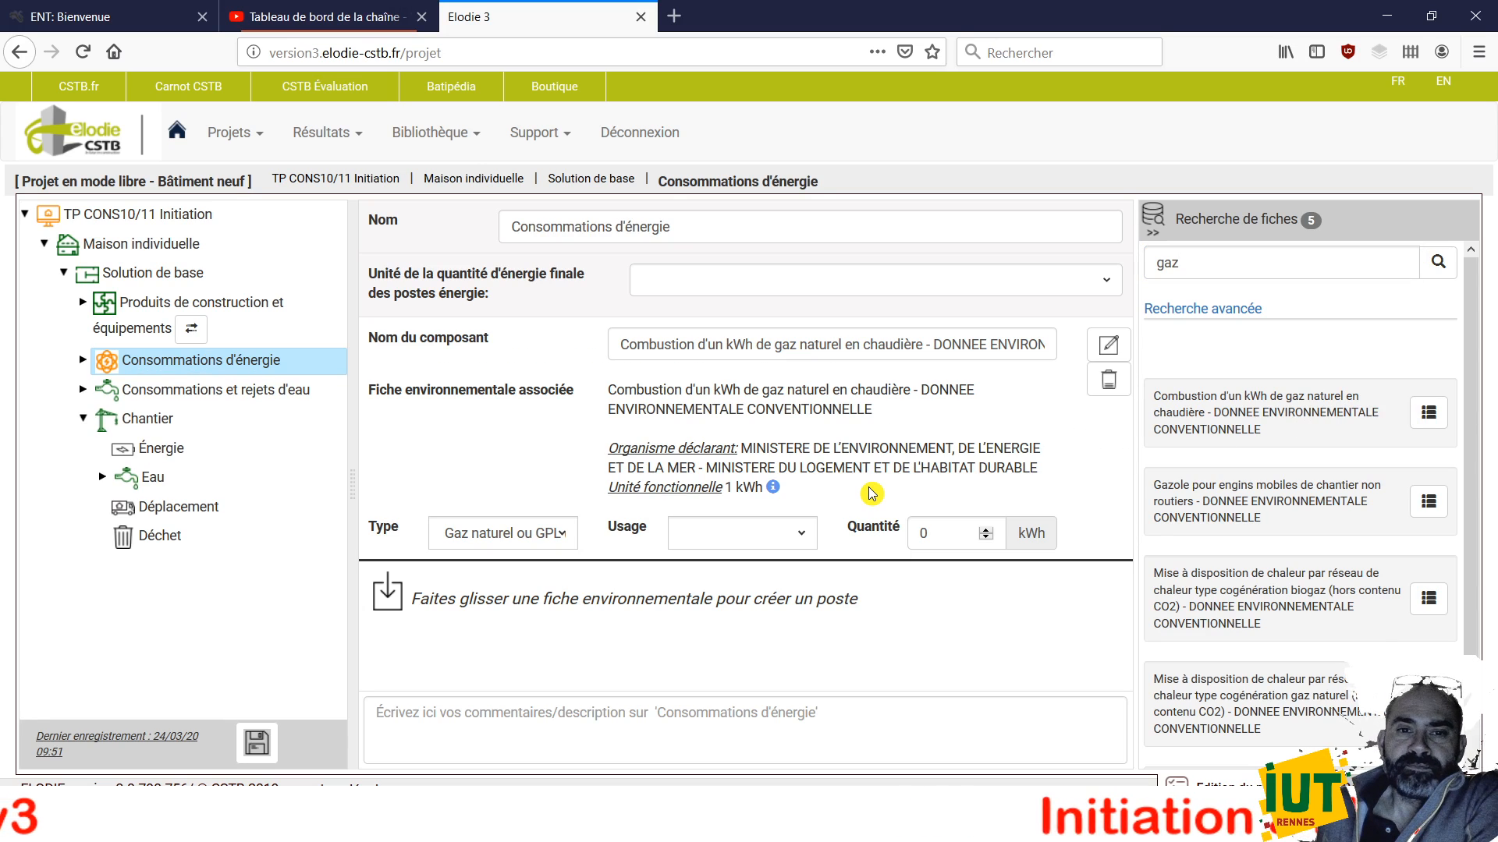
{"action": "left_click", "coordinate": [568, 536]}
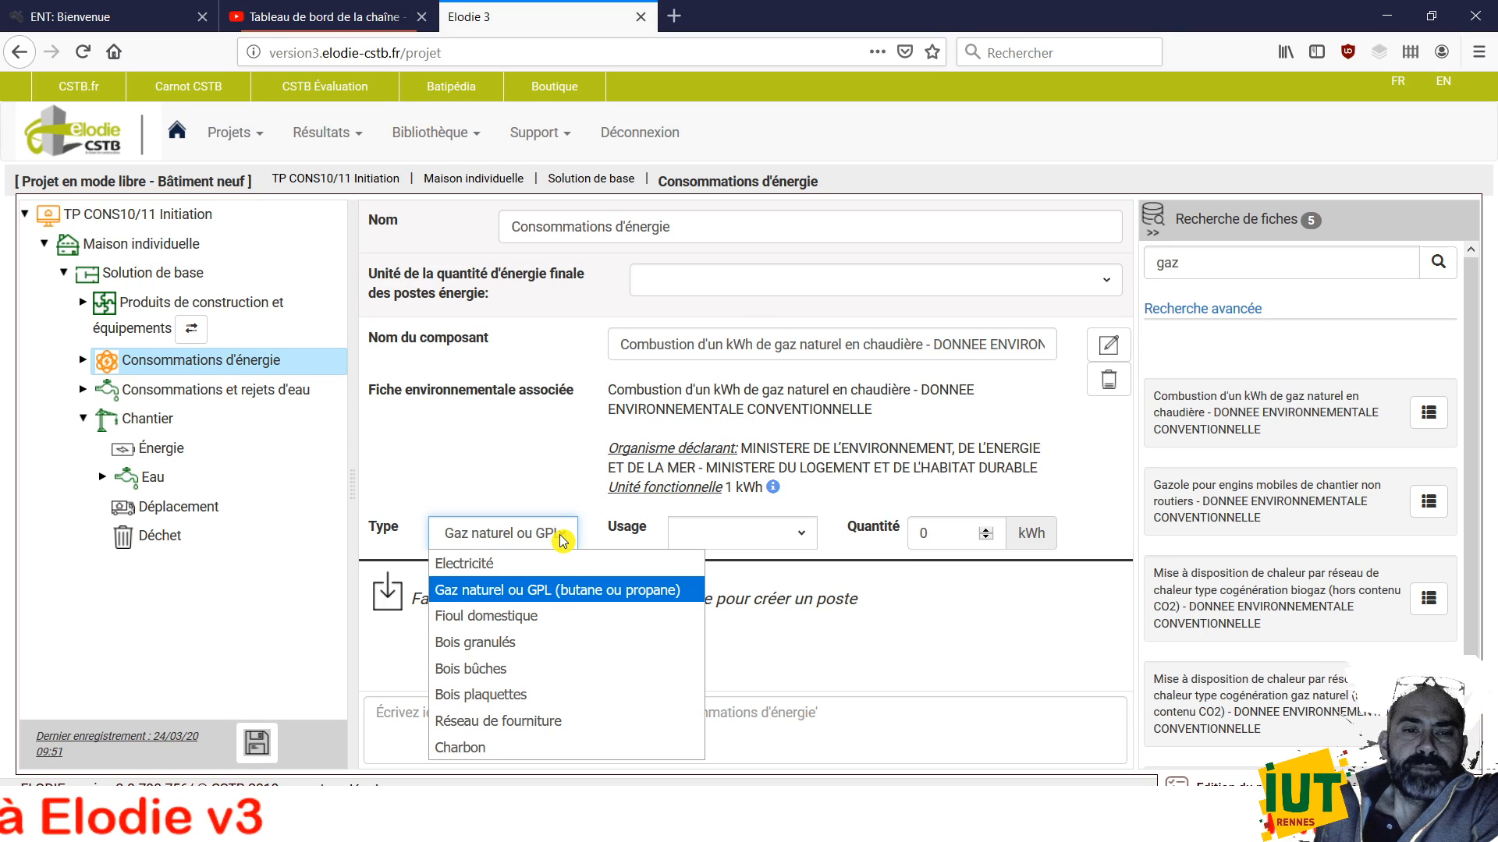
{"action": "left_click", "coordinate": [614, 587]}
{"action": "left_click", "coordinate": [811, 545]}
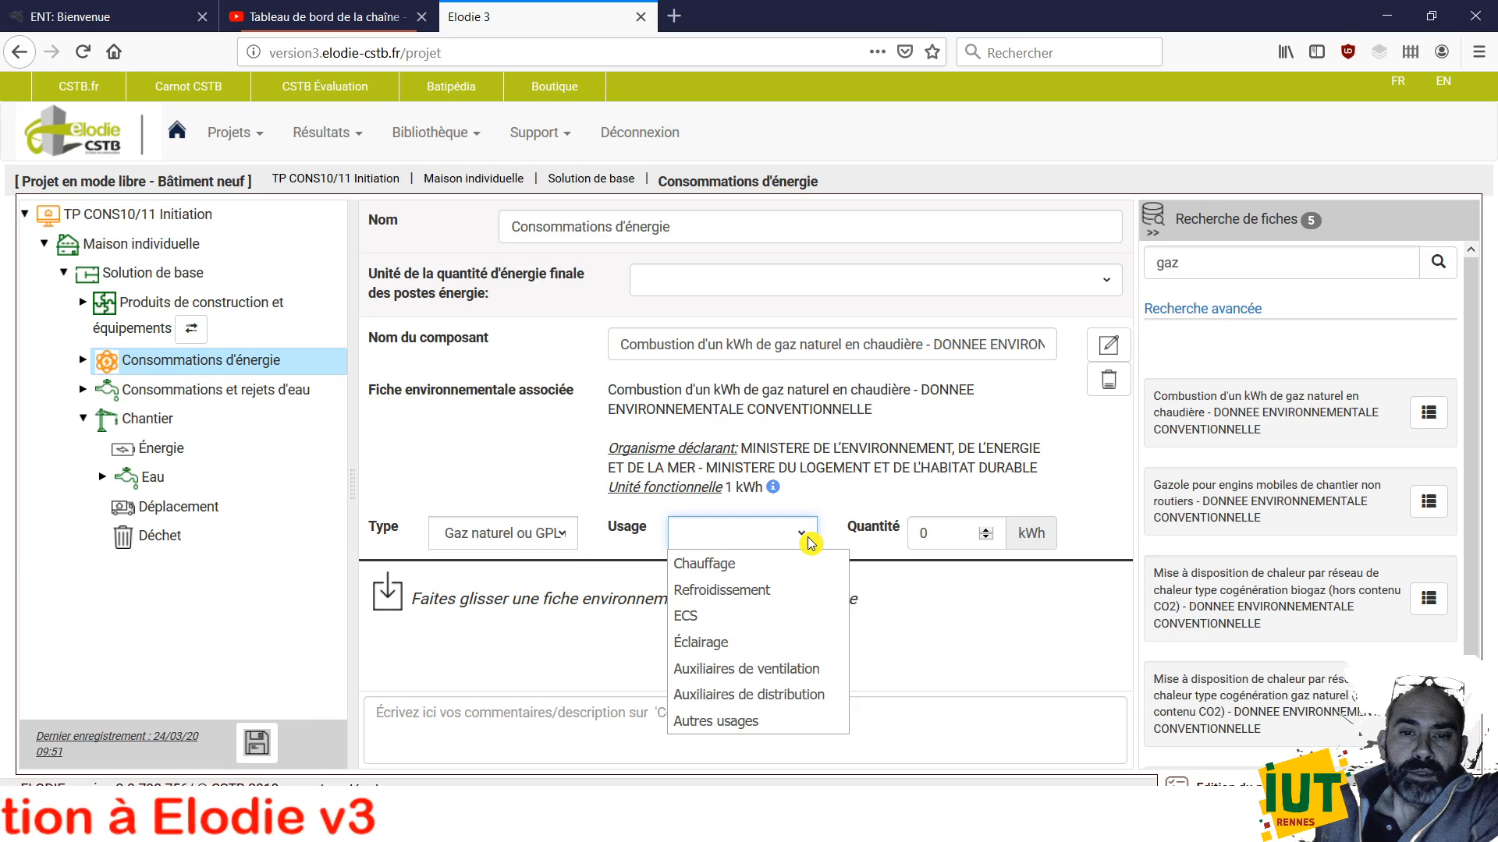
{"action": "left_click", "coordinate": [772, 565]}
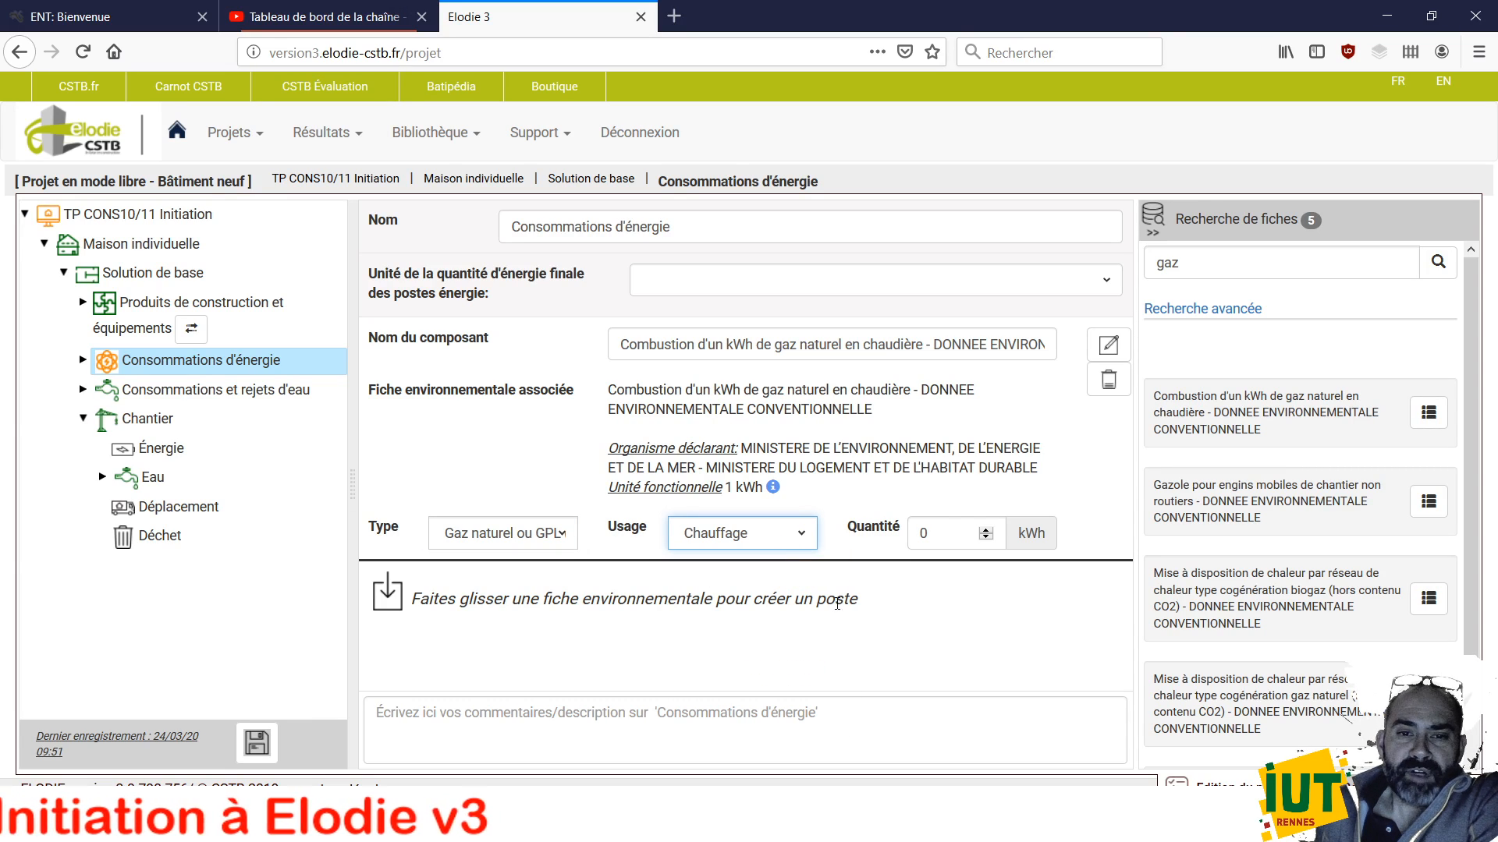
Check the heating gas consumption in the PDF and set the Chauffage component's quantity to 4200 kWh
{"action": "key", "text": "alt+Tab"}
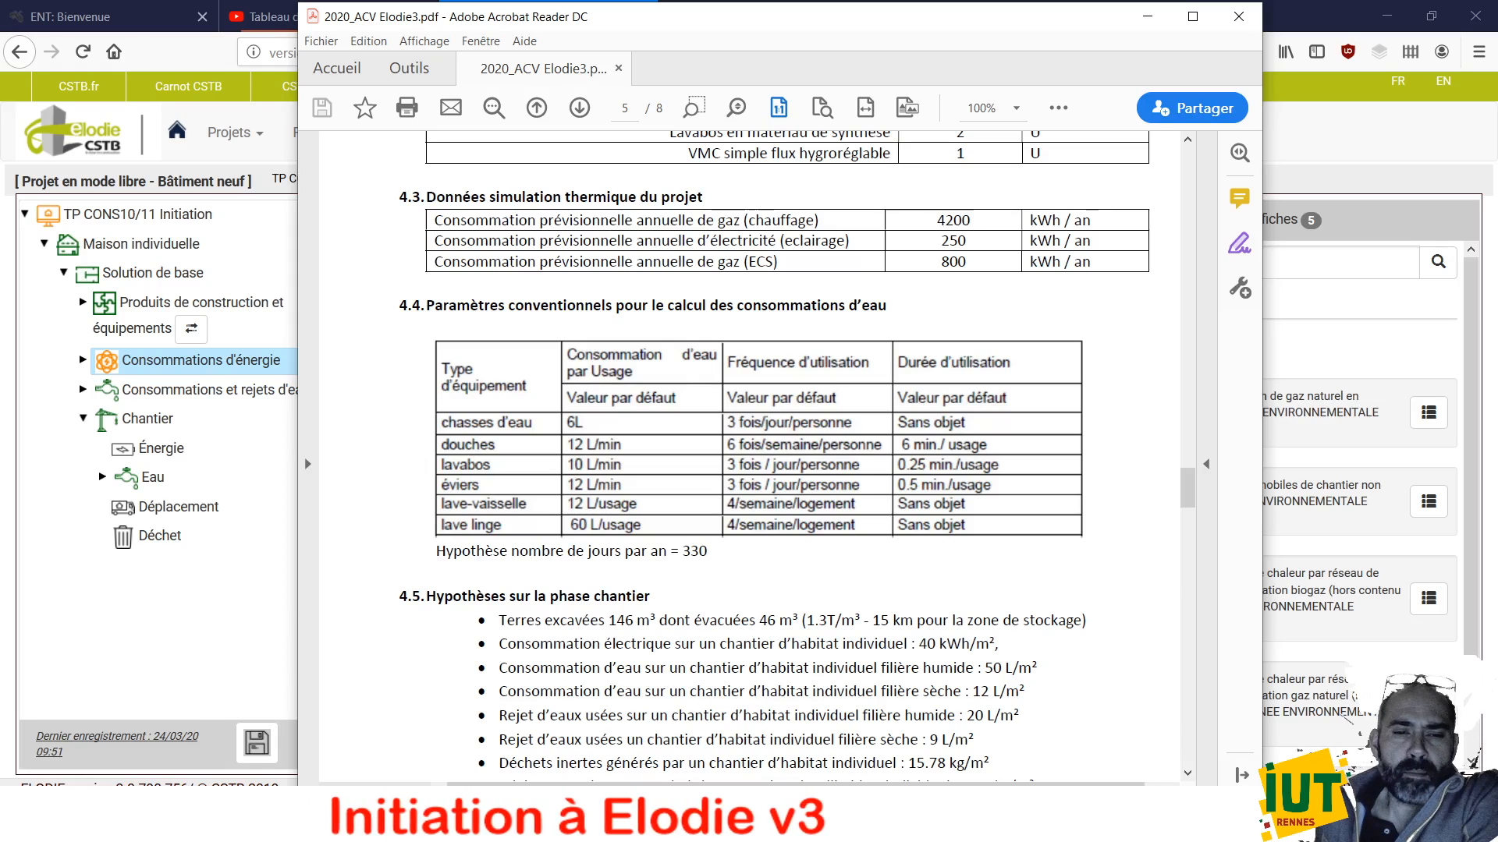
{"action": "key", "text": "alt+Tab"}
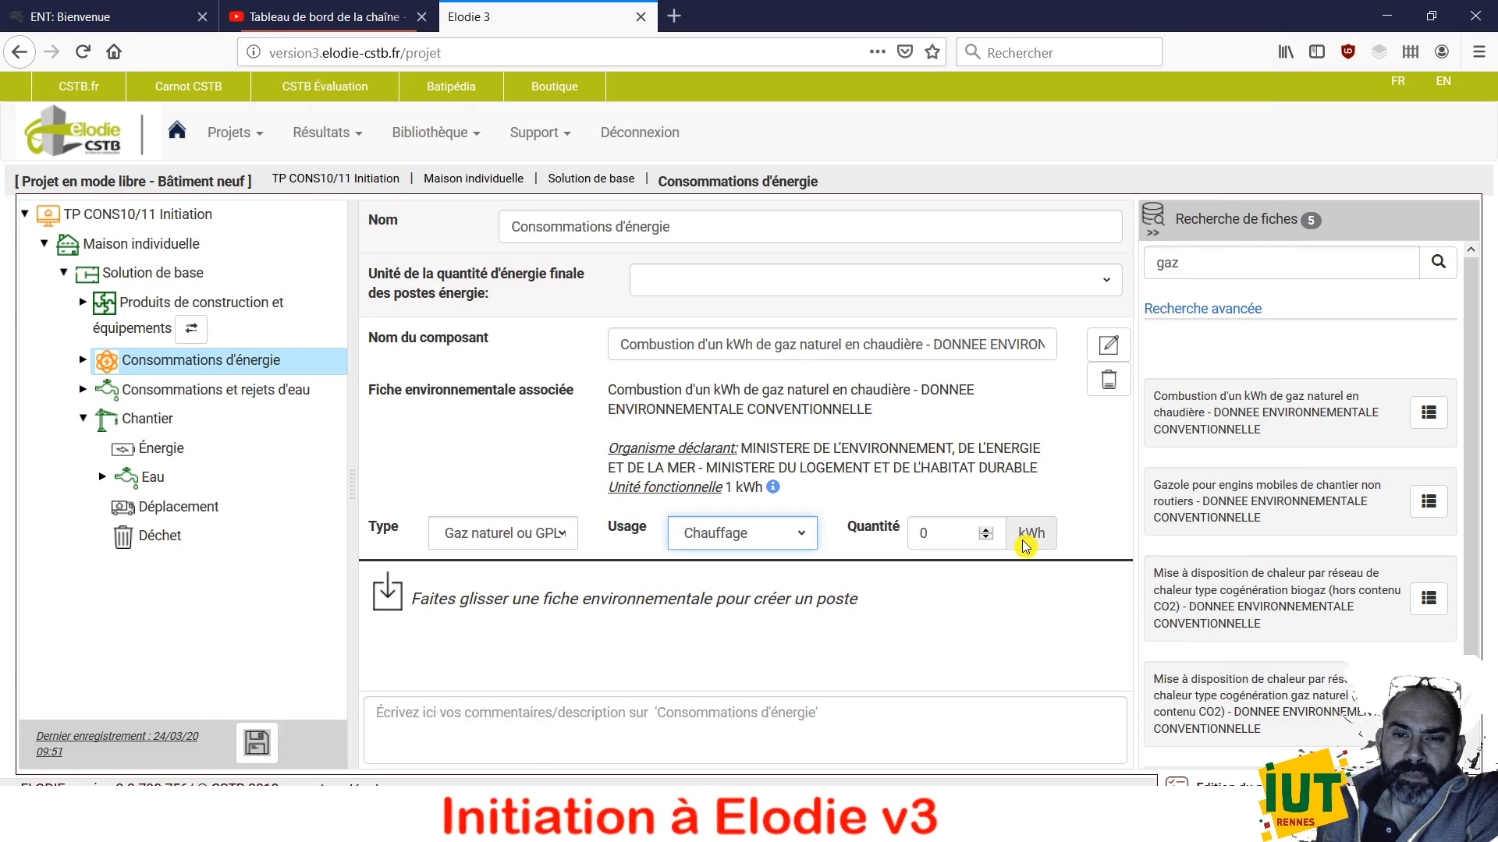
{"action": "left_click", "coordinate": [956, 536]}
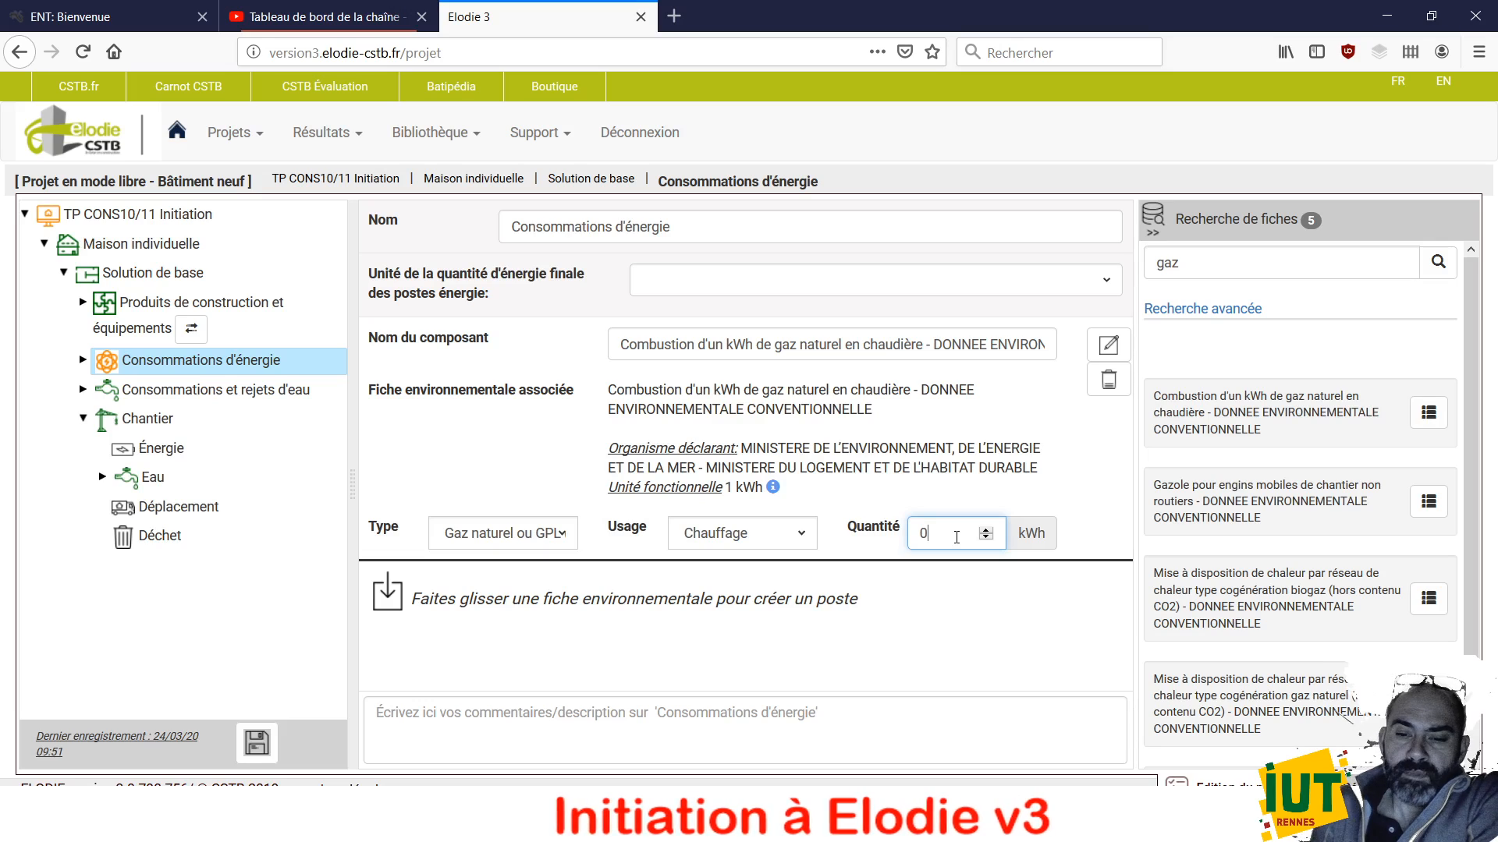
{"action": "key", "text": "BackSpace"}
{"action": "type", "text": "4200"}
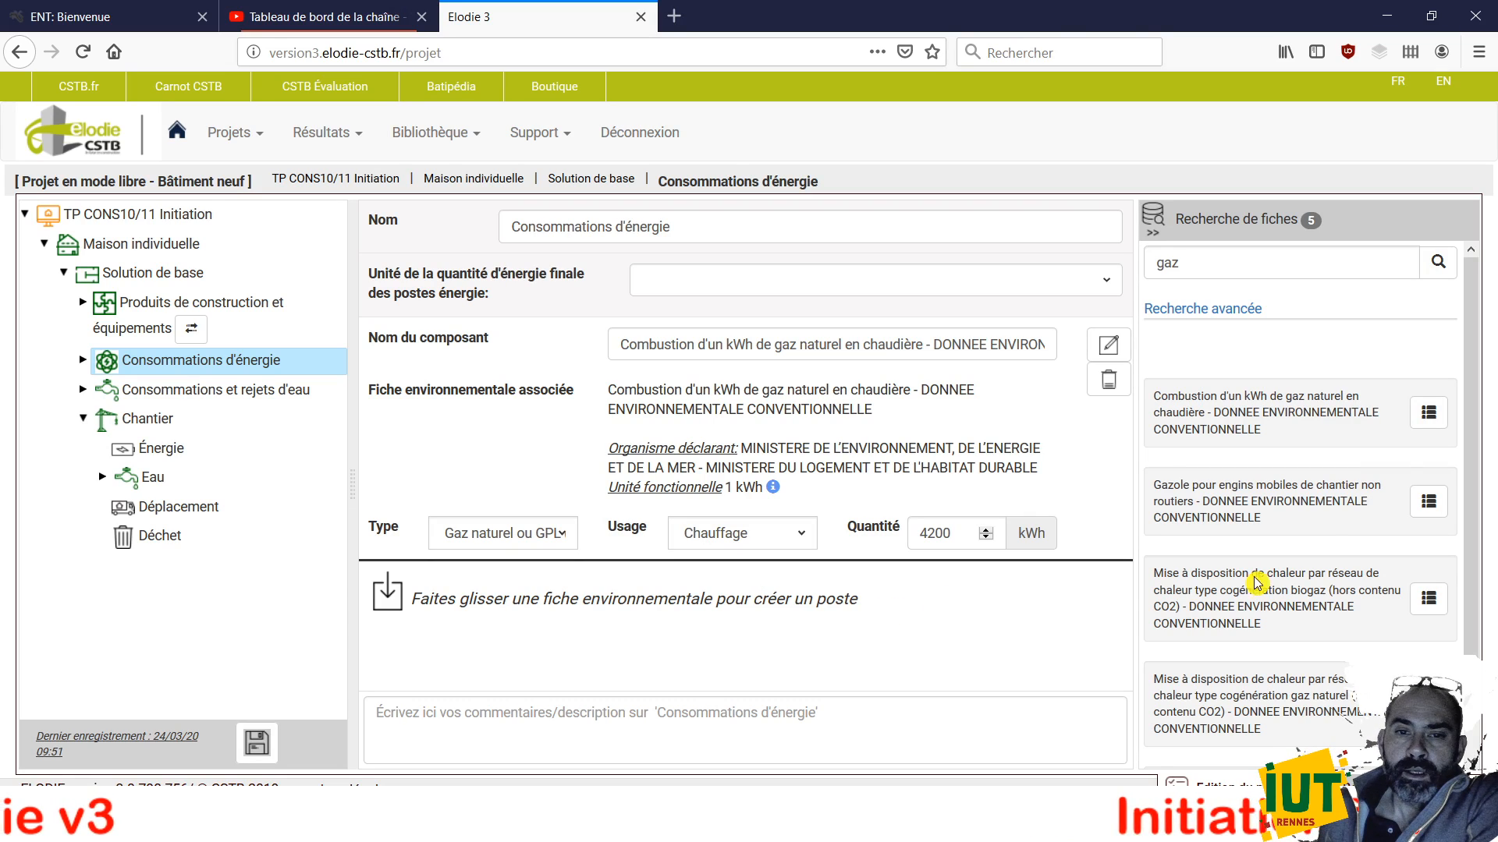
Add a second natural gas boiler combustion record with type Gaz naturel ou GPL and usage ECS
{"action": "left_click_drag", "start_coordinate": [1338, 416], "coordinate": [934, 624]}
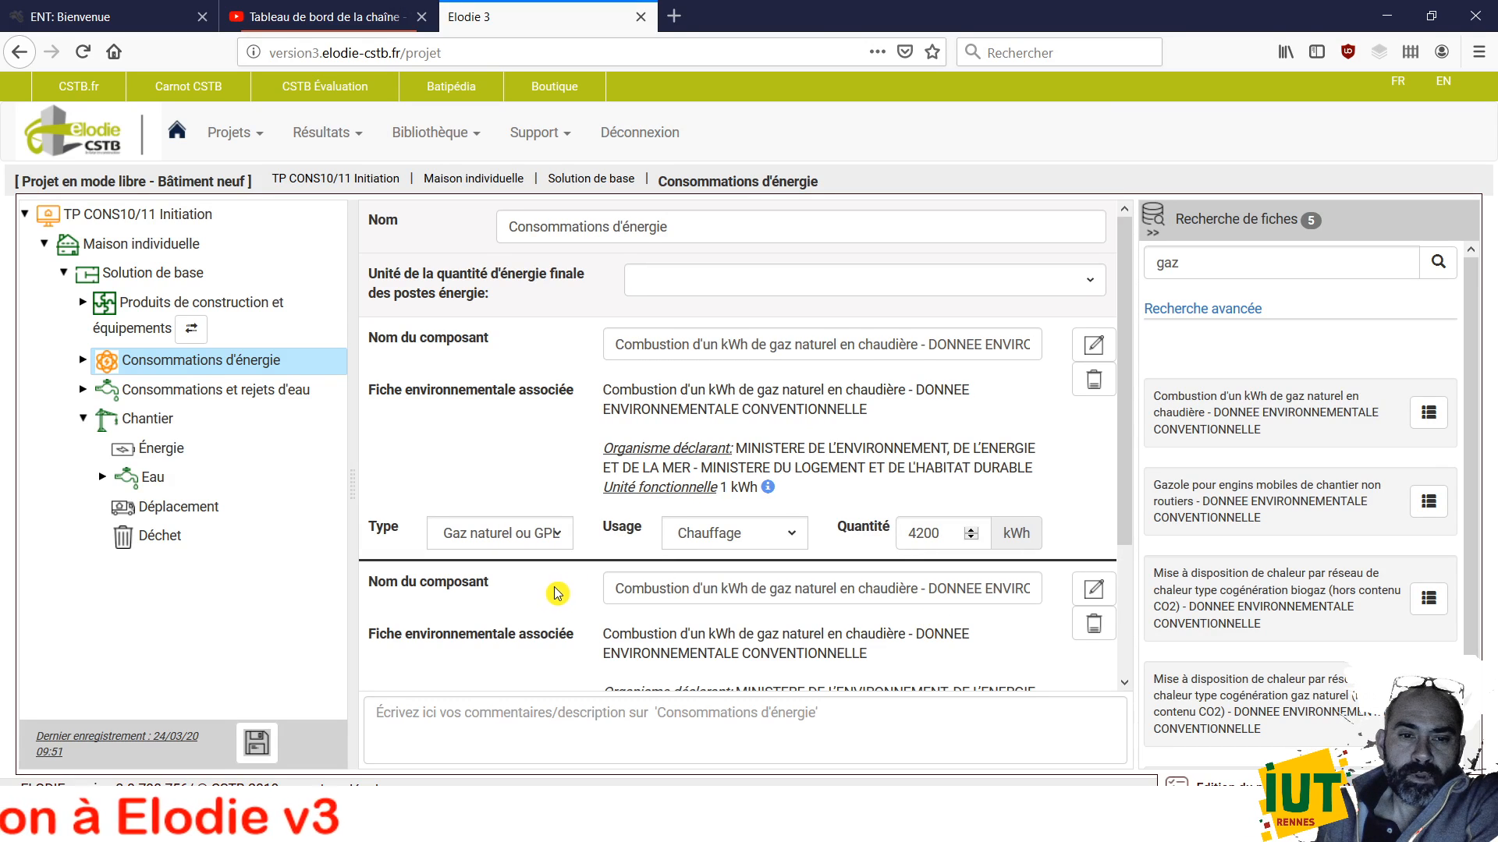
{"action": "scroll", "coordinate": [555, 594], "scroll_direction": "down", "scroll_amount": 2}
{"action": "left_click", "coordinate": [558, 609]}
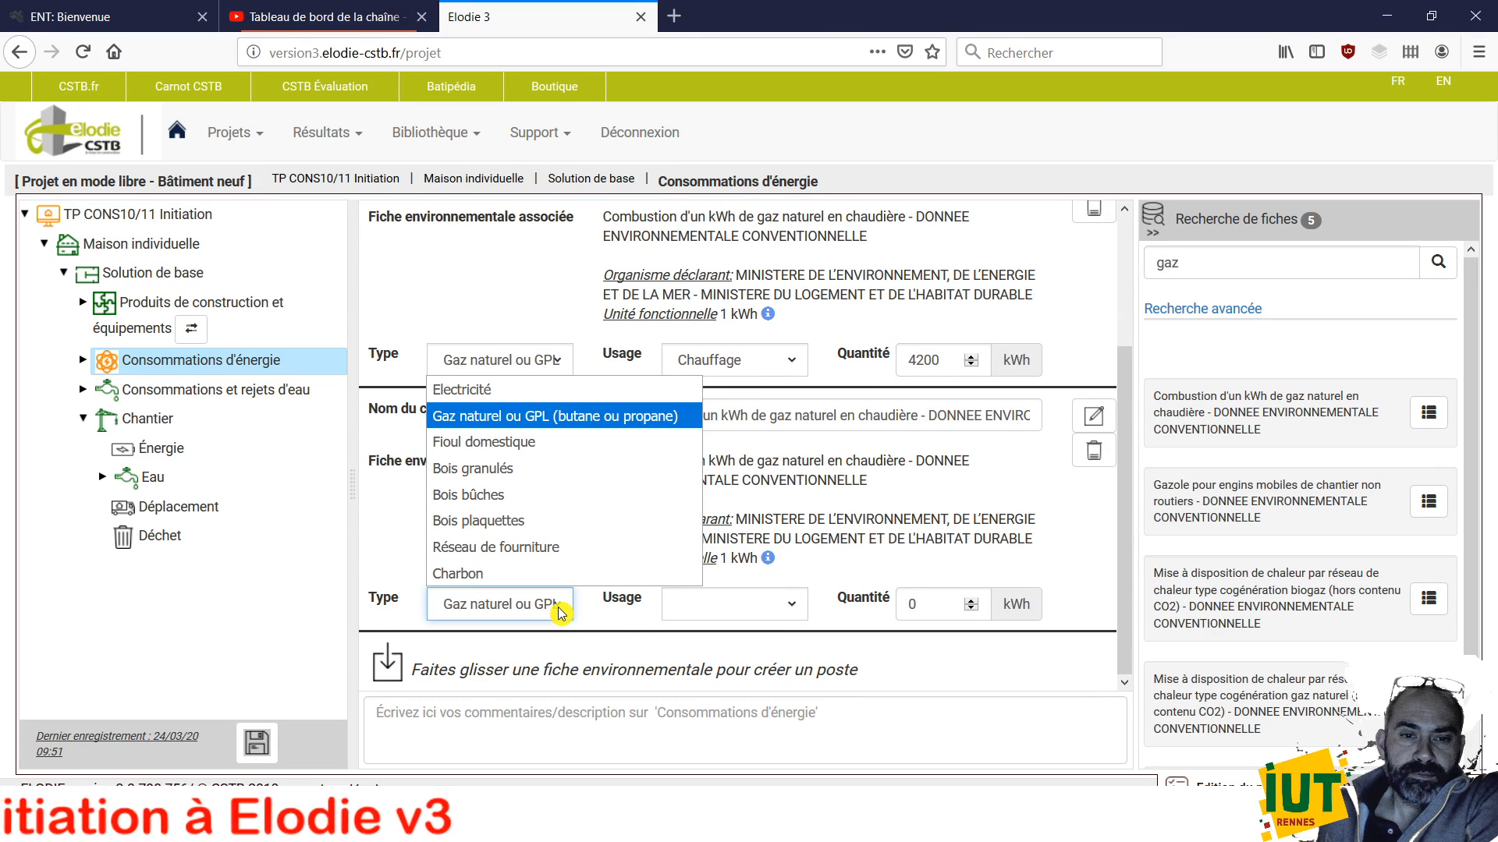
{"action": "left_click", "coordinate": [531, 425]}
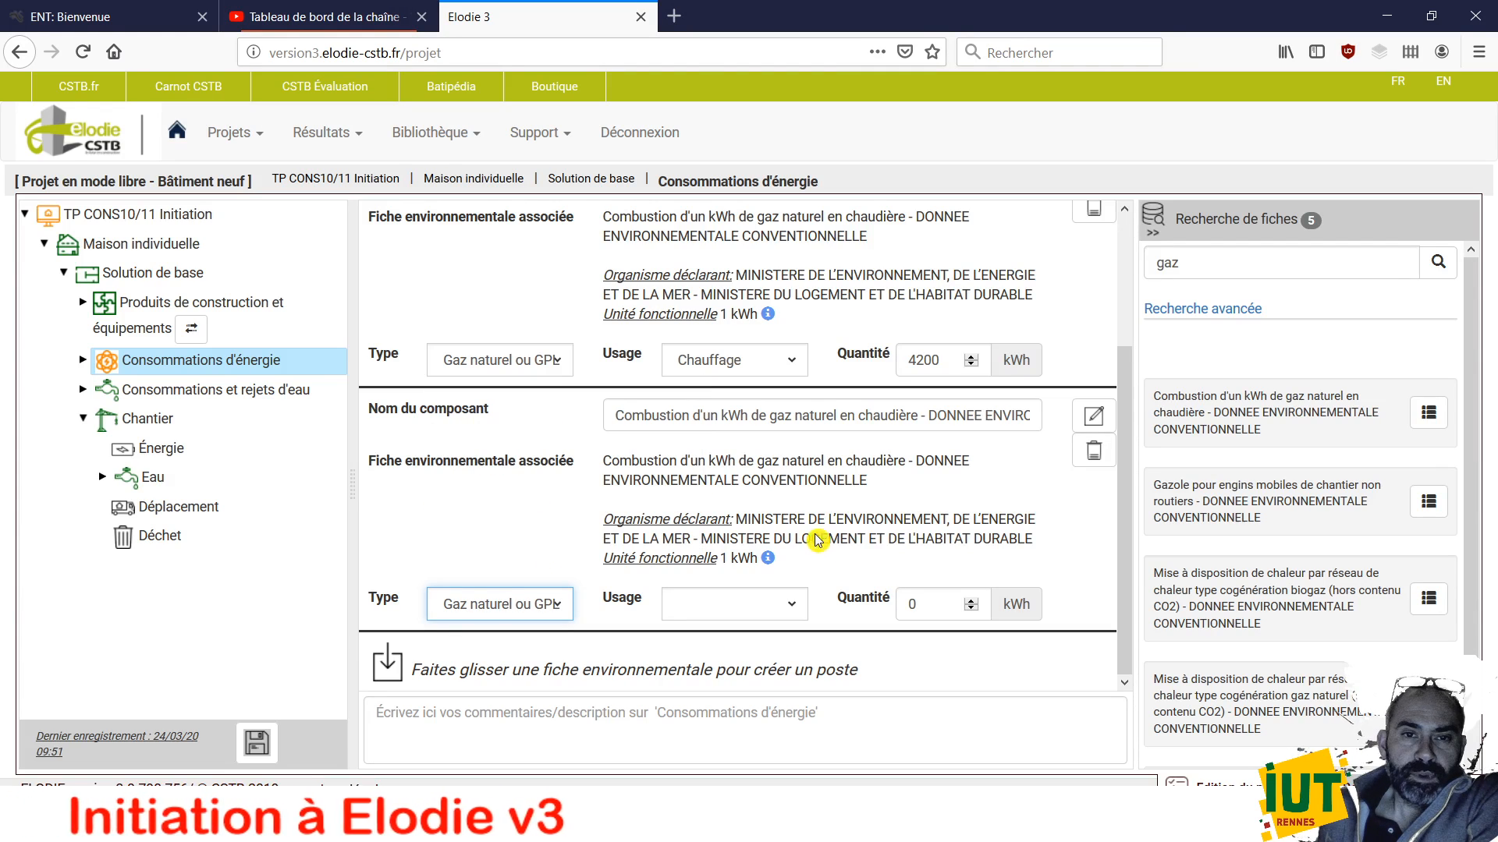
{"action": "left_click", "coordinate": [805, 612]}
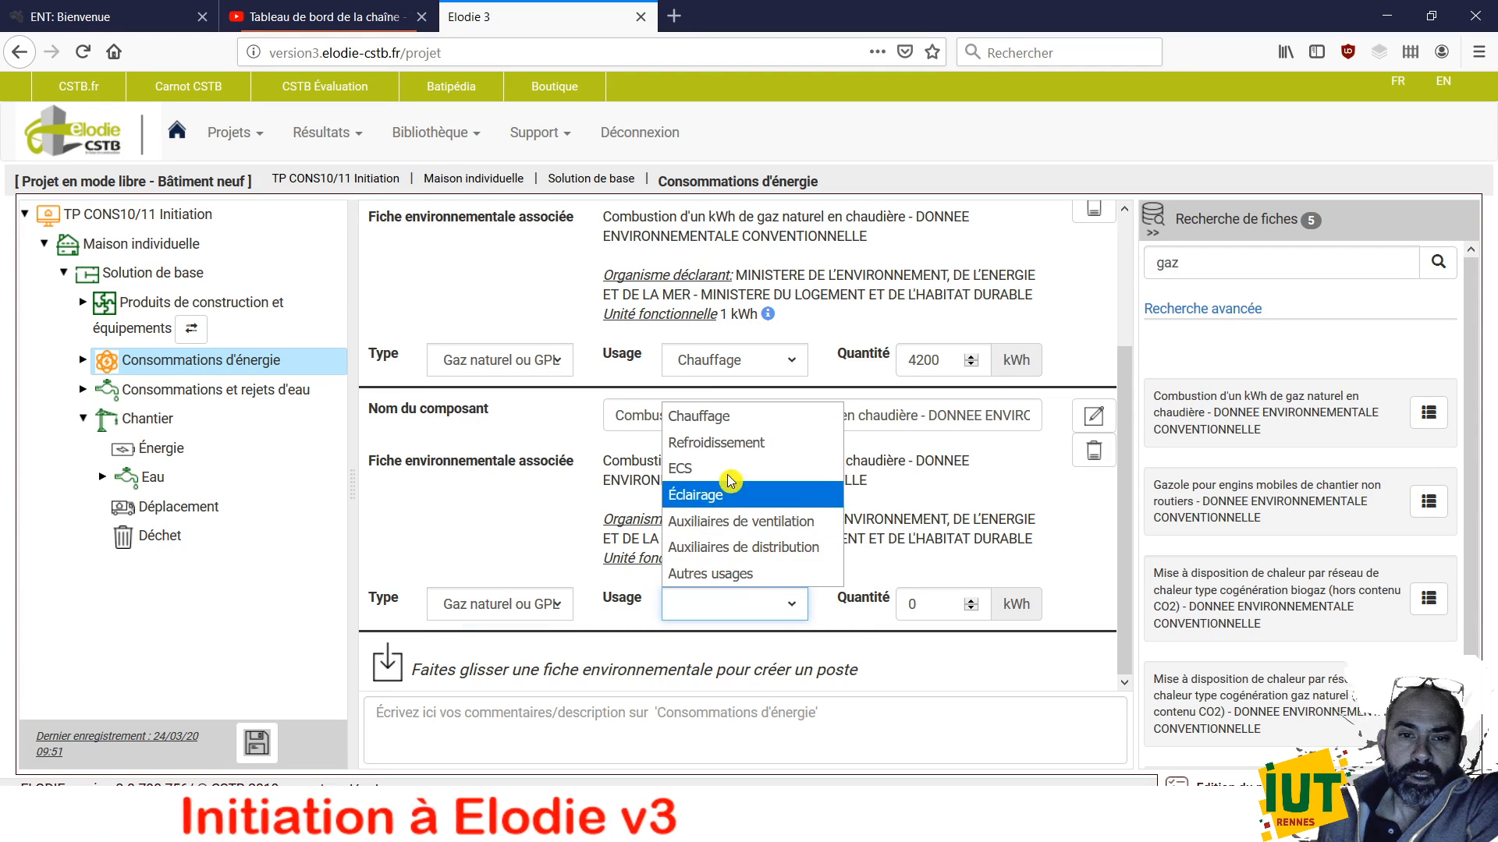
{"action": "left_click", "coordinate": [683, 468]}
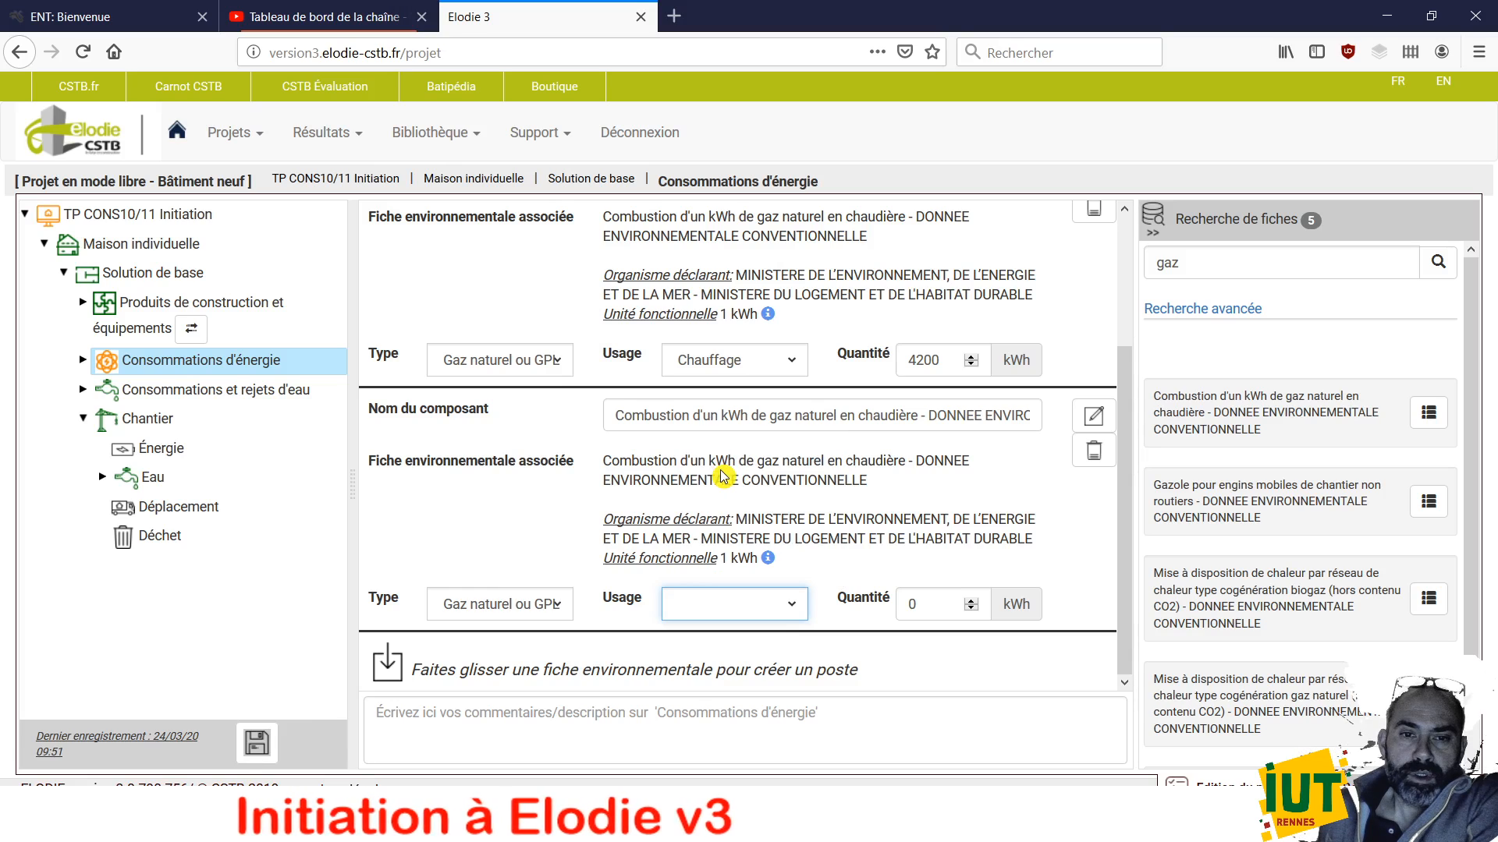
Check the hot-water gas consumption in the PDF and set the ECS component's quantity to 800 kWh
{"action": "left_click", "coordinate": [923, 605]}
{"action": "left_click", "coordinate": [476, 823]}
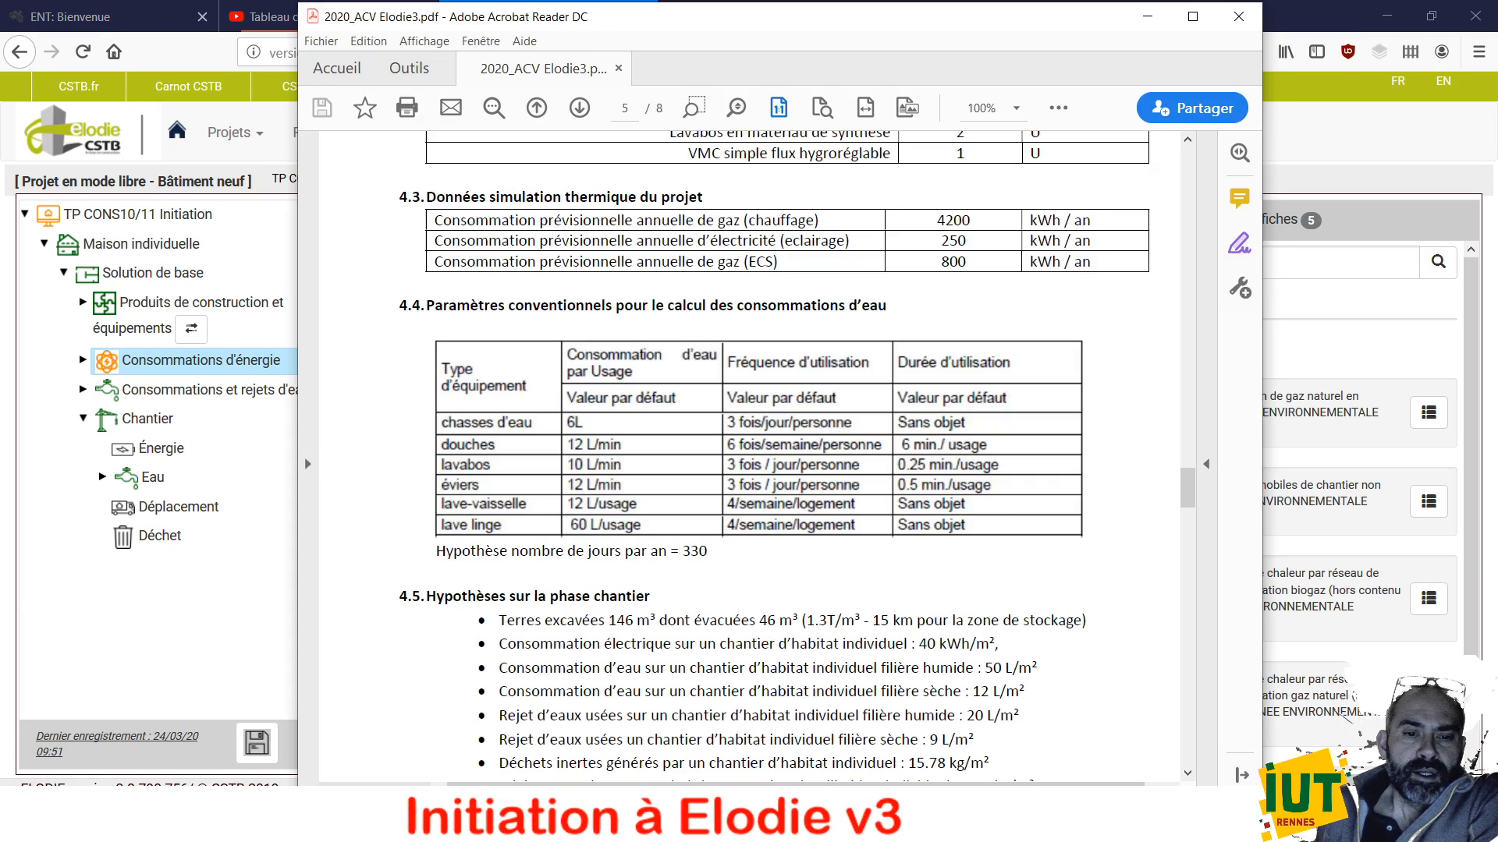
{"action": "mouse_move", "coordinate": [602, 824]}
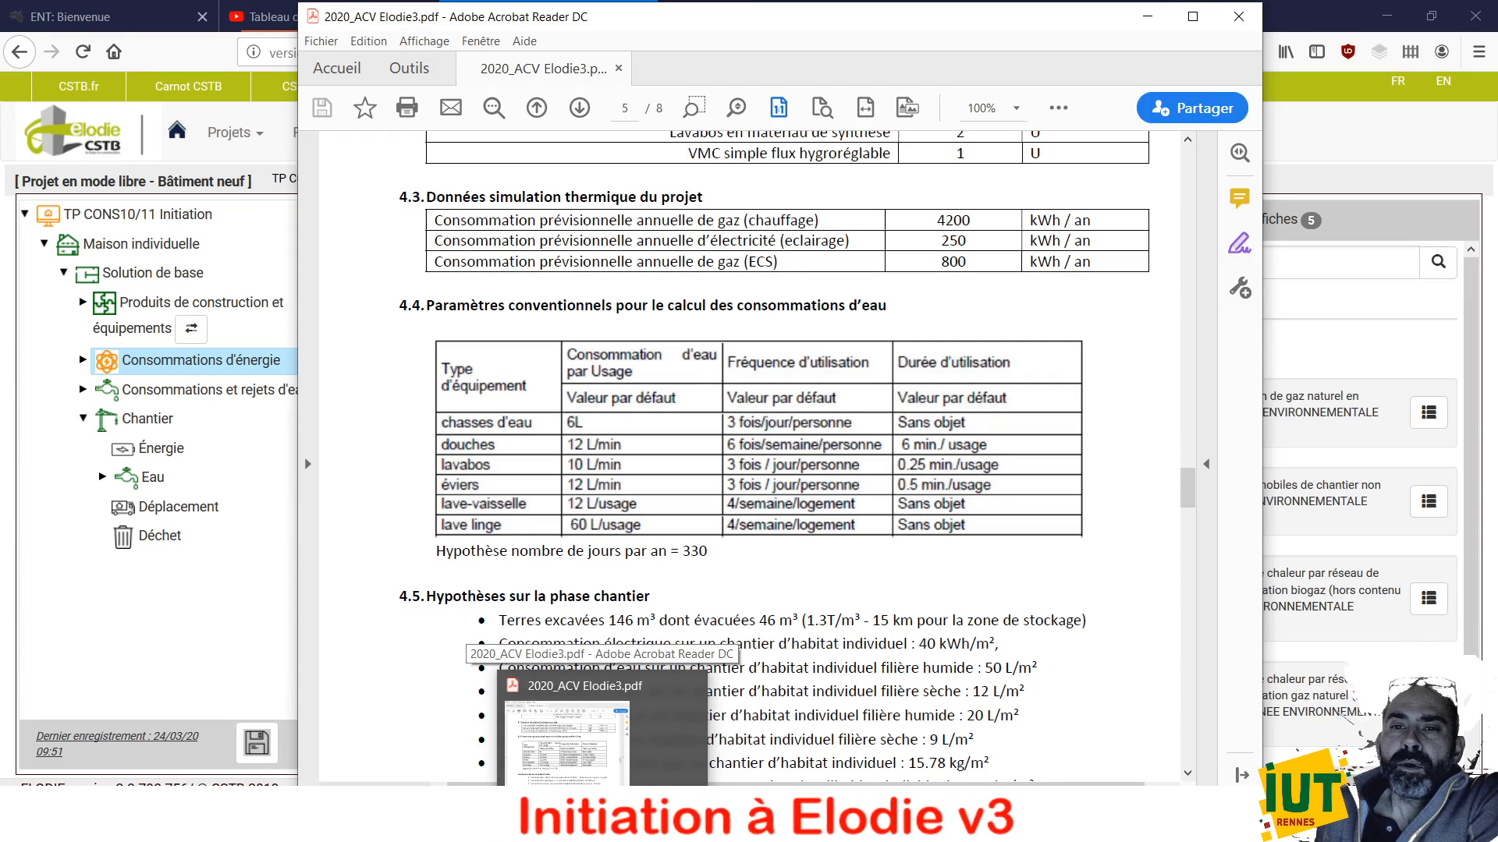
{"action": "left_click", "coordinate": [458, 824]}
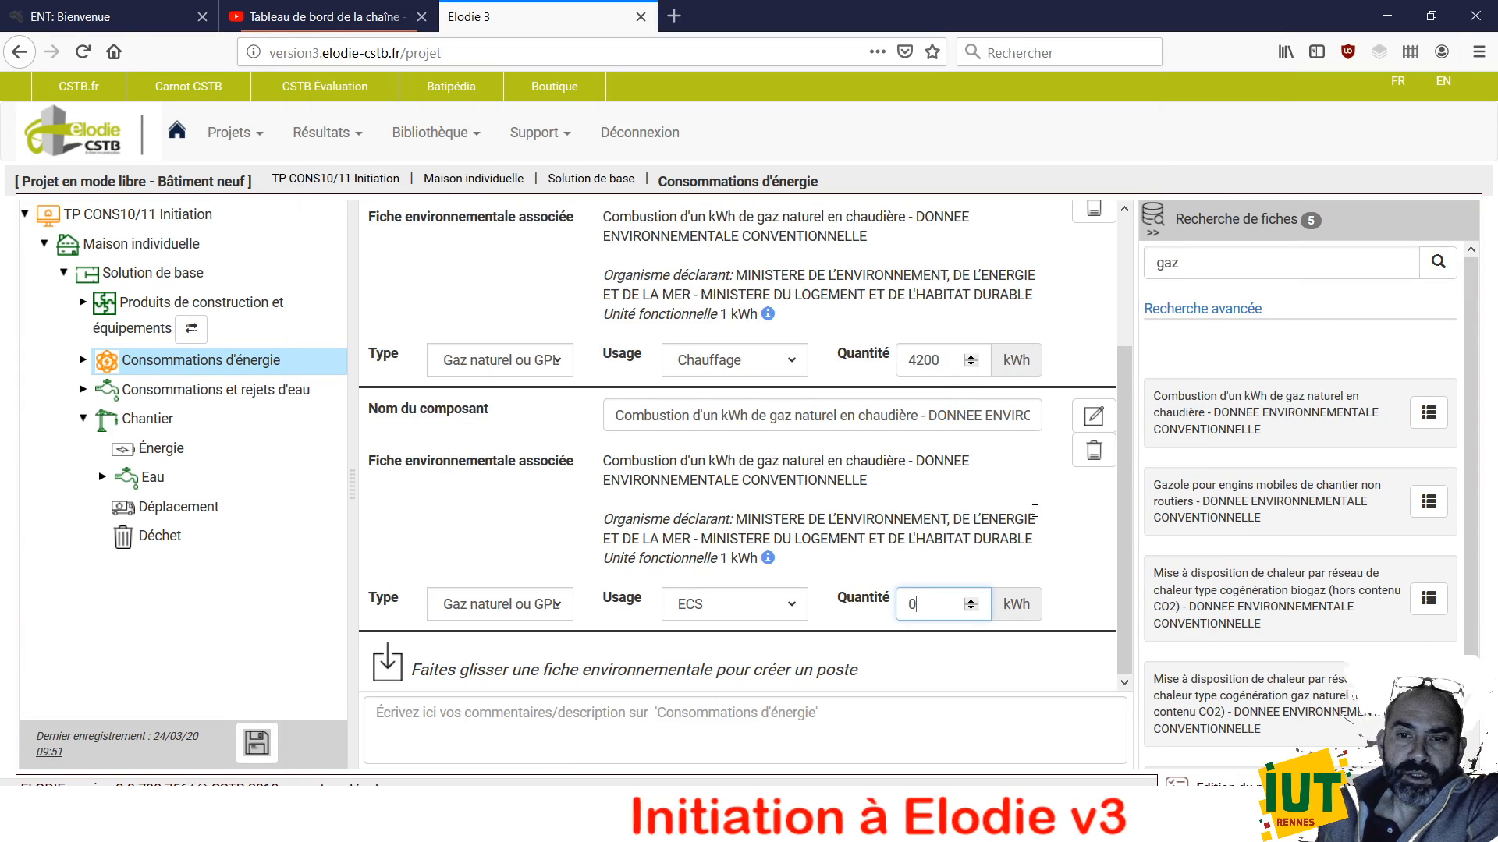
{"action": "left_click_drag", "start_coordinate": [921, 605], "coordinate": [893, 599]}
{"action": "type", "text": "800"}
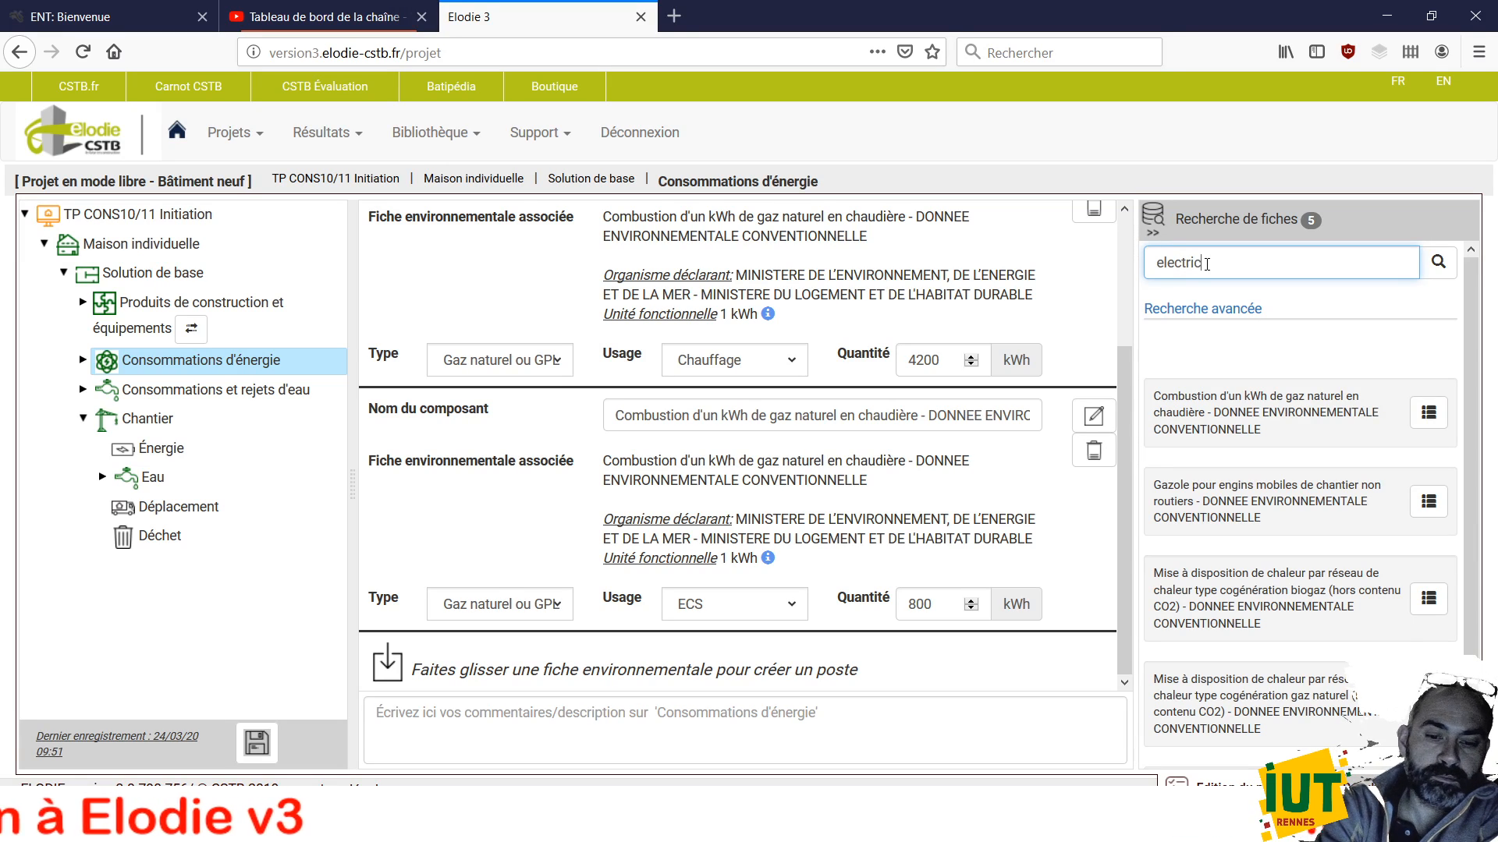
Search the records for "electricite" and add the one for other electricity uses in a residential building as a third component
{"action": "key", "text": "Return"}
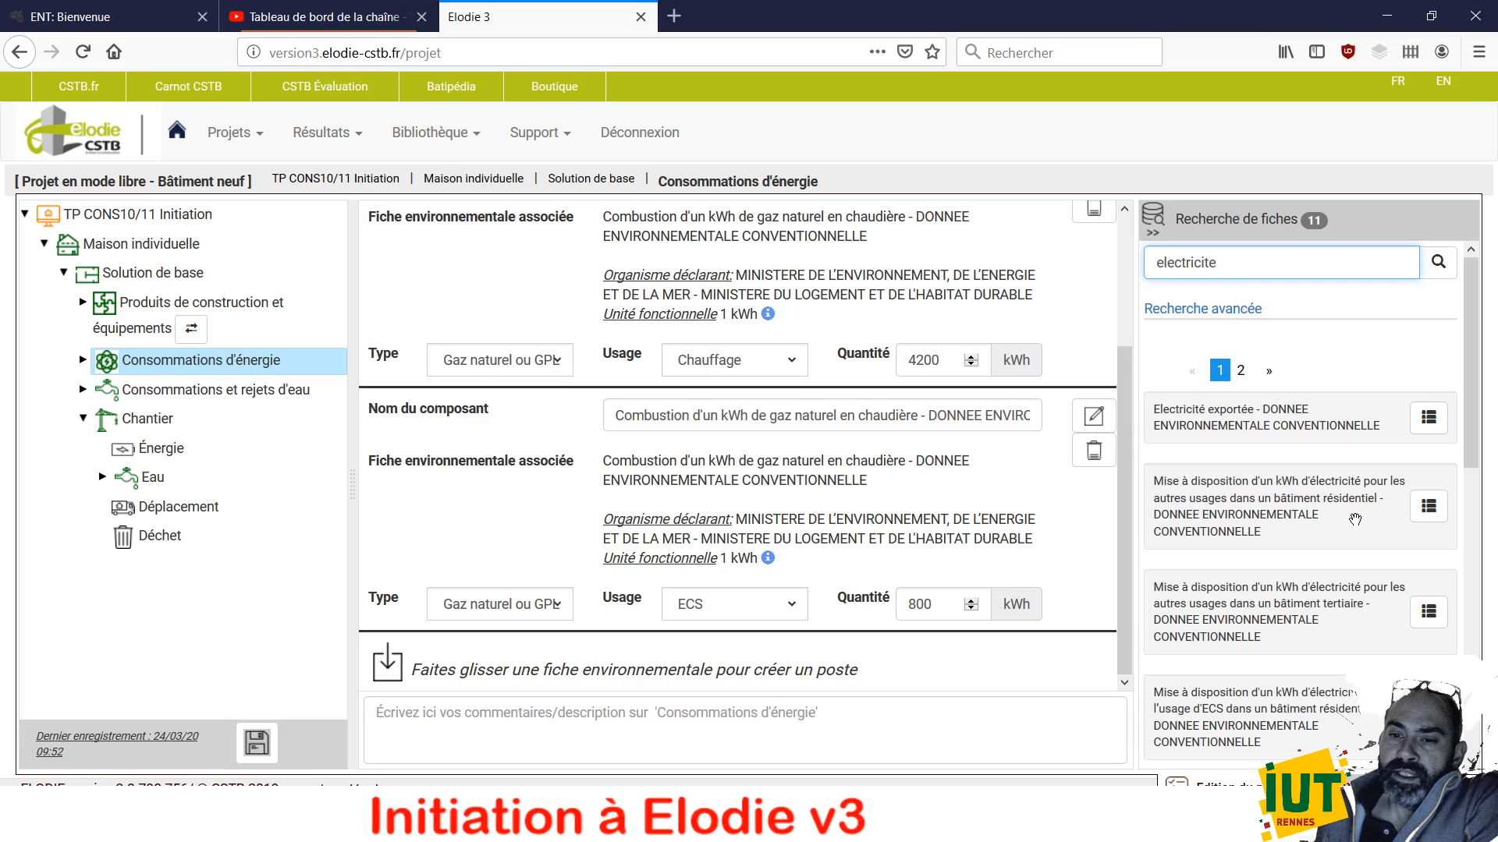
{"action": "left_click_drag", "start_coordinate": [1355, 519], "coordinate": [738, 667]}
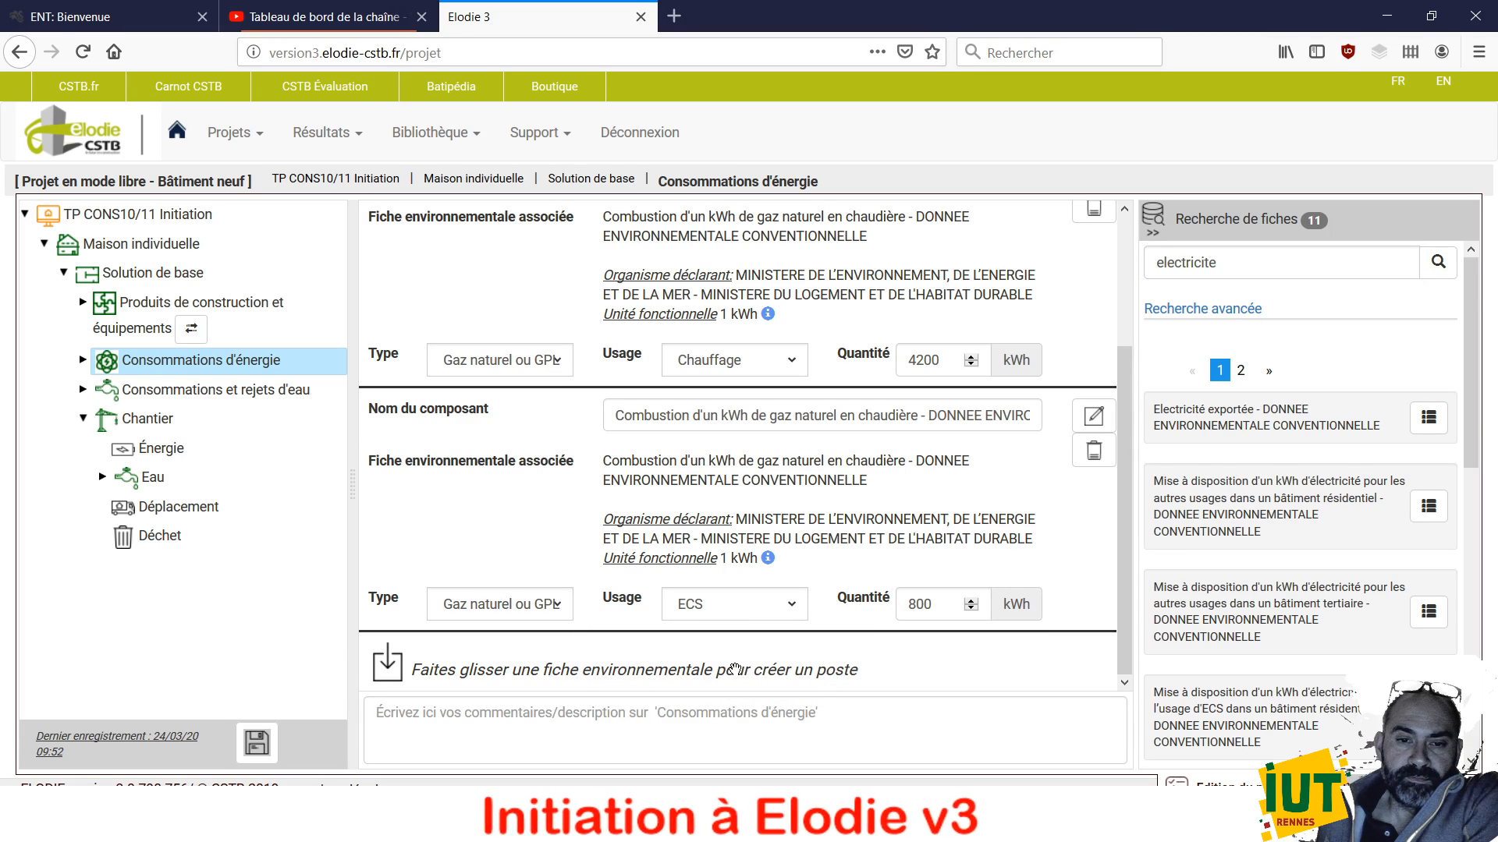
{"action": "scroll", "coordinate": [880, 695], "scroll_direction": "down", "scroll_amount": 4}
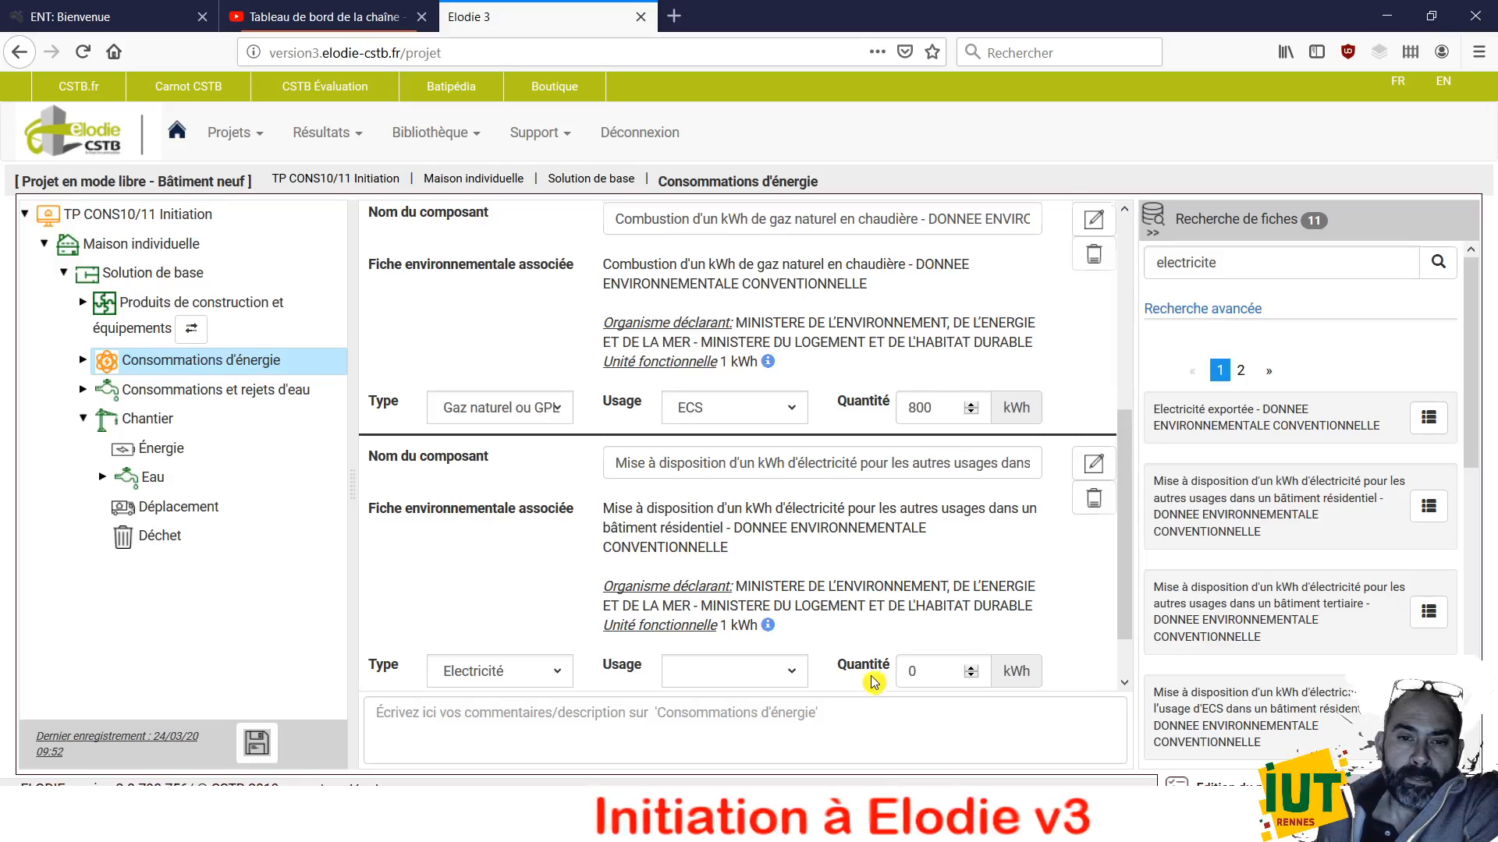
Keep the electricity component's type as Electricité, set its usage to Éclairage and enter the PDF's quantity of 250 kWh
{"action": "left_click", "coordinate": [559, 610]}
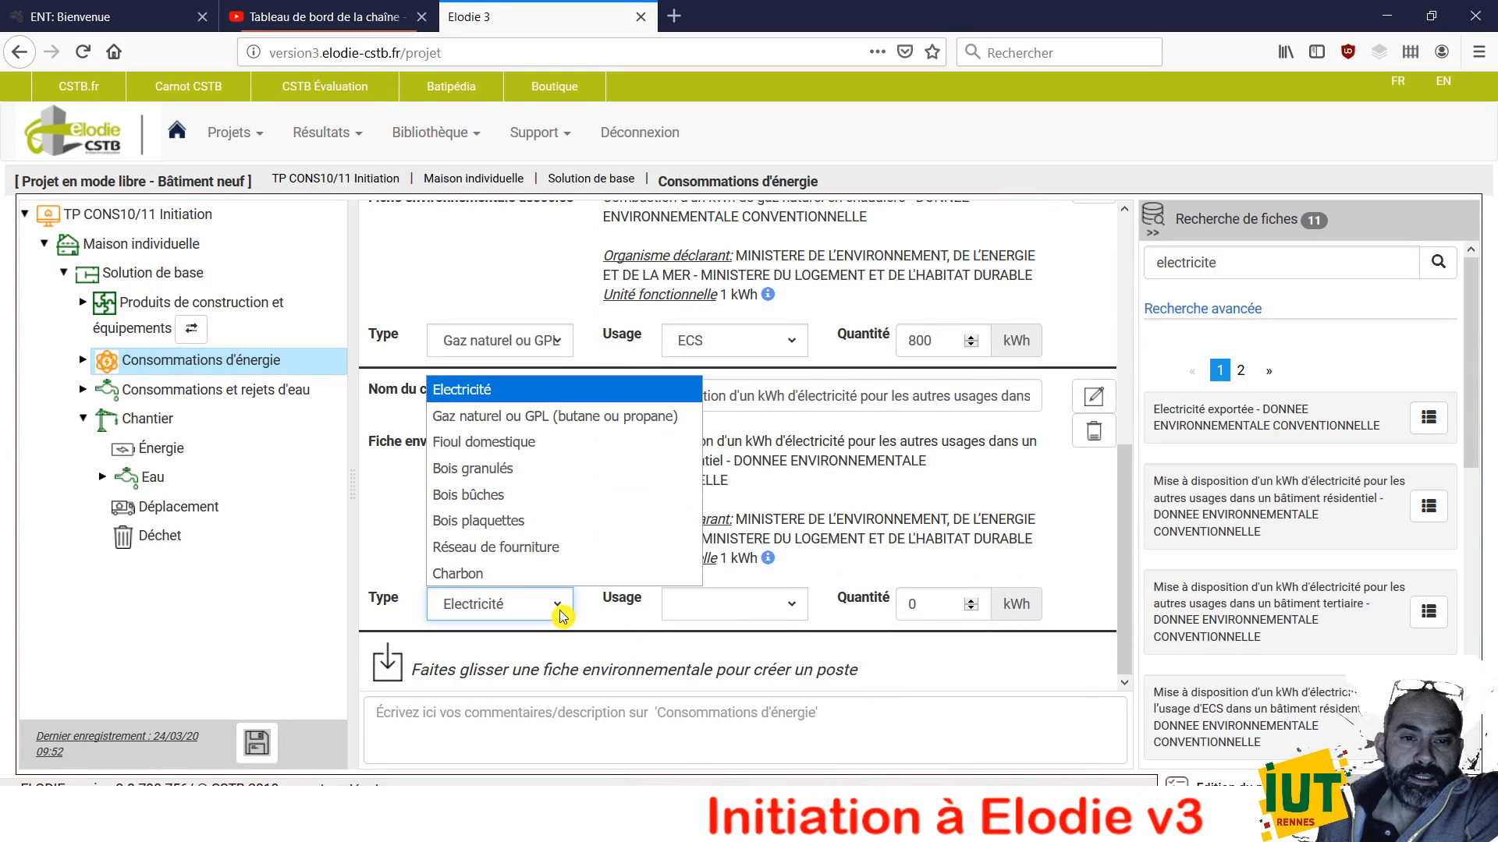
{"action": "left_click", "coordinate": [559, 610]}
{"action": "left_click", "coordinate": [793, 614]}
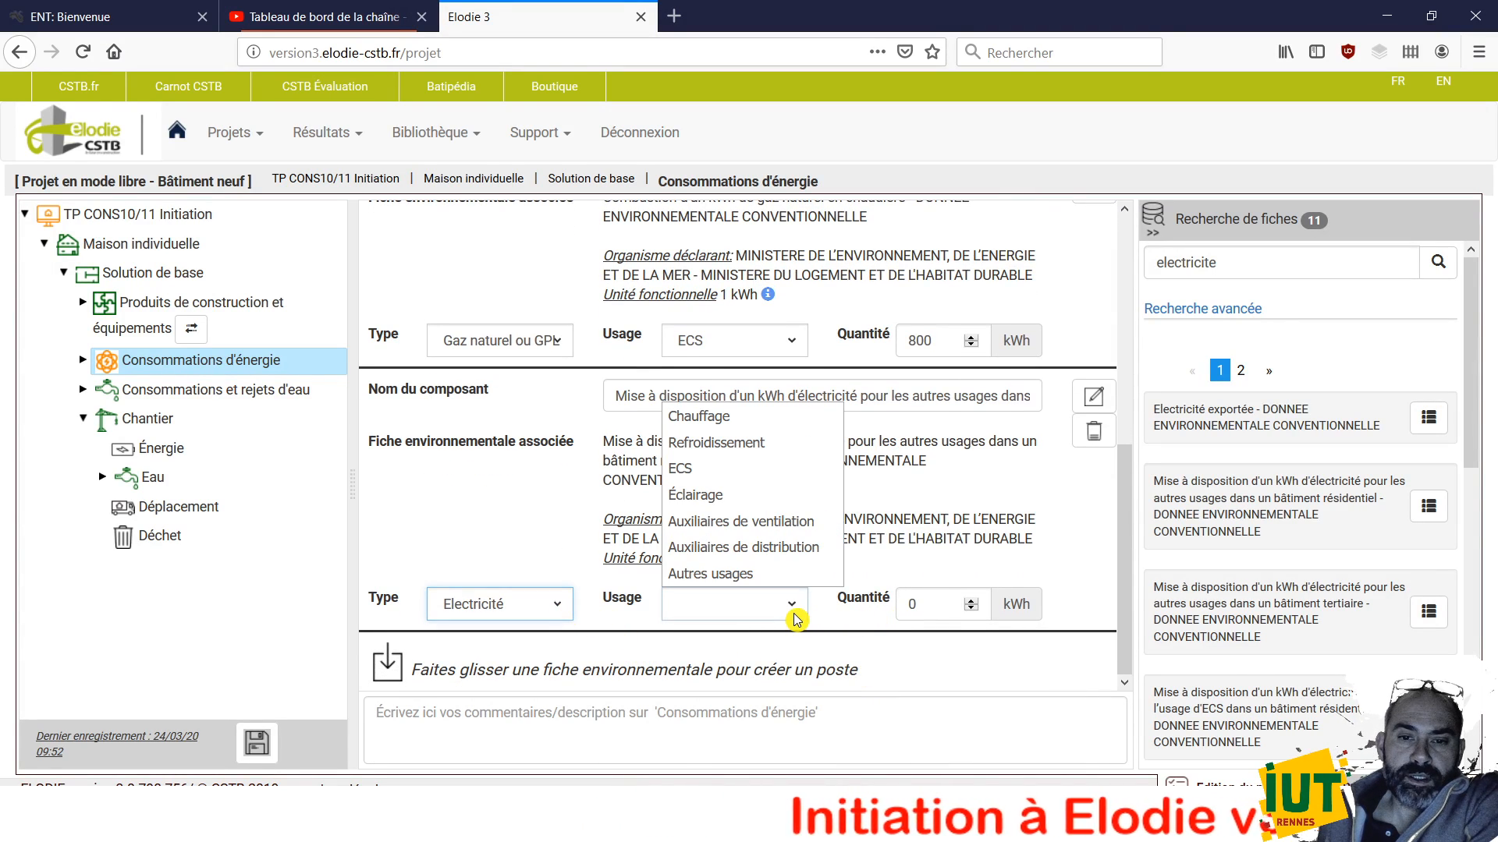
{"action": "left_click", "coordinate": [753, 499]}
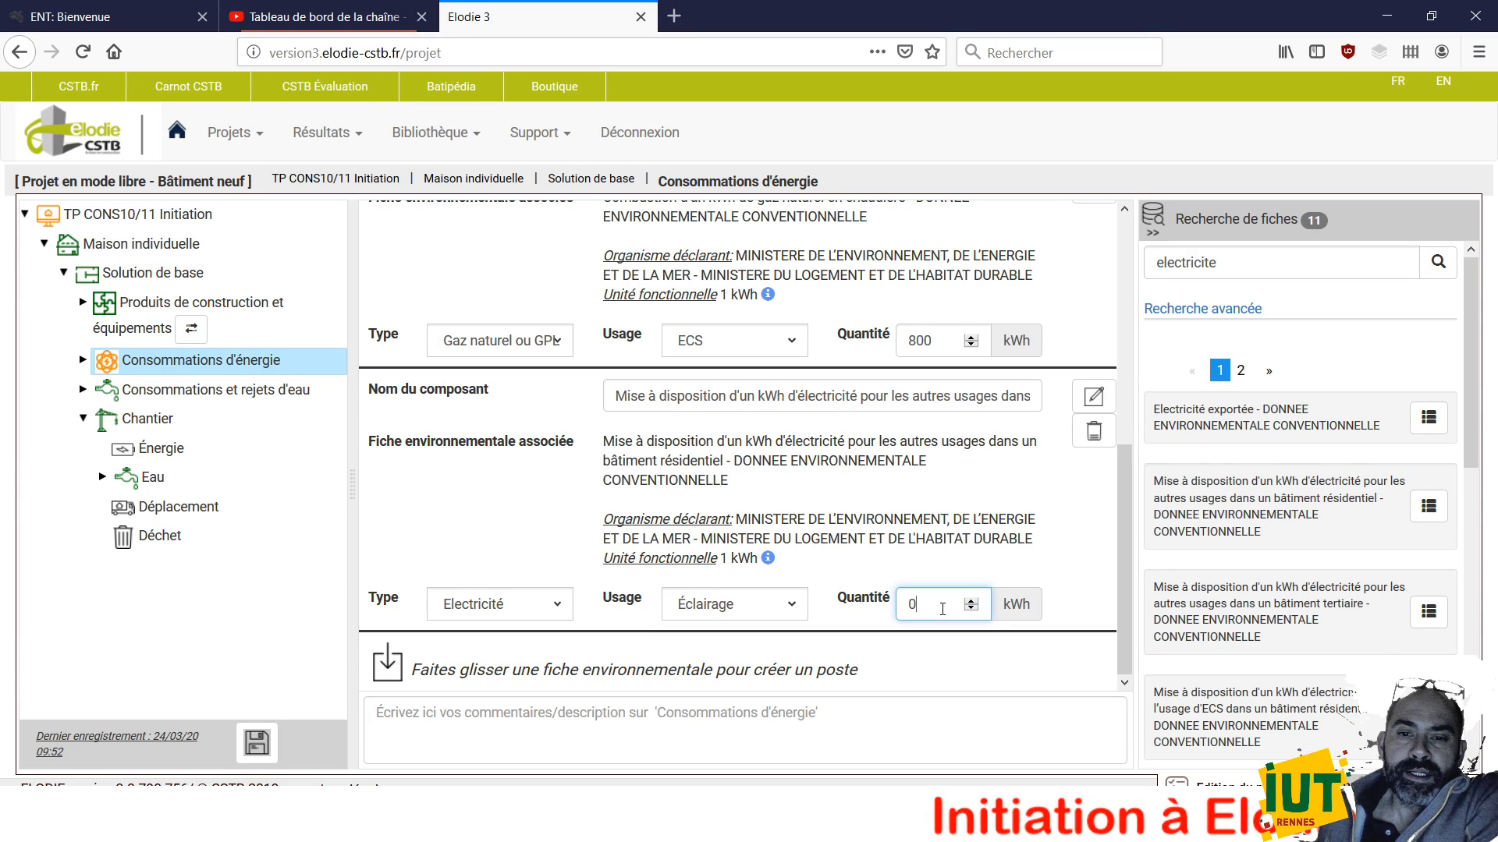
{"action": "key", "text": "alt+Tab"}
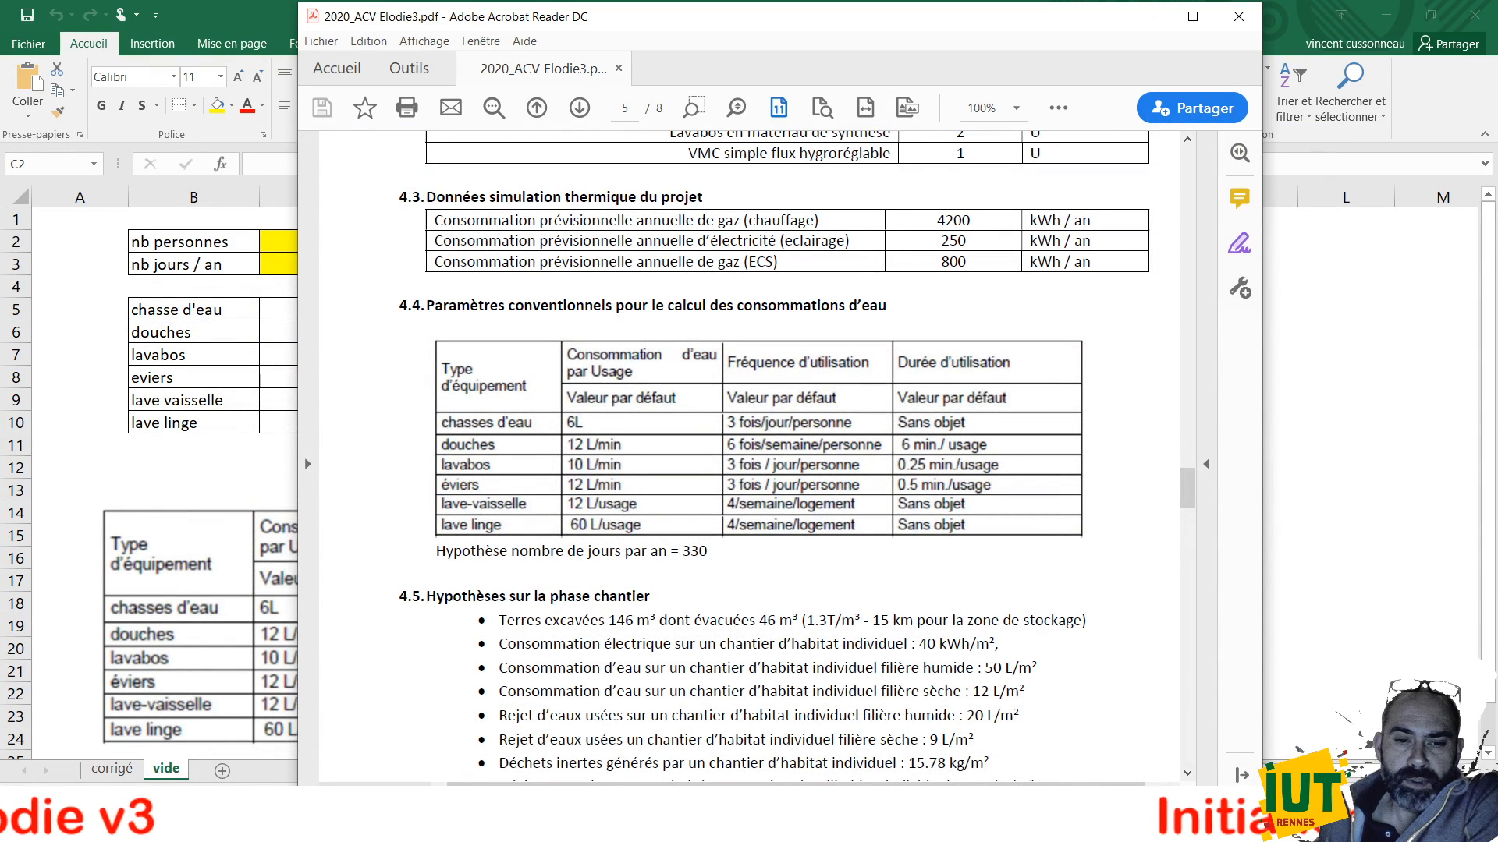
{"action": "key", "text": "alt+Tab"}
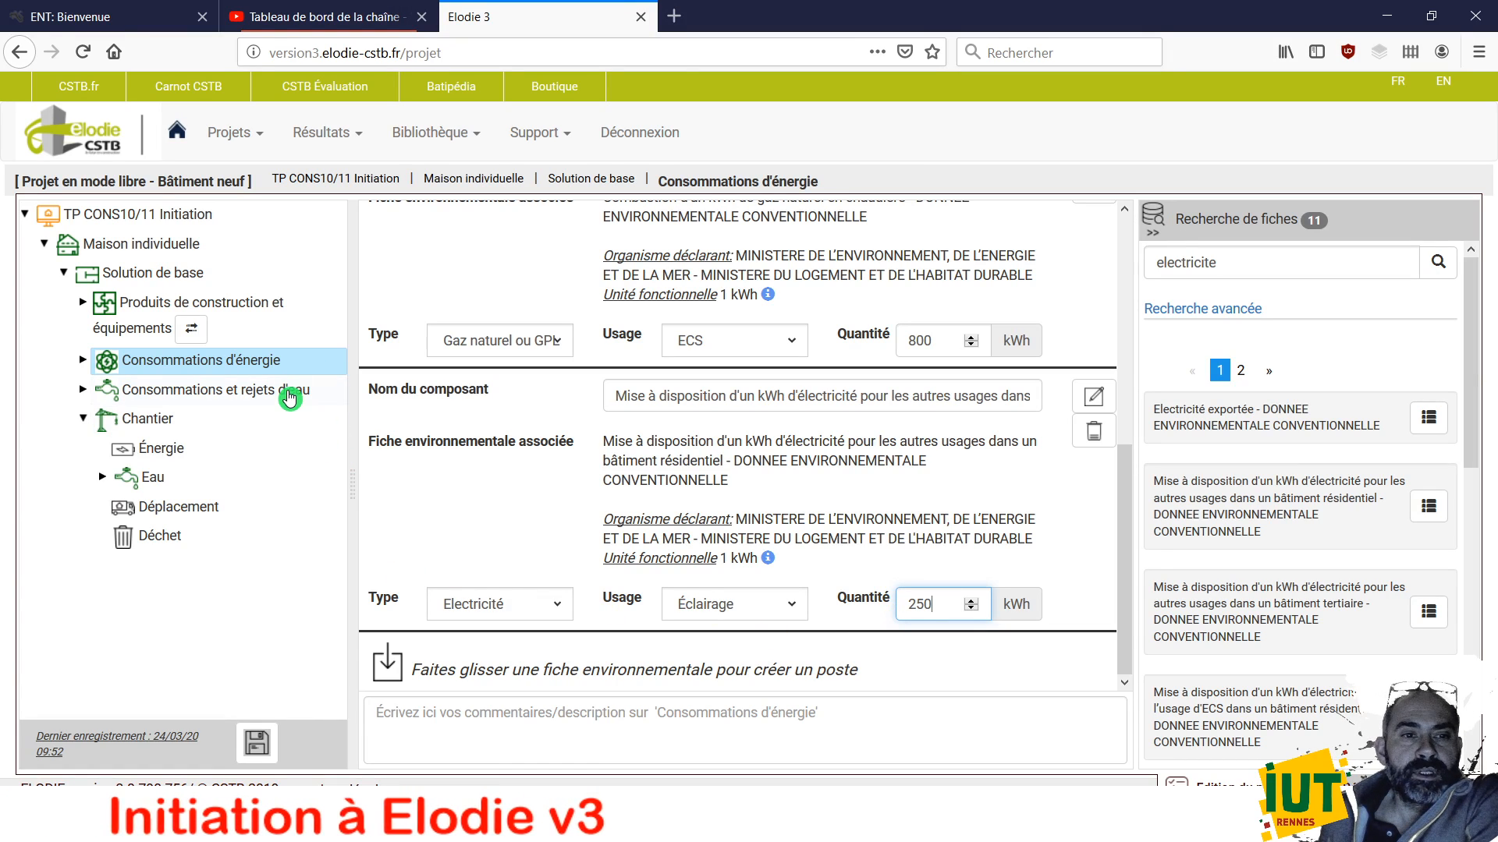
Set the final energy quantity unit for the Consommations d'énergie items to KWh / batiment / an
{"action": "left_click", "coordinate": [290, 390]}
{"action": "left_click", "coordinate": [292, 360]}
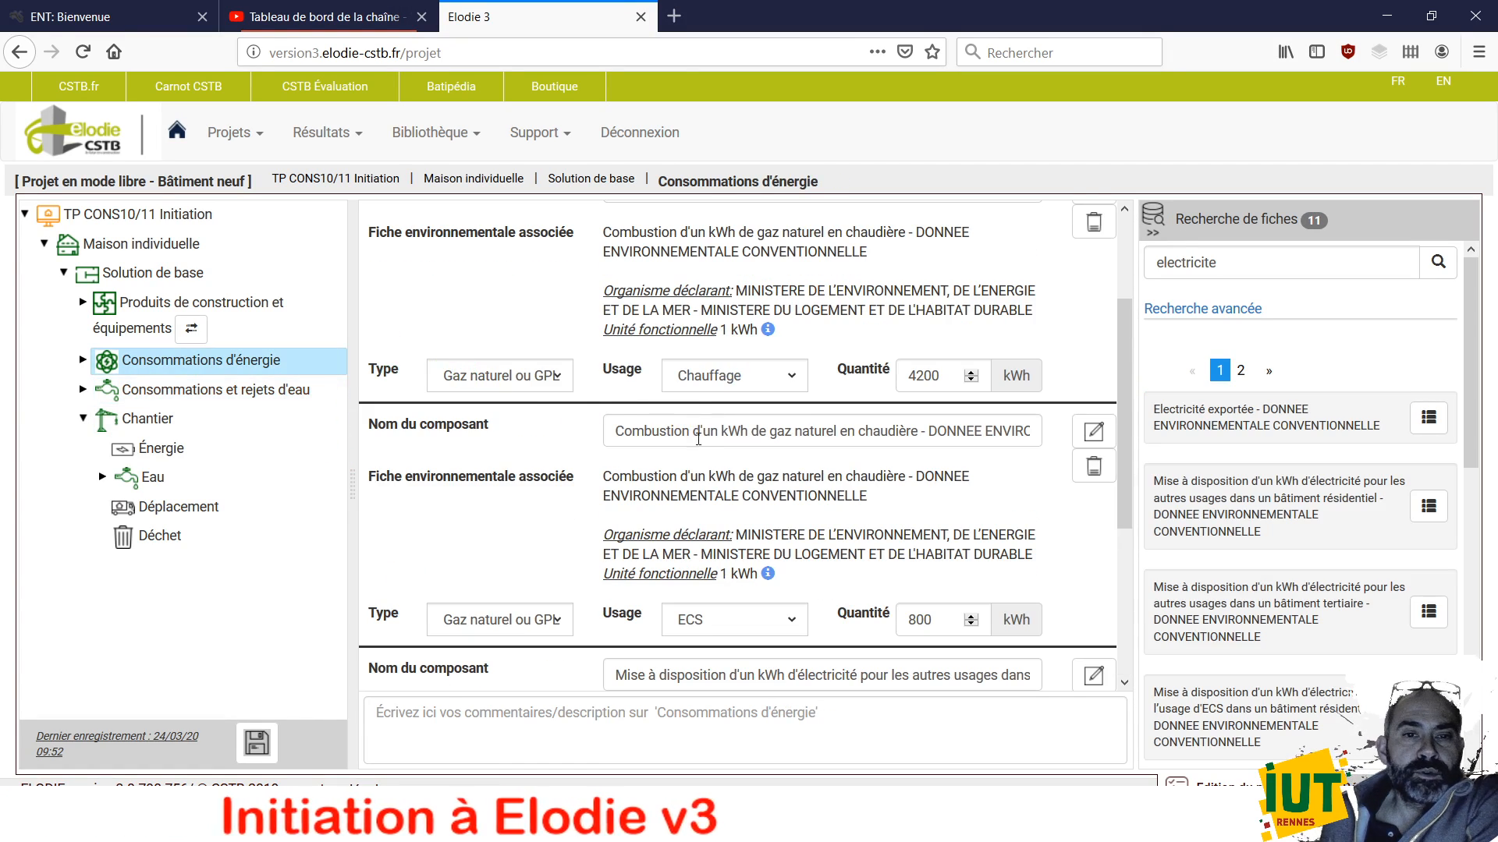
{"action": "scroll", "coordinate": [882, 534], "scroll_direction": "up", "scroll_amount": 3}
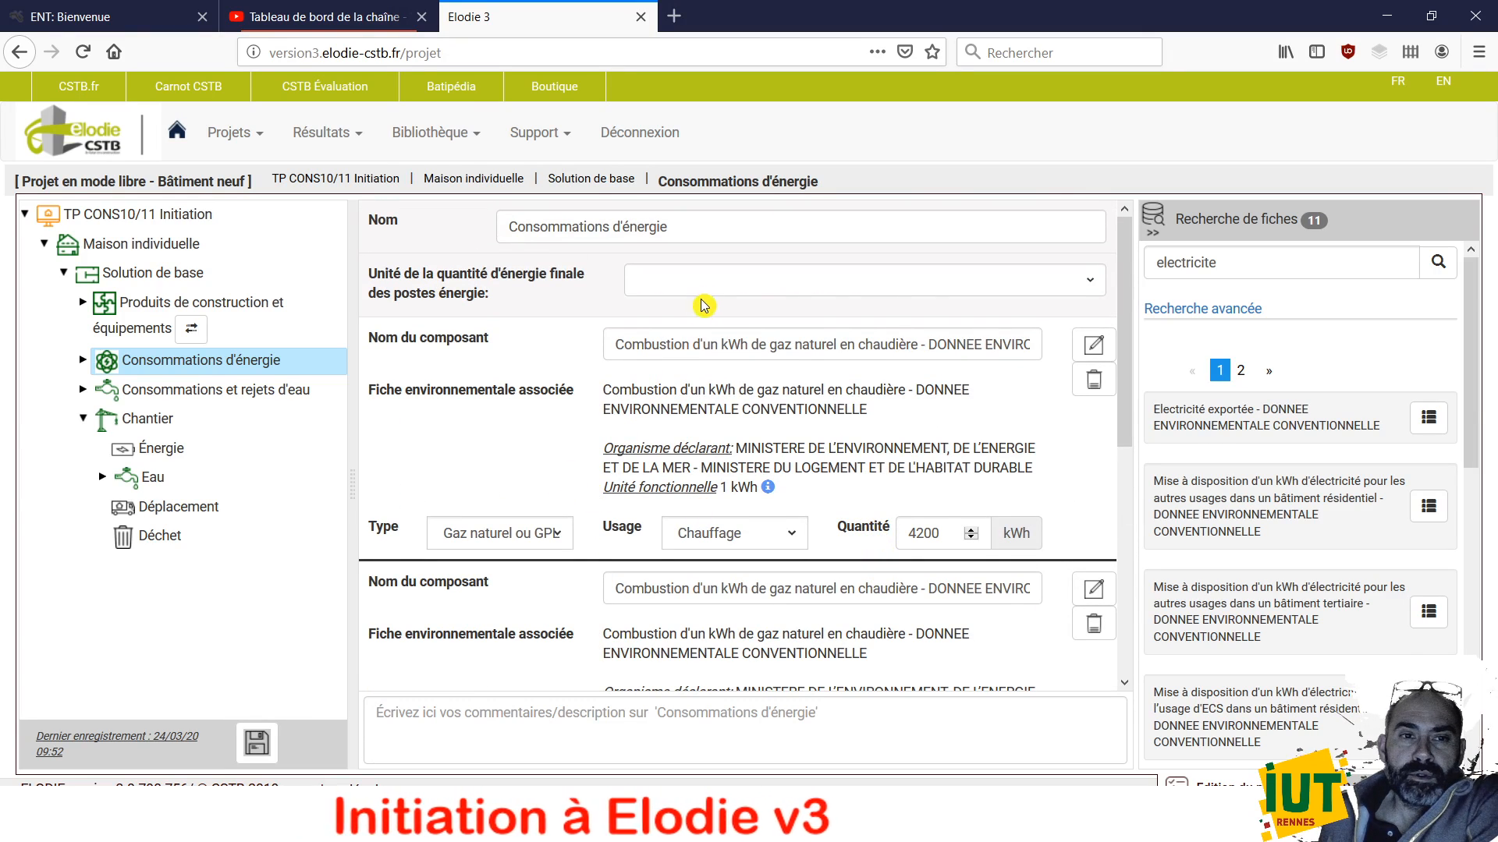
{"action": "left_click", "coordinate": [920, 290]}
{"action": "left_click", "coordinate": [803, 312]}
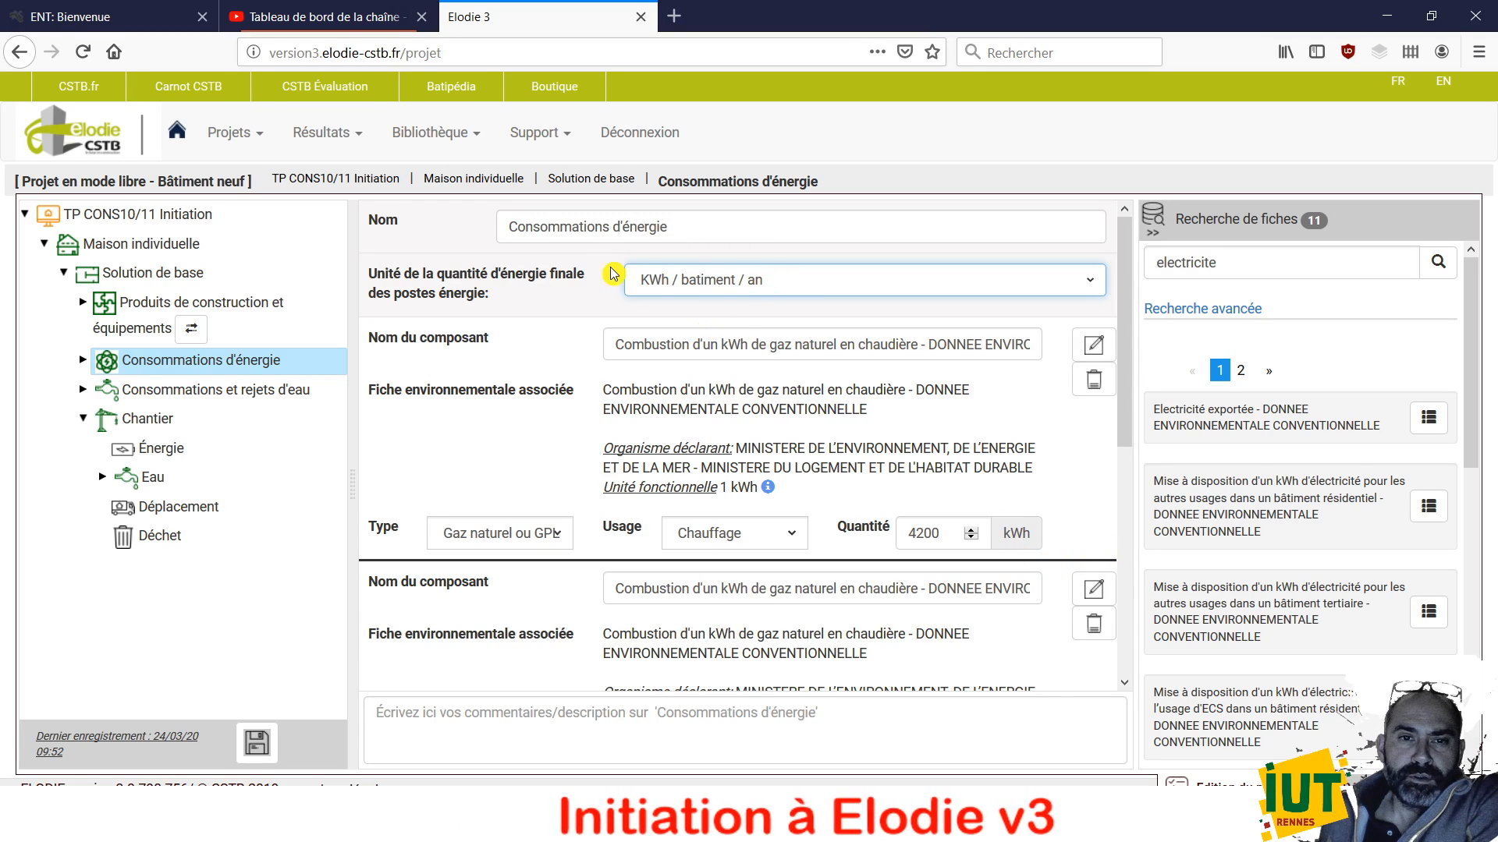
{"action": "left_click", "coordinate": [864, 284]}
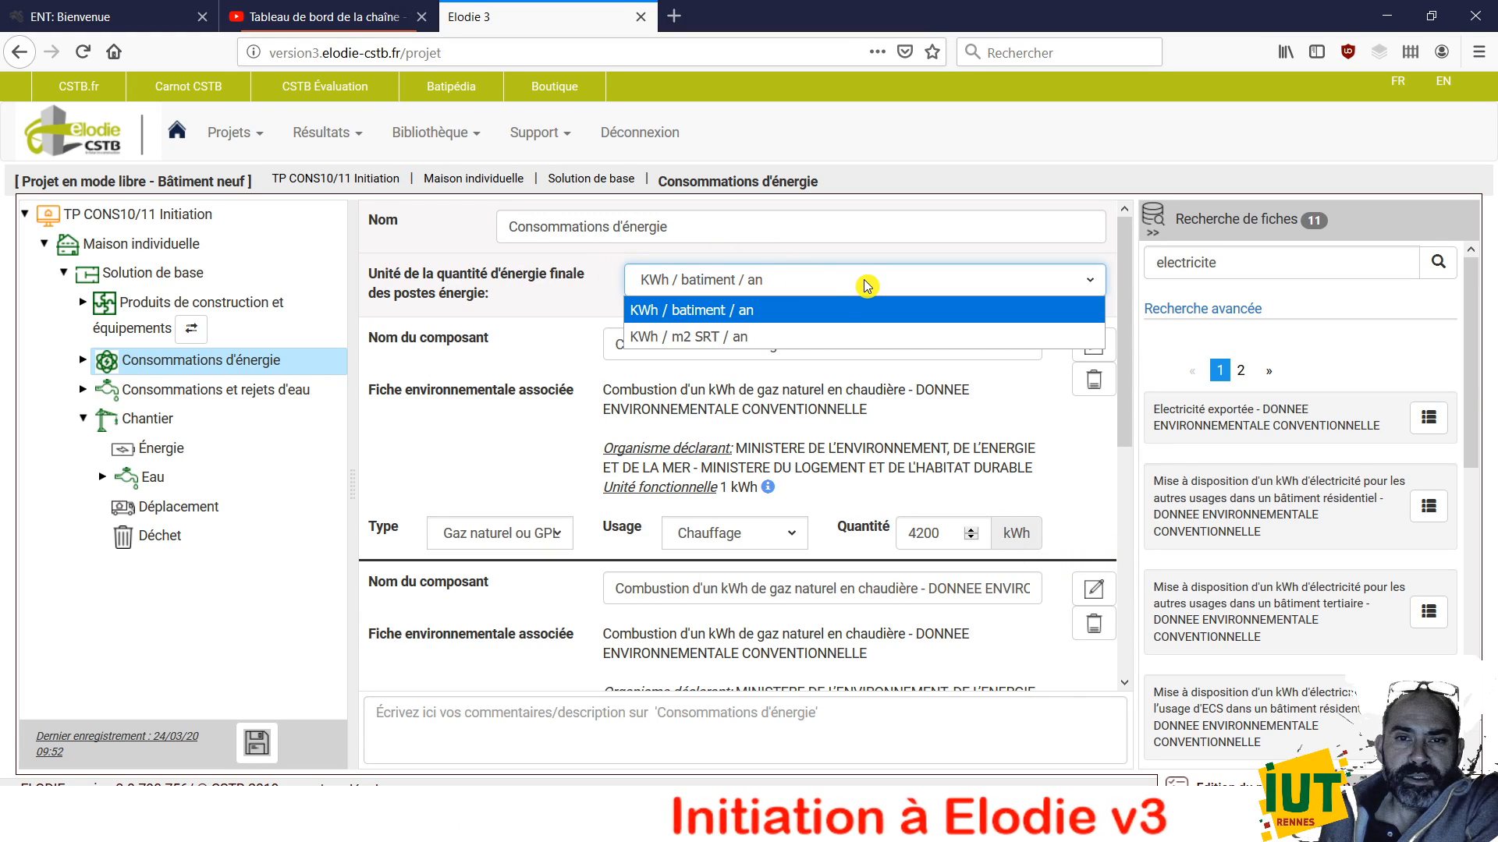
Confirm KWh / batiment / an as the energy unit and open Consommations et rejets d'eau to review its consumption and discharge entries
{"action": "left_click", "coordinate": [783, 292]}
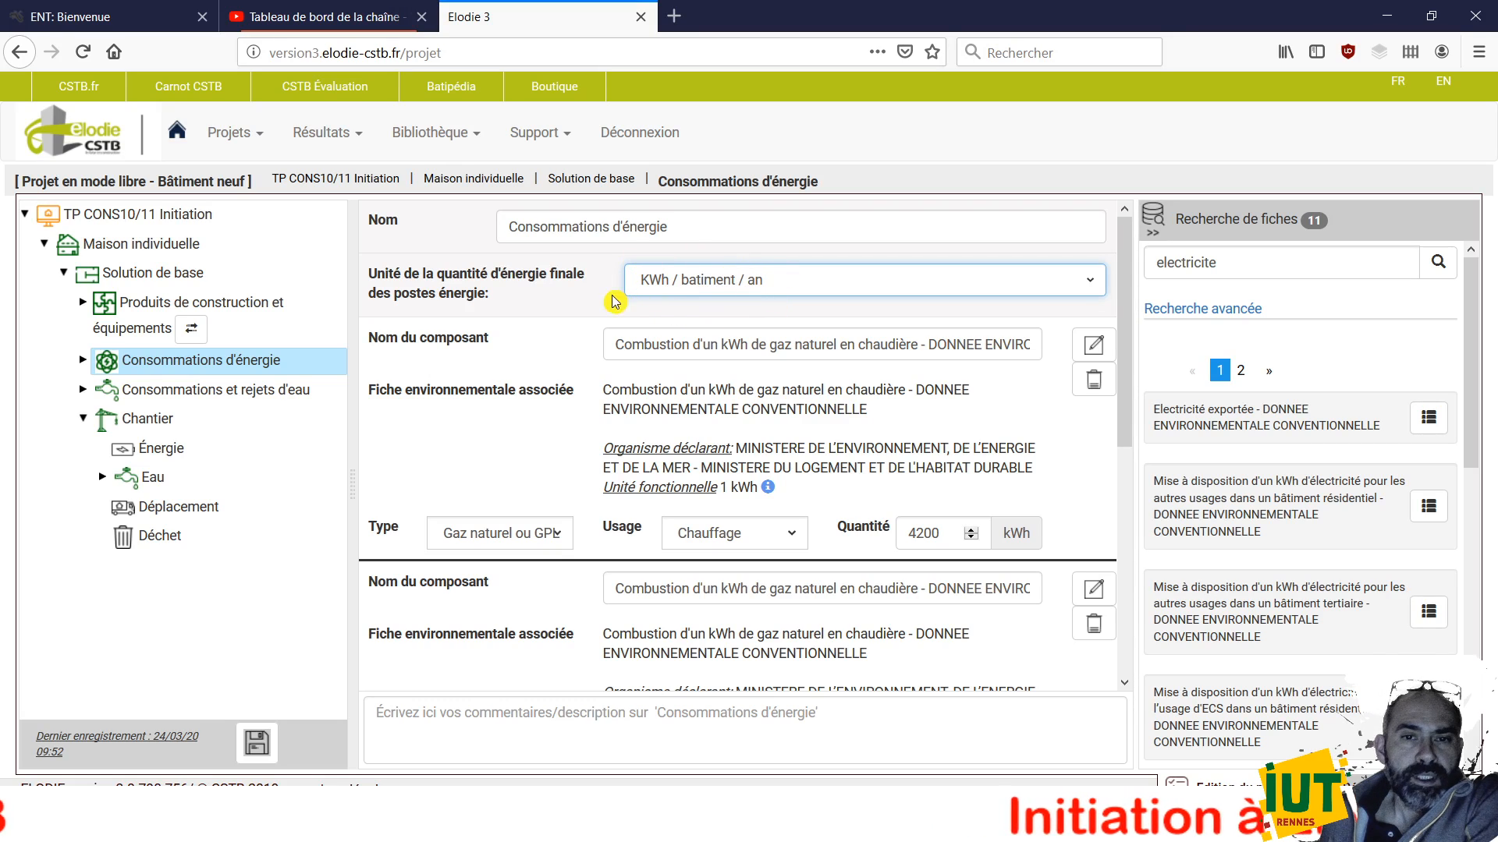
{"action": "left_click", "coordinate": [205, 394]}
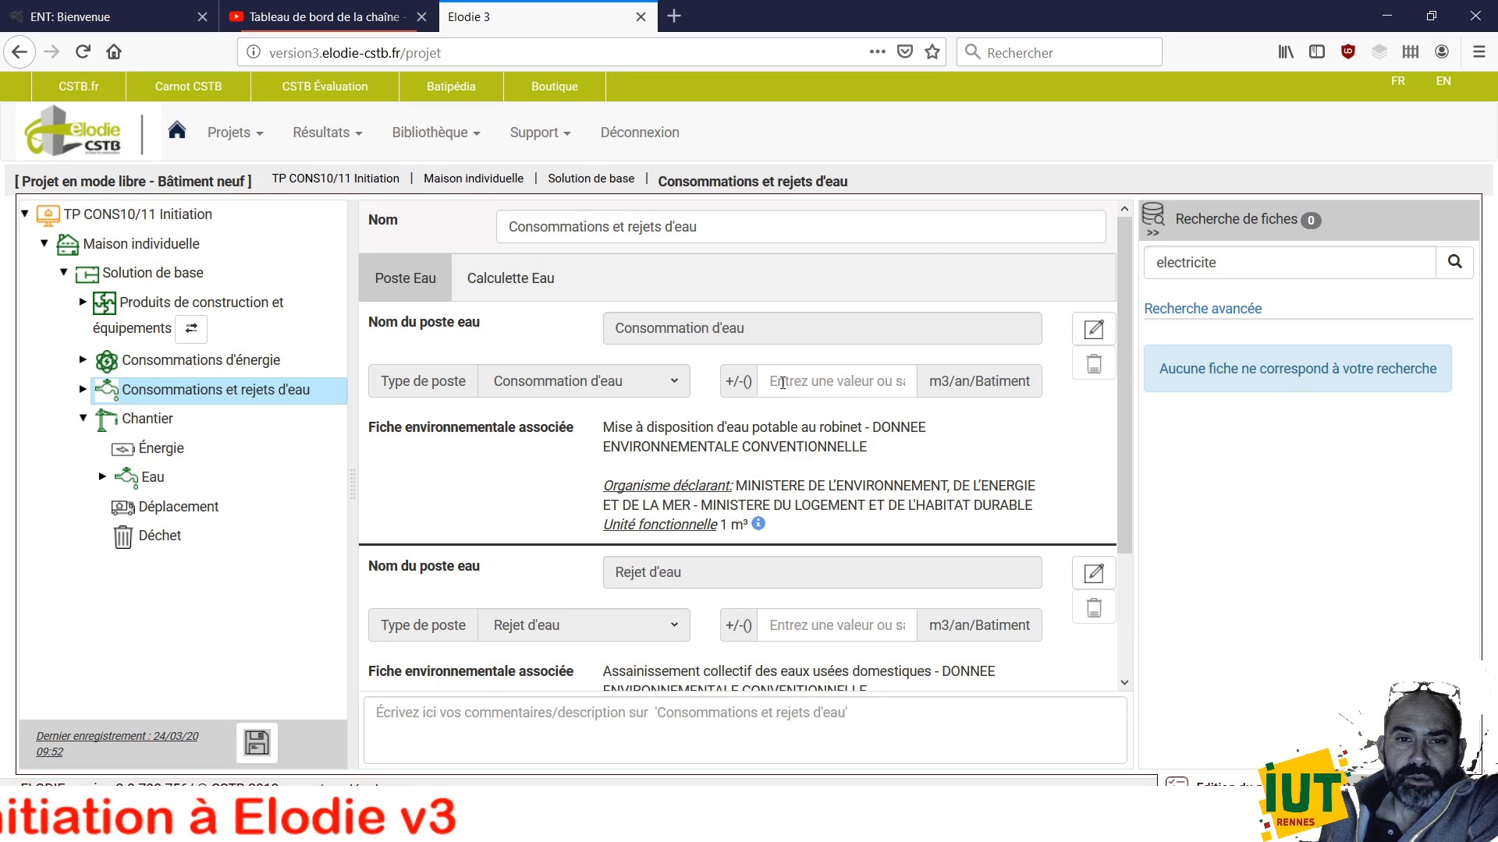
{"action": "left_click", "coordinate": [831, 381]}
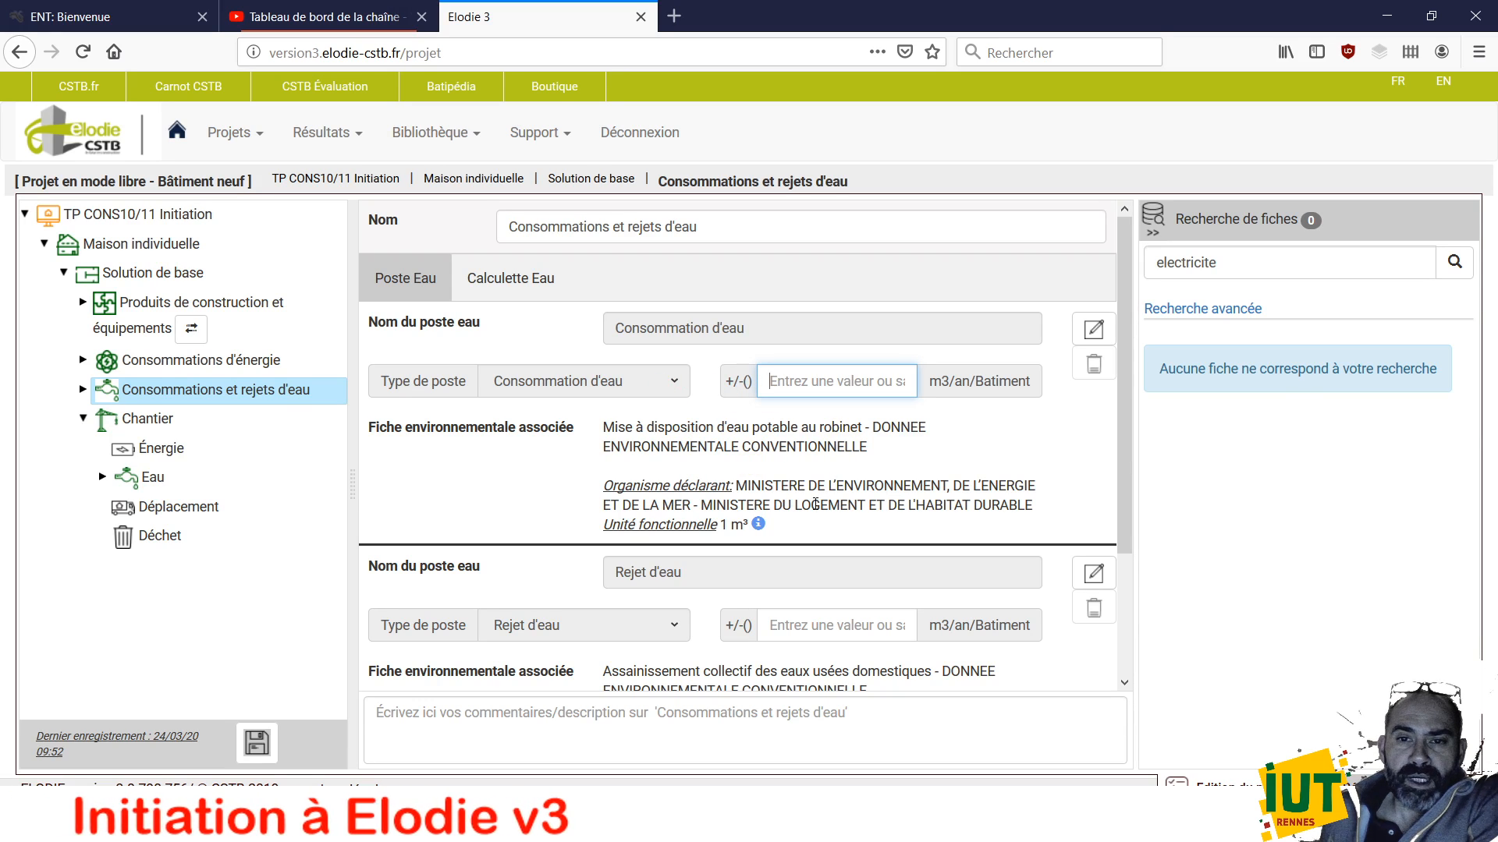
{"action": "scroll", "coordinate": [506, 458], "scroll_direction": "down", "scroll_amount": 2}
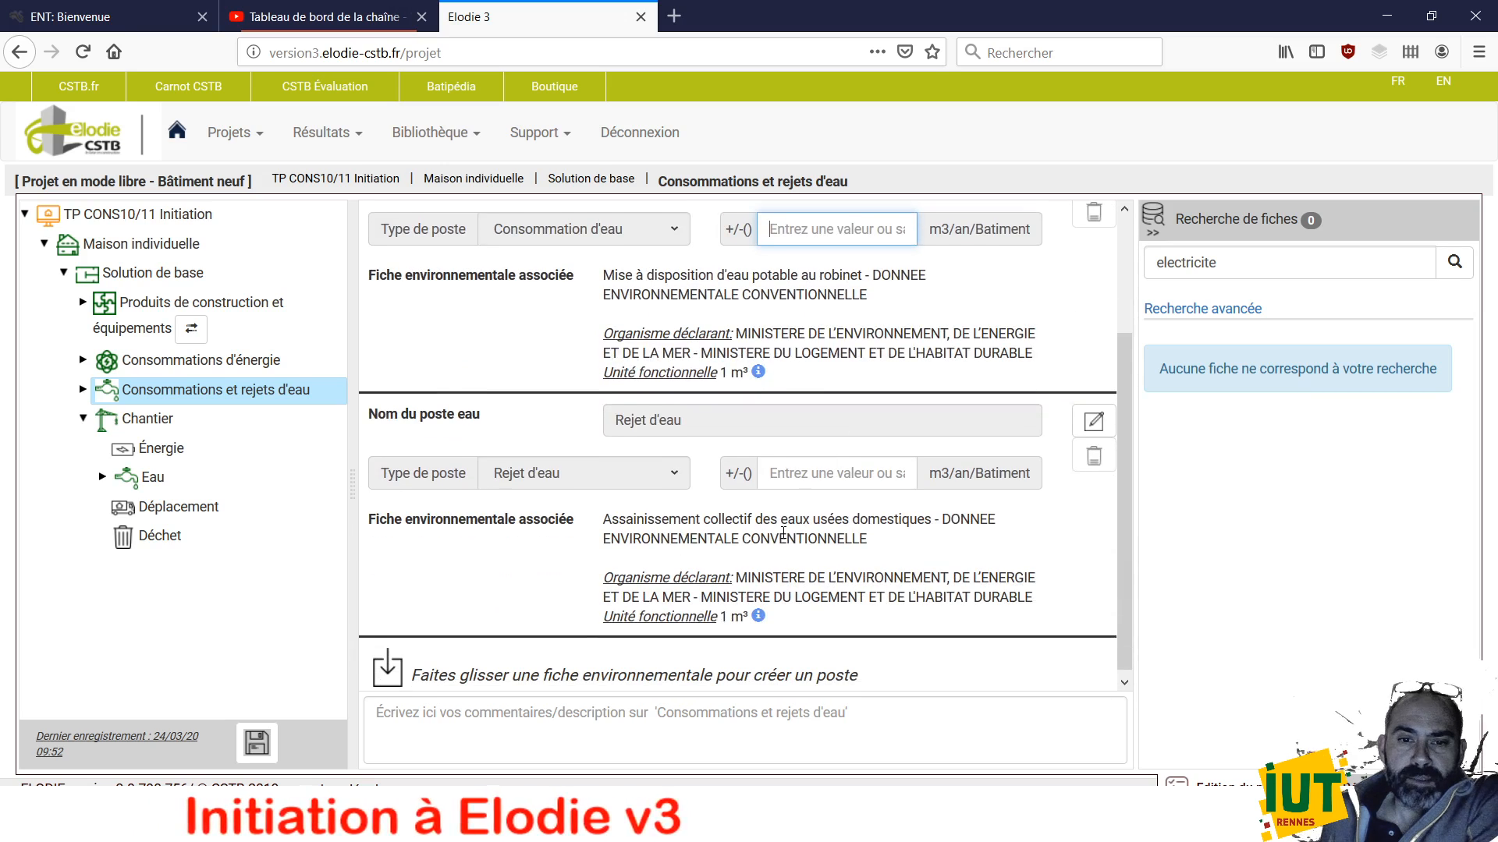
{"action": "left_click", "coordinate": [912, 478]}
{"action": "scroll", "coordinate": [796, 505], "scroll_direction": "up", "scroll_amount": 2}
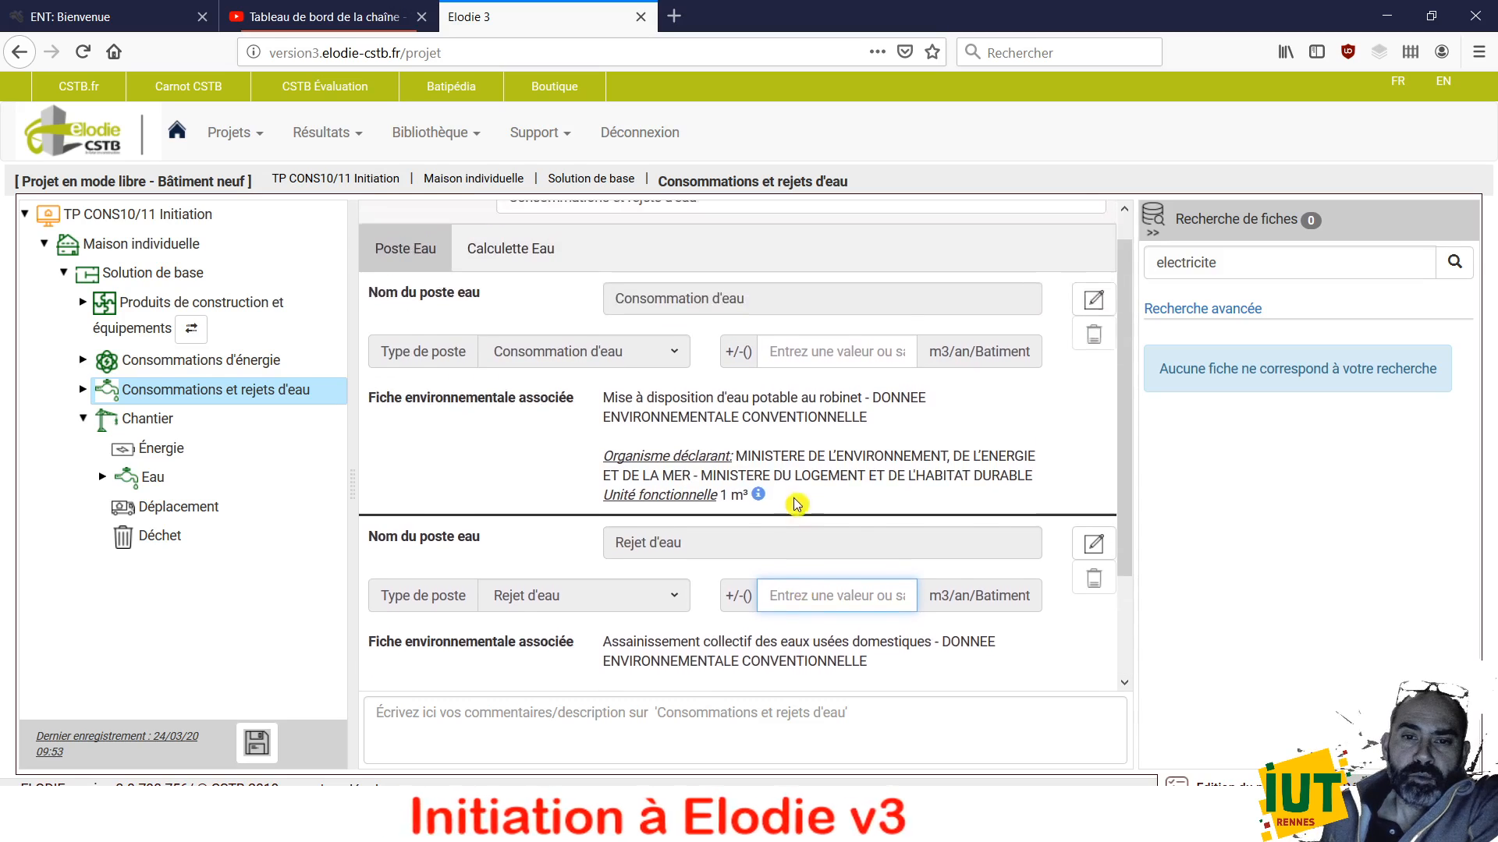
Check the PDF's conventional water parameters, and in the Excel workbook calcul conso d'eau set nb personnes to 4 and nb jours / an to 330
{"action": "key", "text": "alt+Tab"}
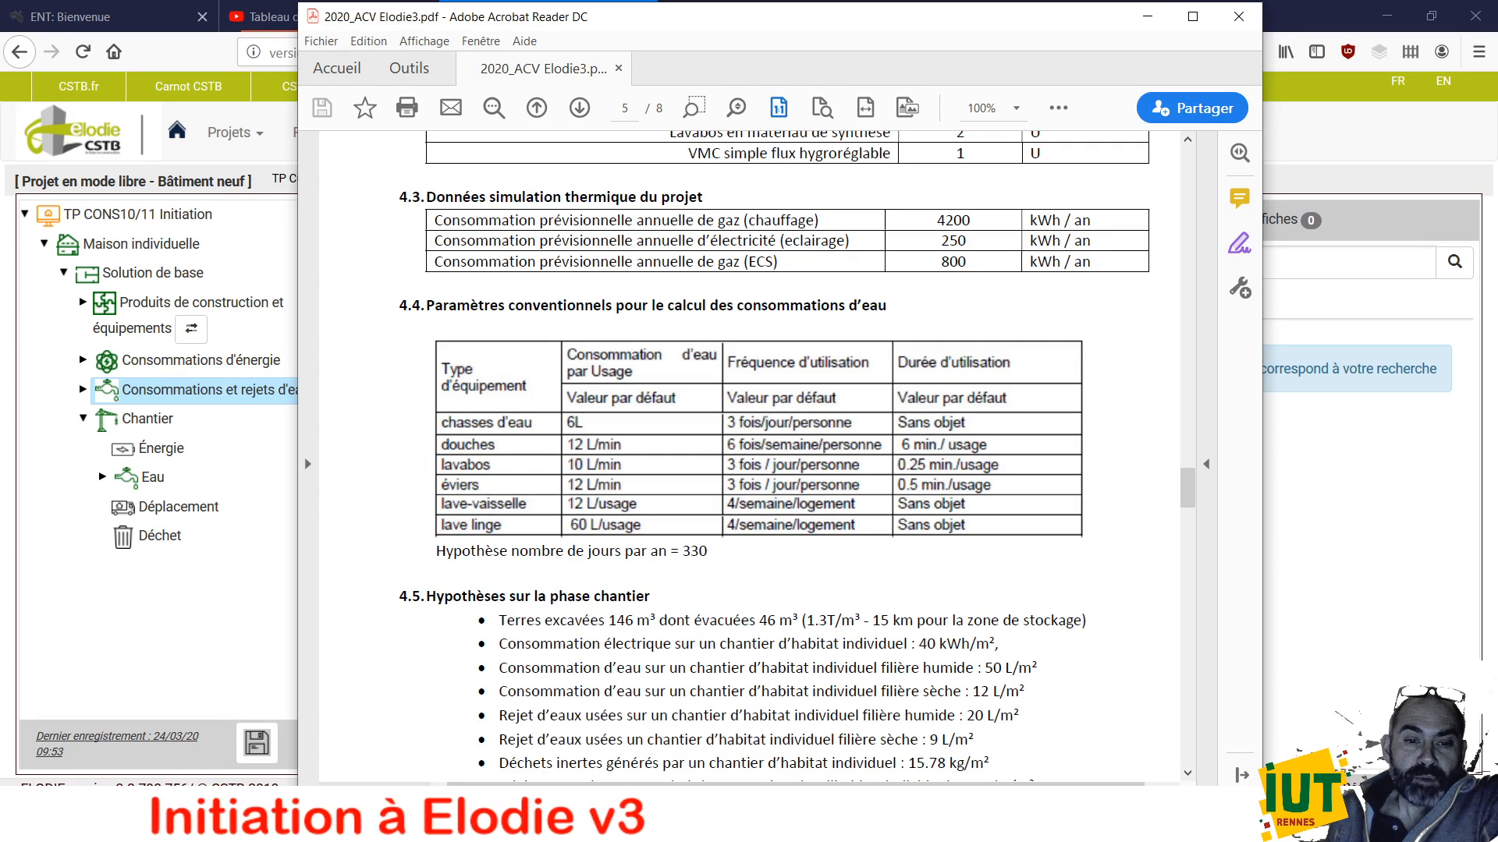
{"action": "left_click", "coordinate": [554, 825]}
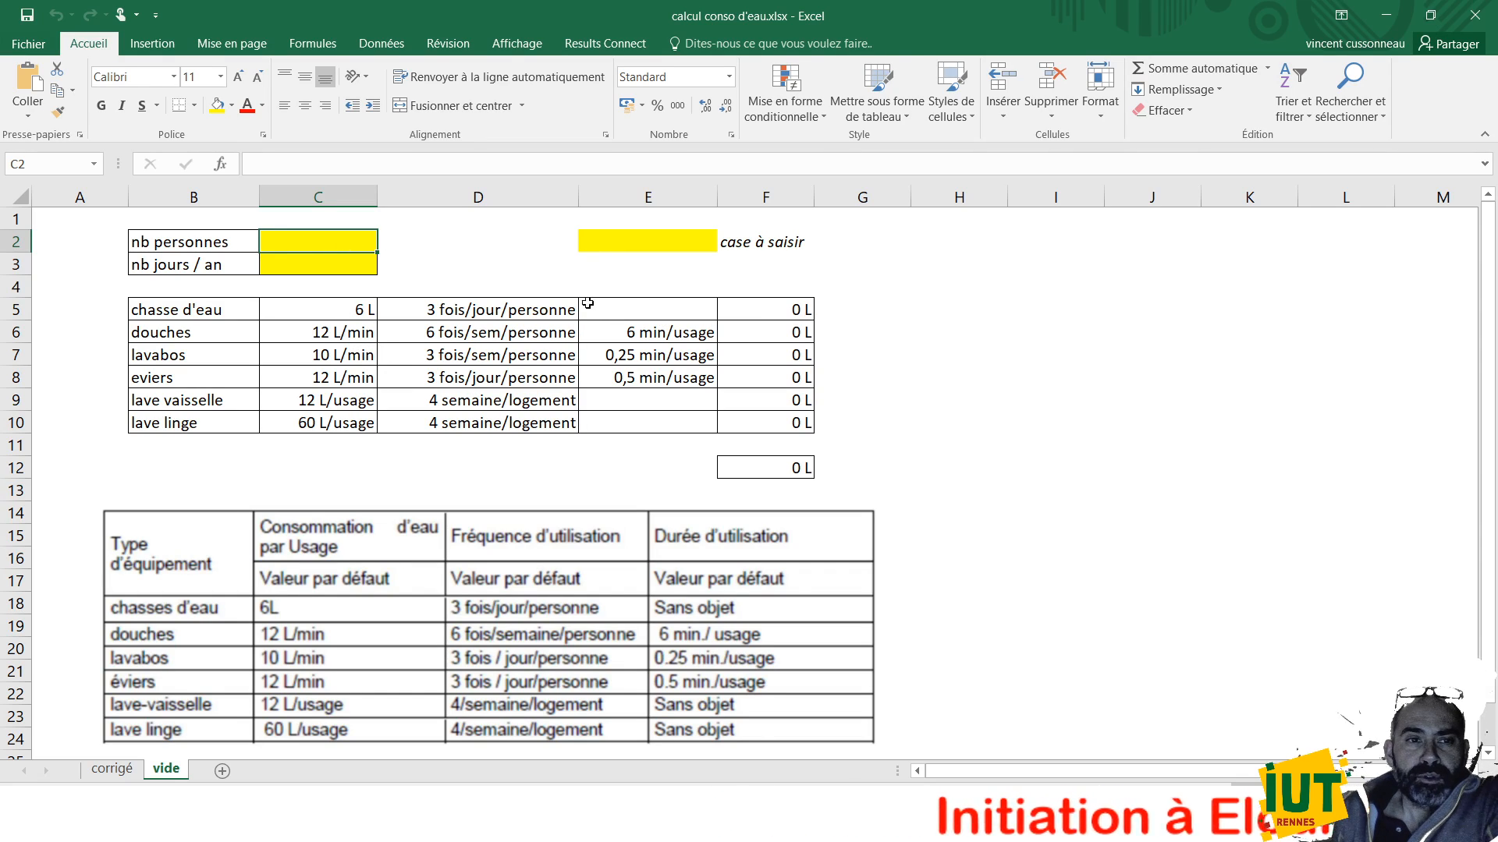
{"action": "type", "text": "4"}
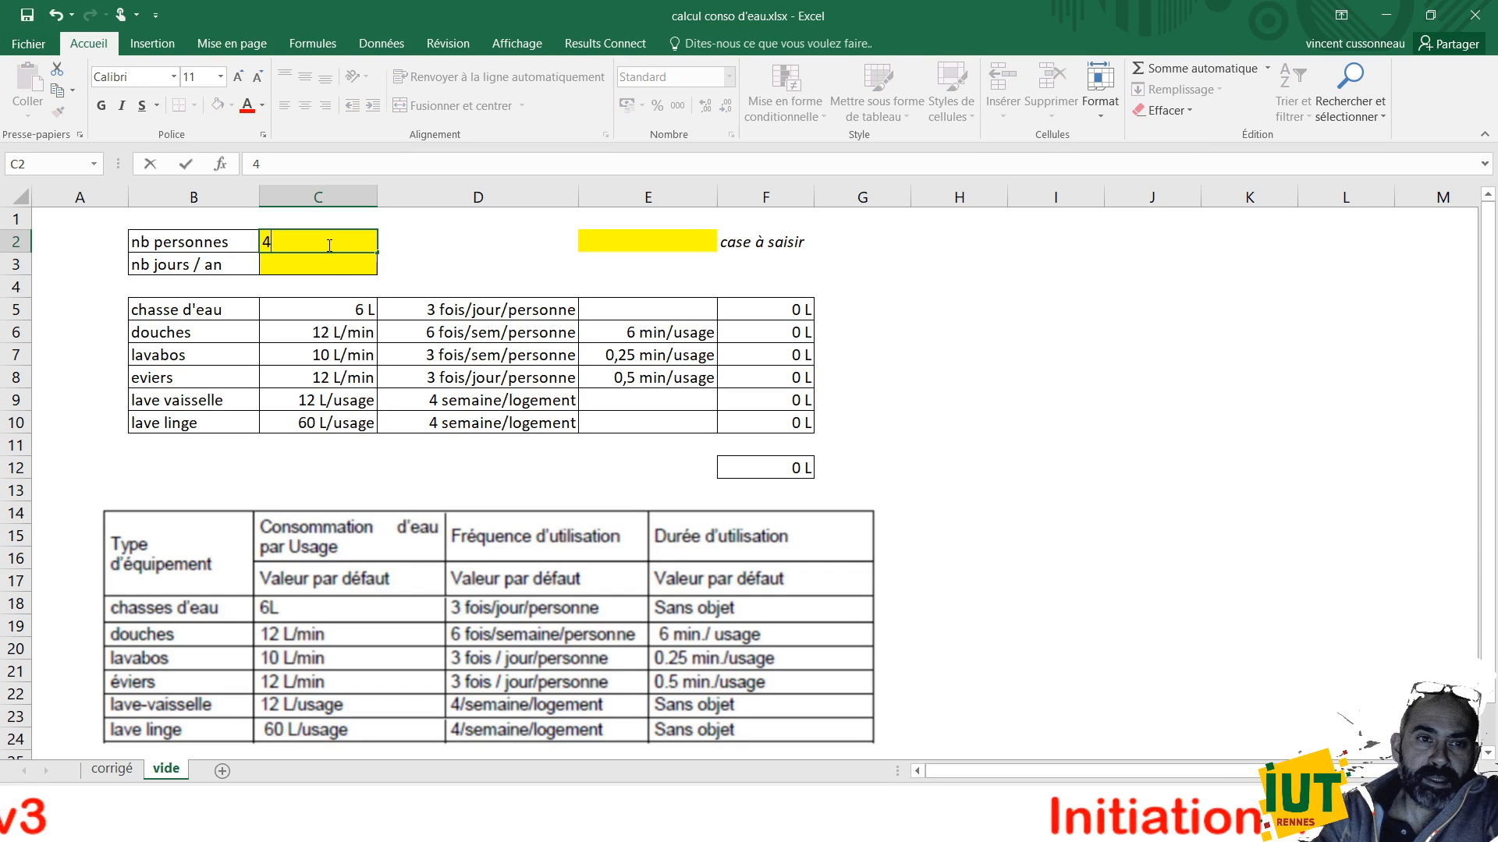
{"action": "key", "text": "Return"}
{"action": "type", "text": "3"}
{"action": "key", "text": "Return"}
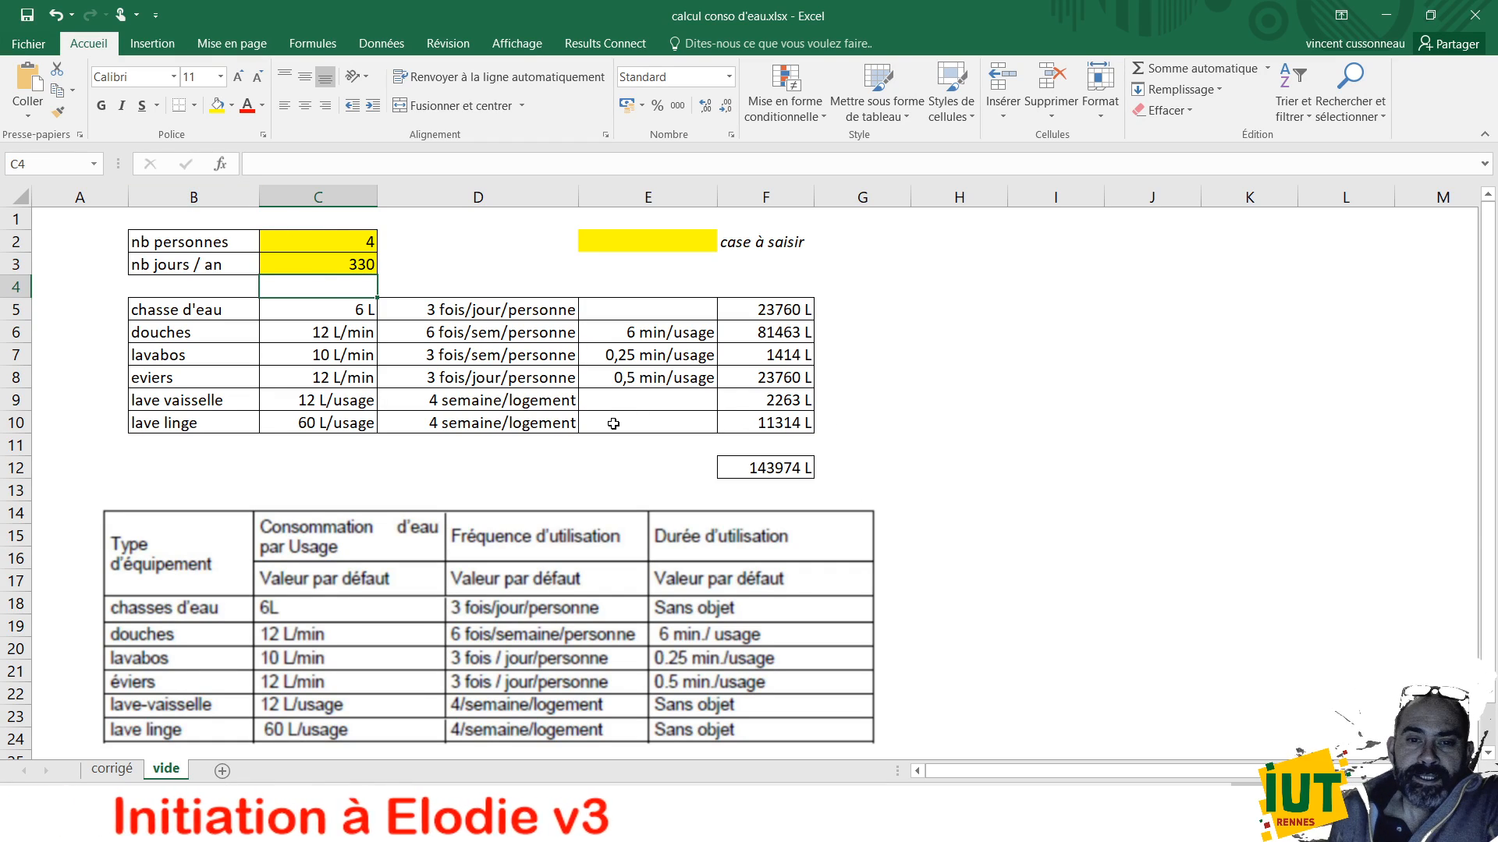
{"action": "left_click", "coordinate": [1386, 14]}
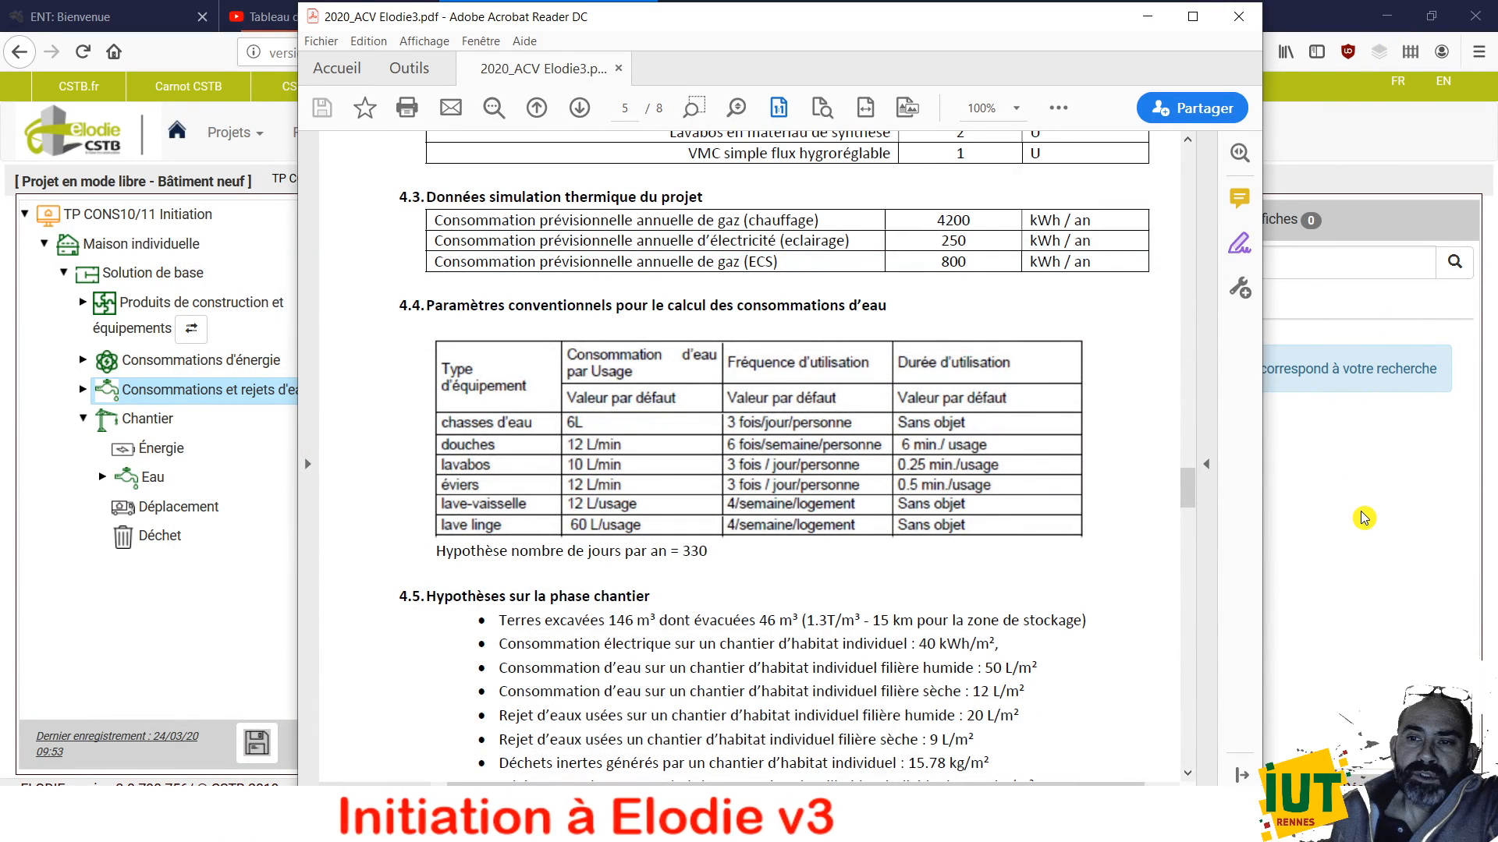
Back in Elodie's water calculator, set the sanitation system to Assainissement collectif and the wastewater and rainwater collection network to Réseau séparatif
{"action": "left_click", "coordinate": [1391, 312]}
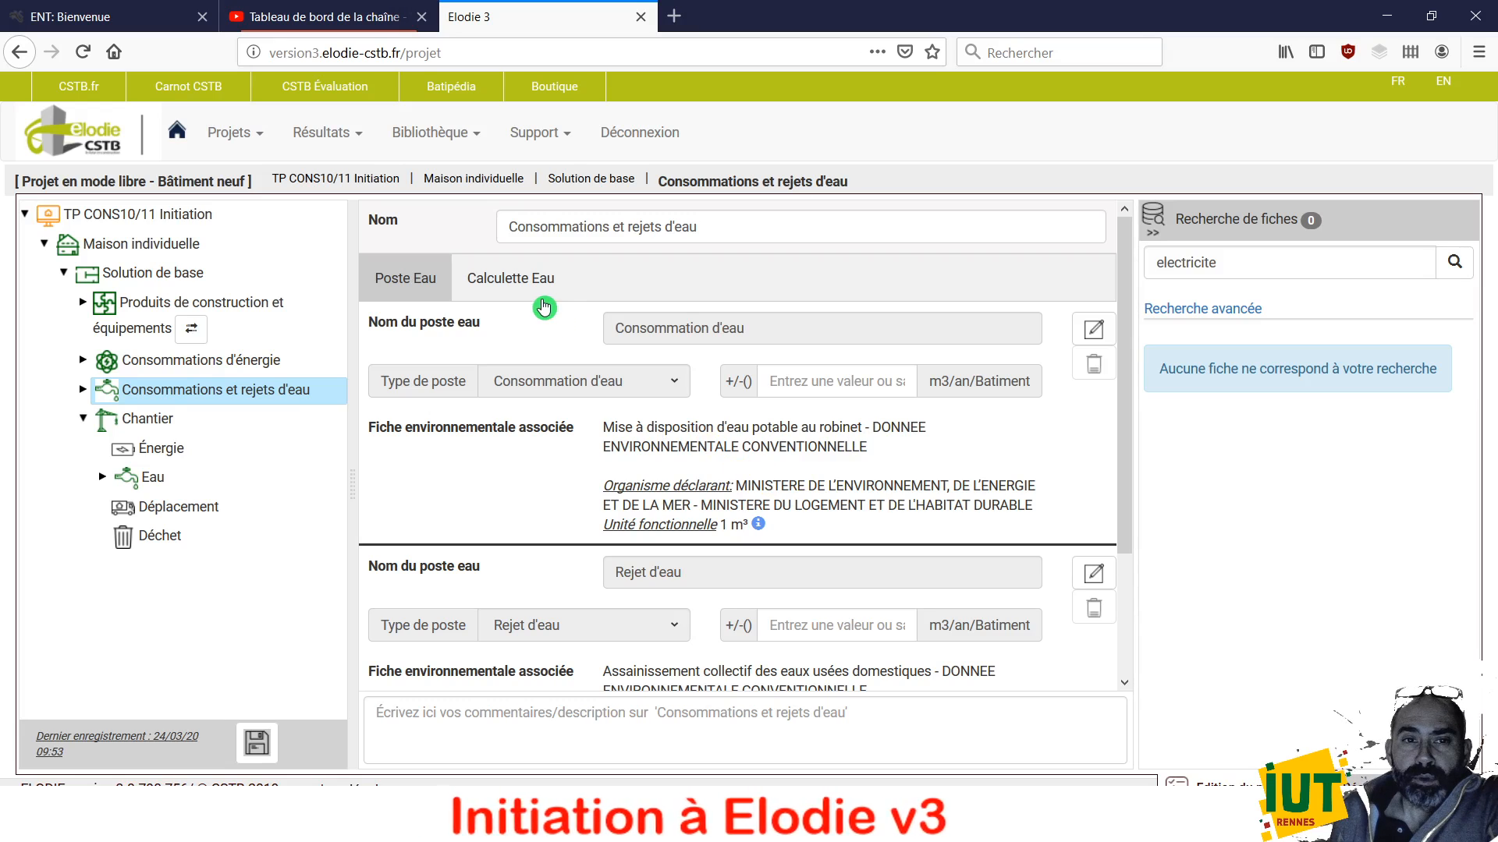
{"action": "left_click", "coordinate": [518, 287]}
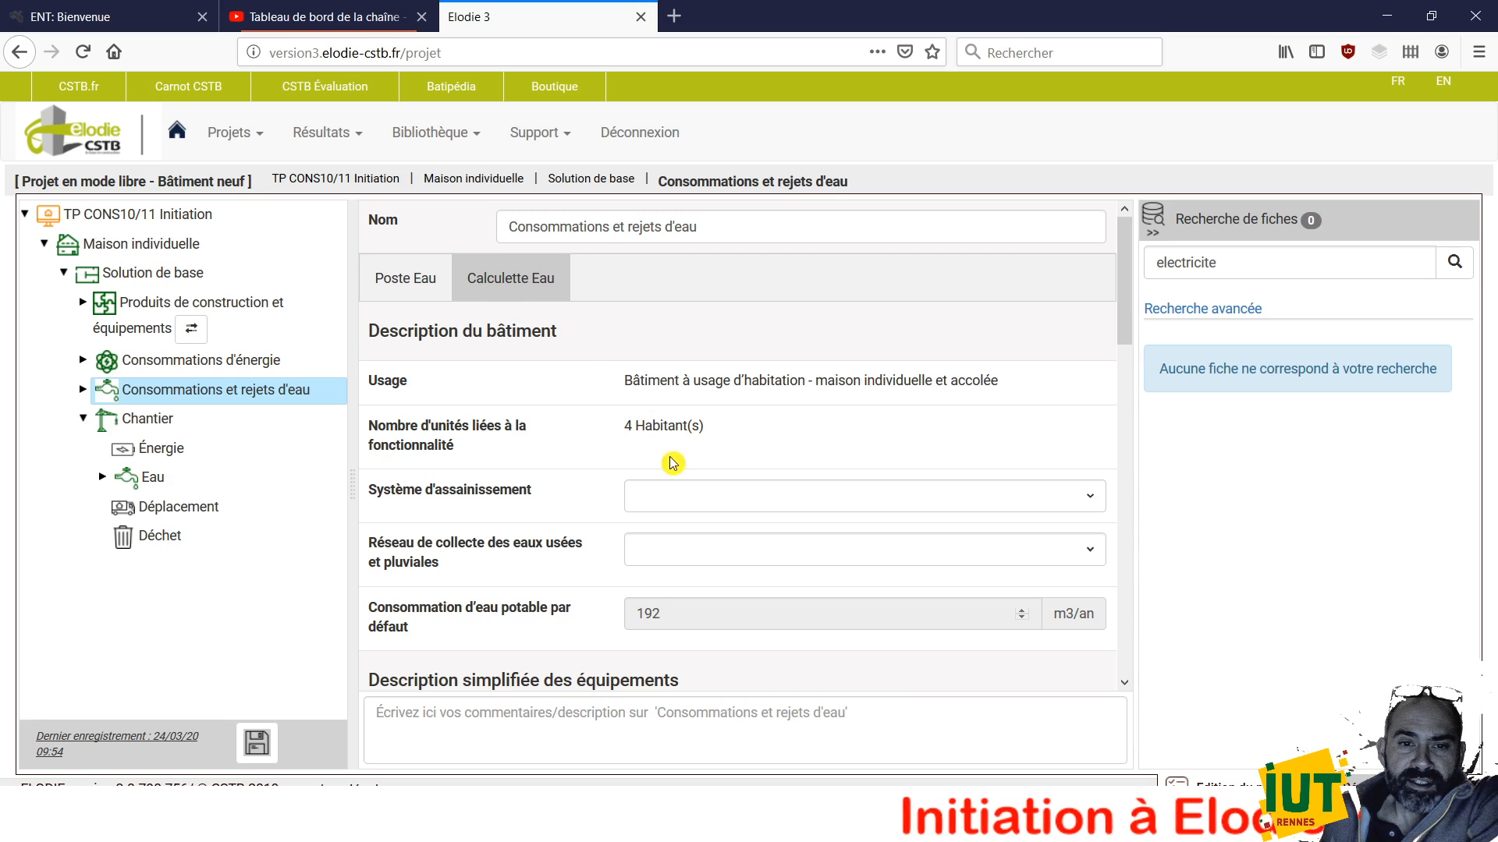
{"action": "left_click", "coordinate": [741, 508]}
{"action": "left_click", "coordinate": [777, 527]}
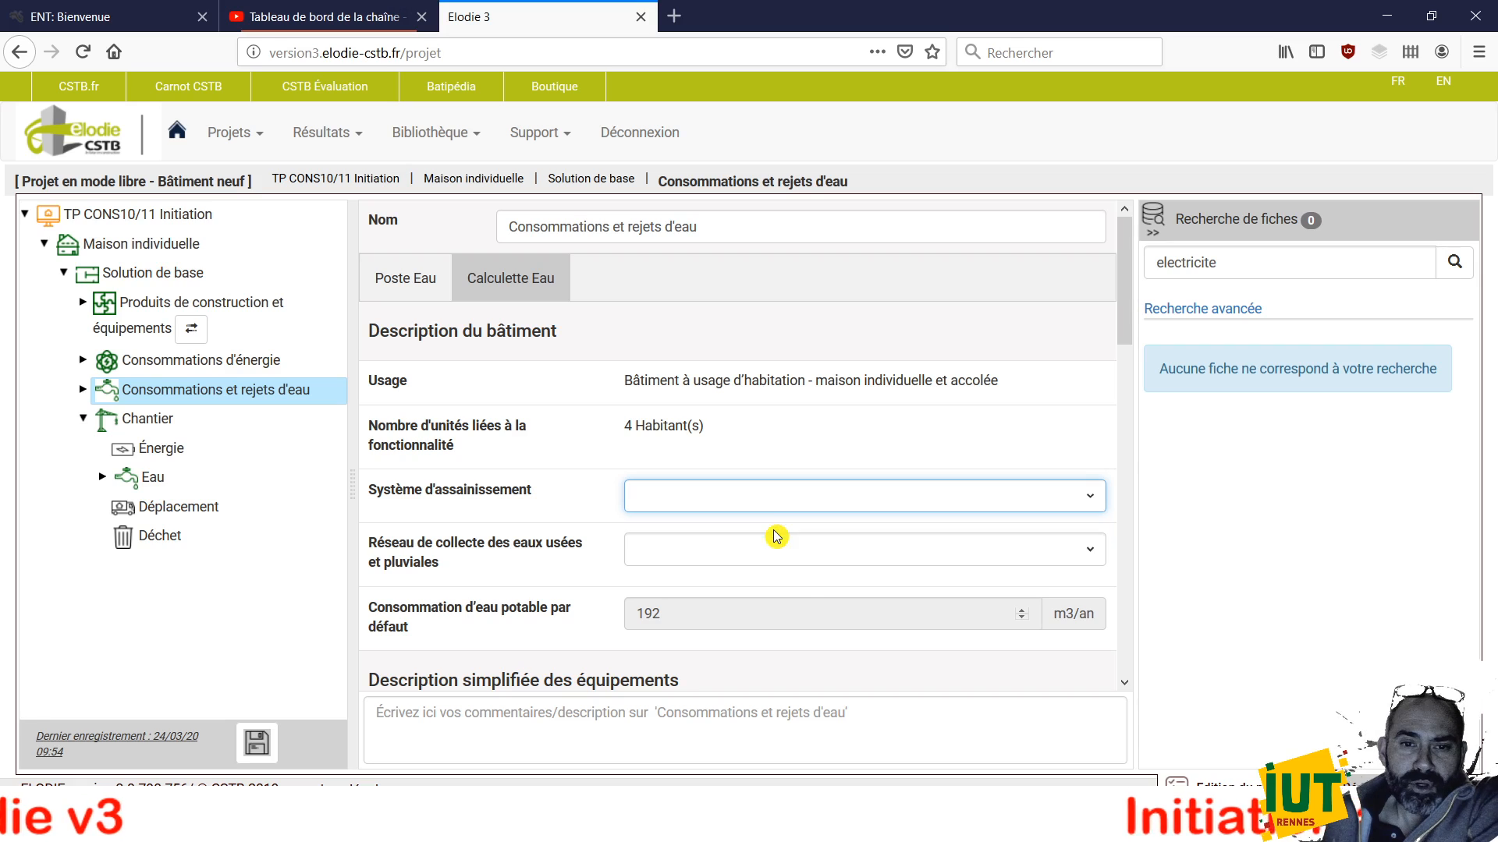
{"action": "left_click", "coordinate": [786, 561]}
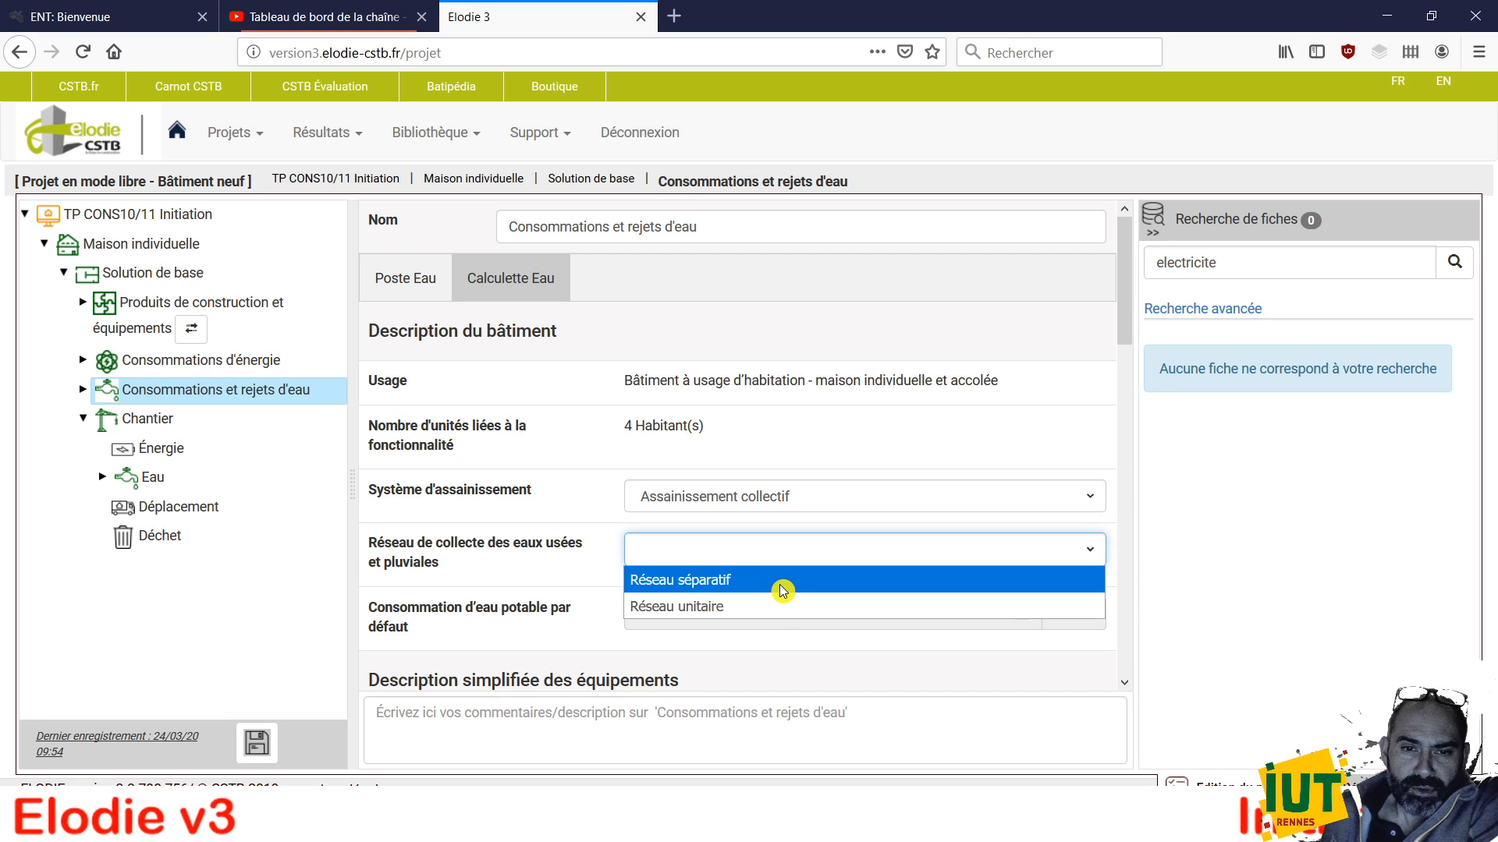
{"action": "left_click", "coordinate": [786, 585]}
In the simplified equipment description, set Chasse d'eau to Double flux 3L/6L and Douche to Pas d'équipements économes
{"action": "scroll", "coordinate": [780, 619], "scroll_direction": "down", "scroll_amount": 5}
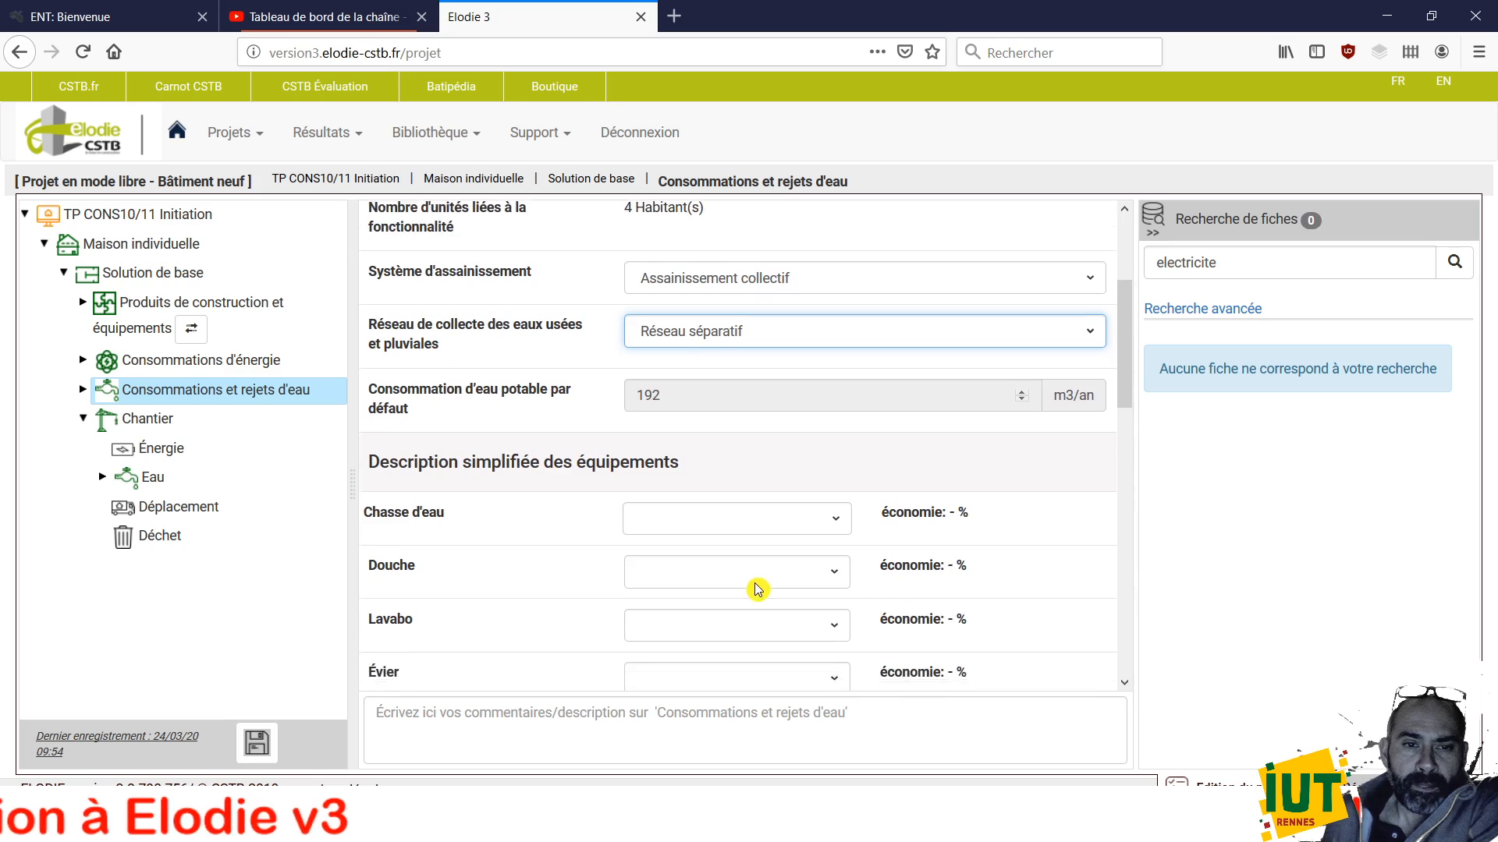
{"action": "left_click", "coordinate": [841, 352]}
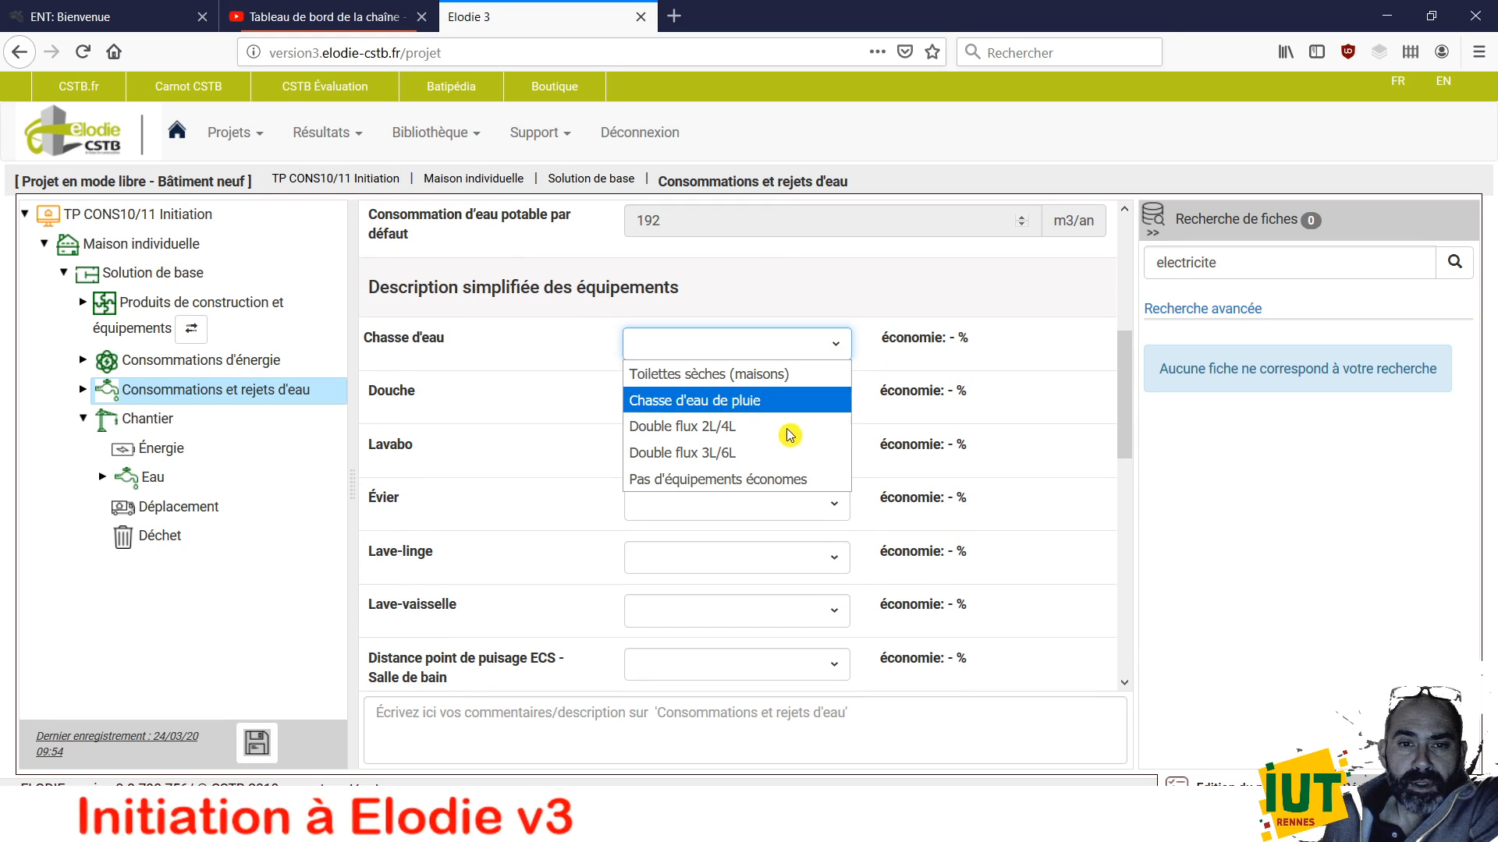
{"action": "left_click", "coordinate": [780, 456]}
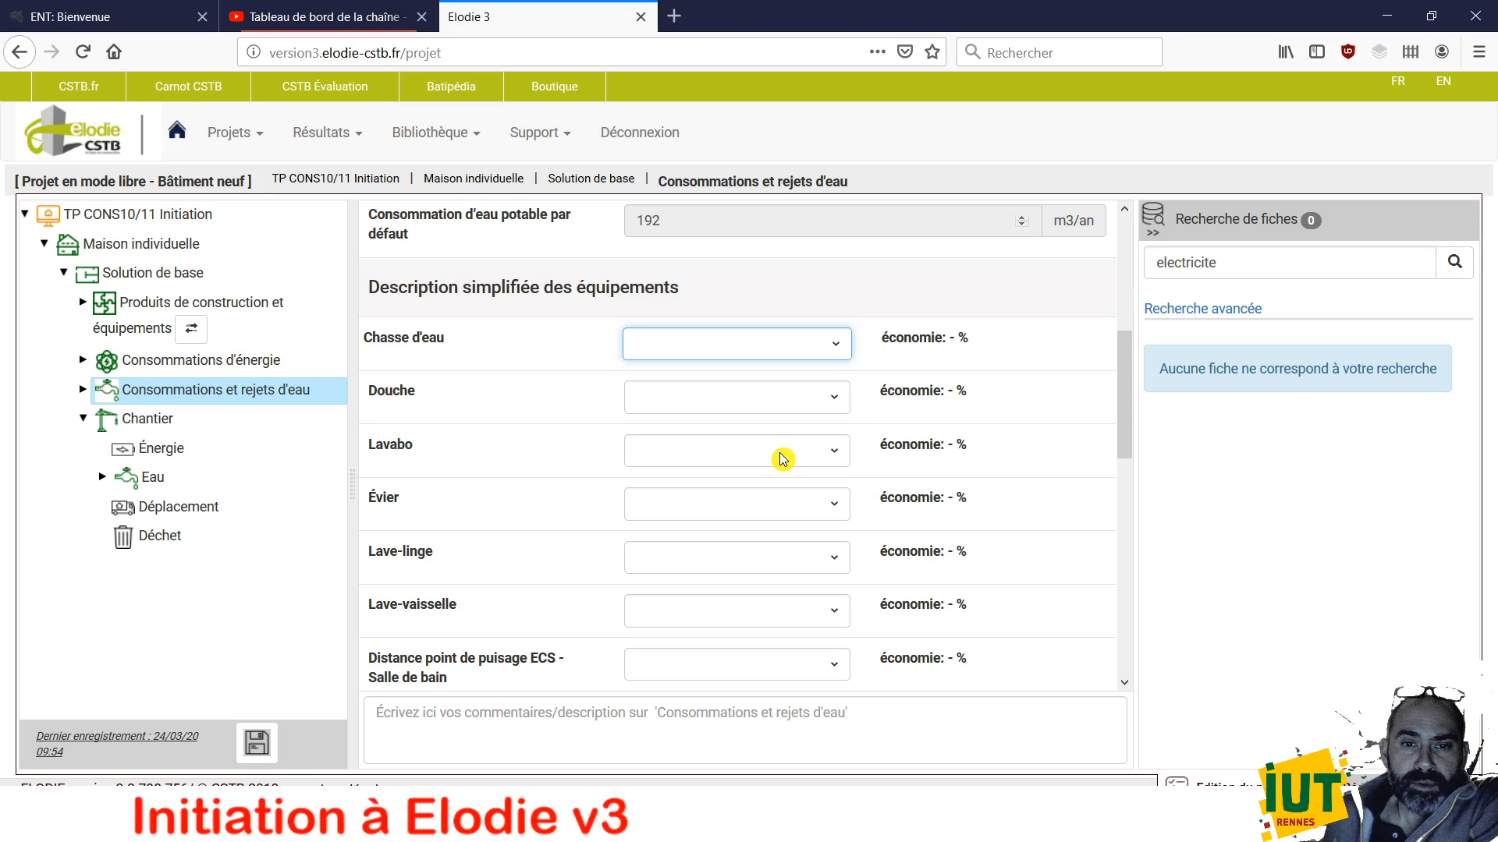
{"action": "left_click", "coordinate": [814, 403]}
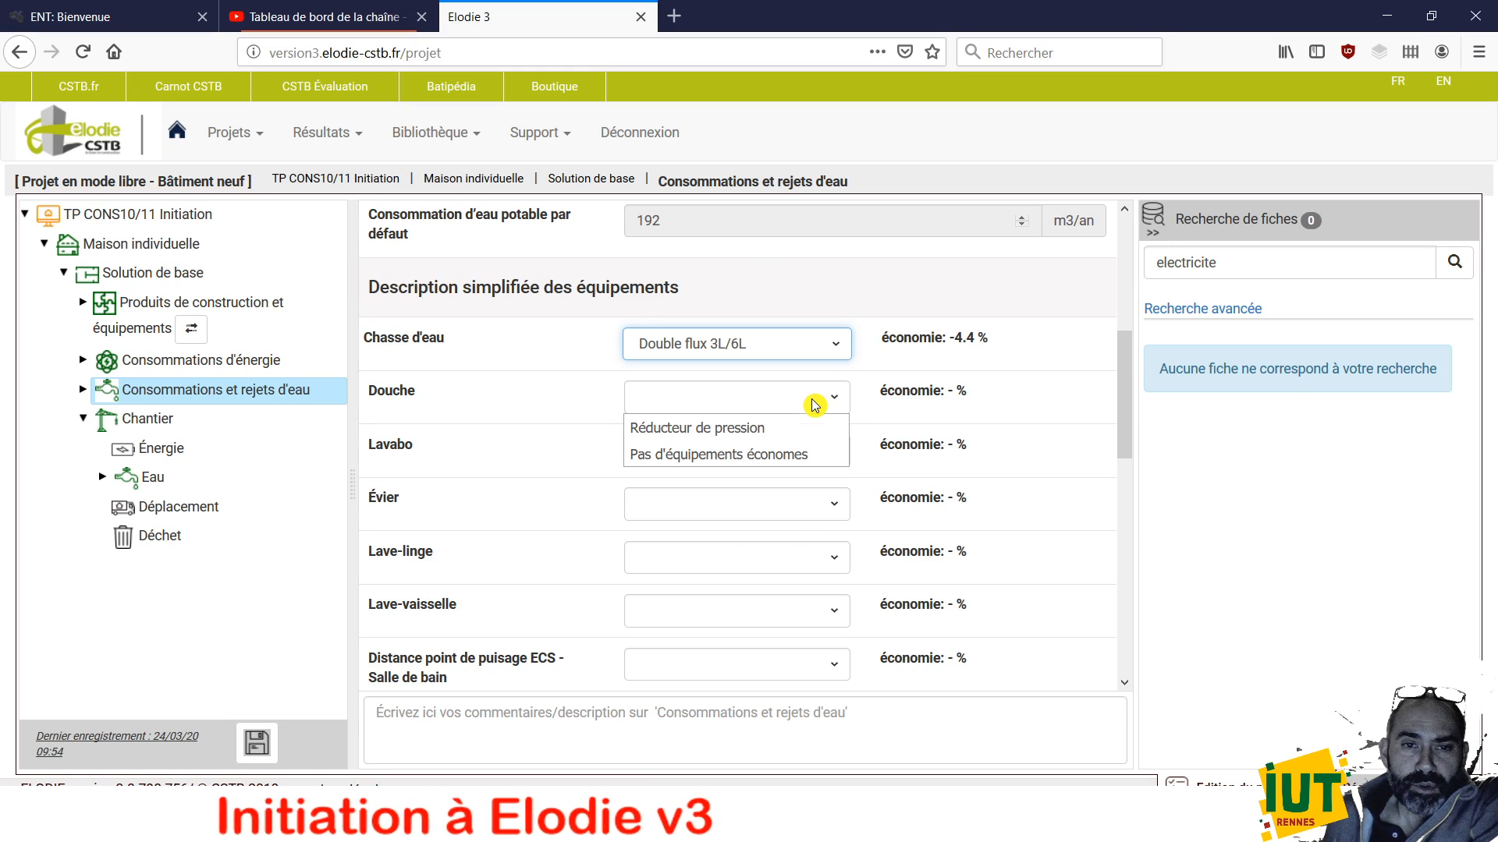
{"action": "left_click", "coordinate": [803, 456]}
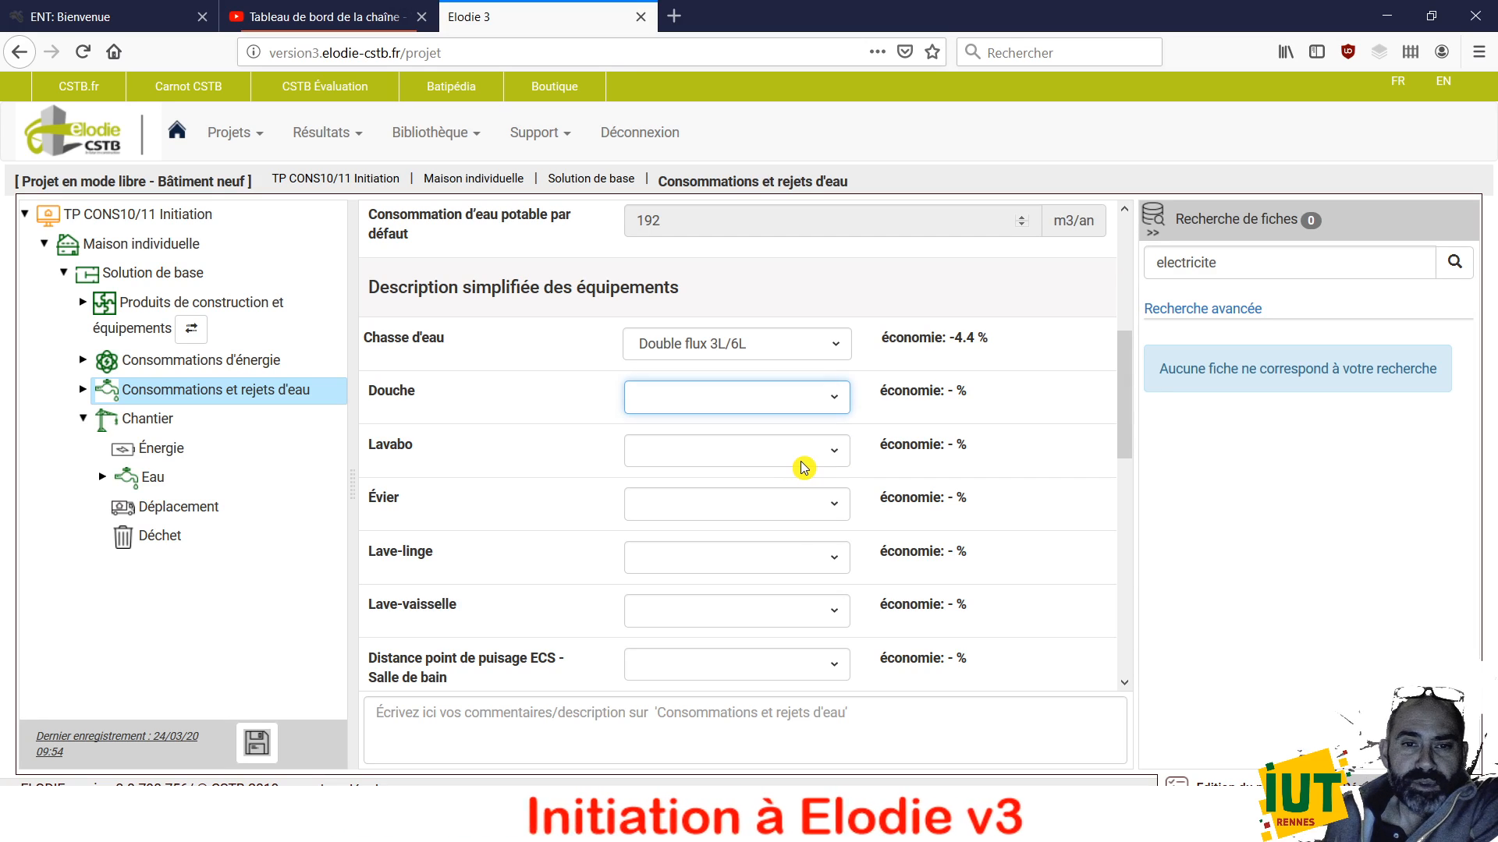
Set both Lavabo and Évier to Pas d'équipements économes
{"action": "left_click", "coordinate": [815, 450]}
{"action": "left_click", "coordinate": [823, 508]}
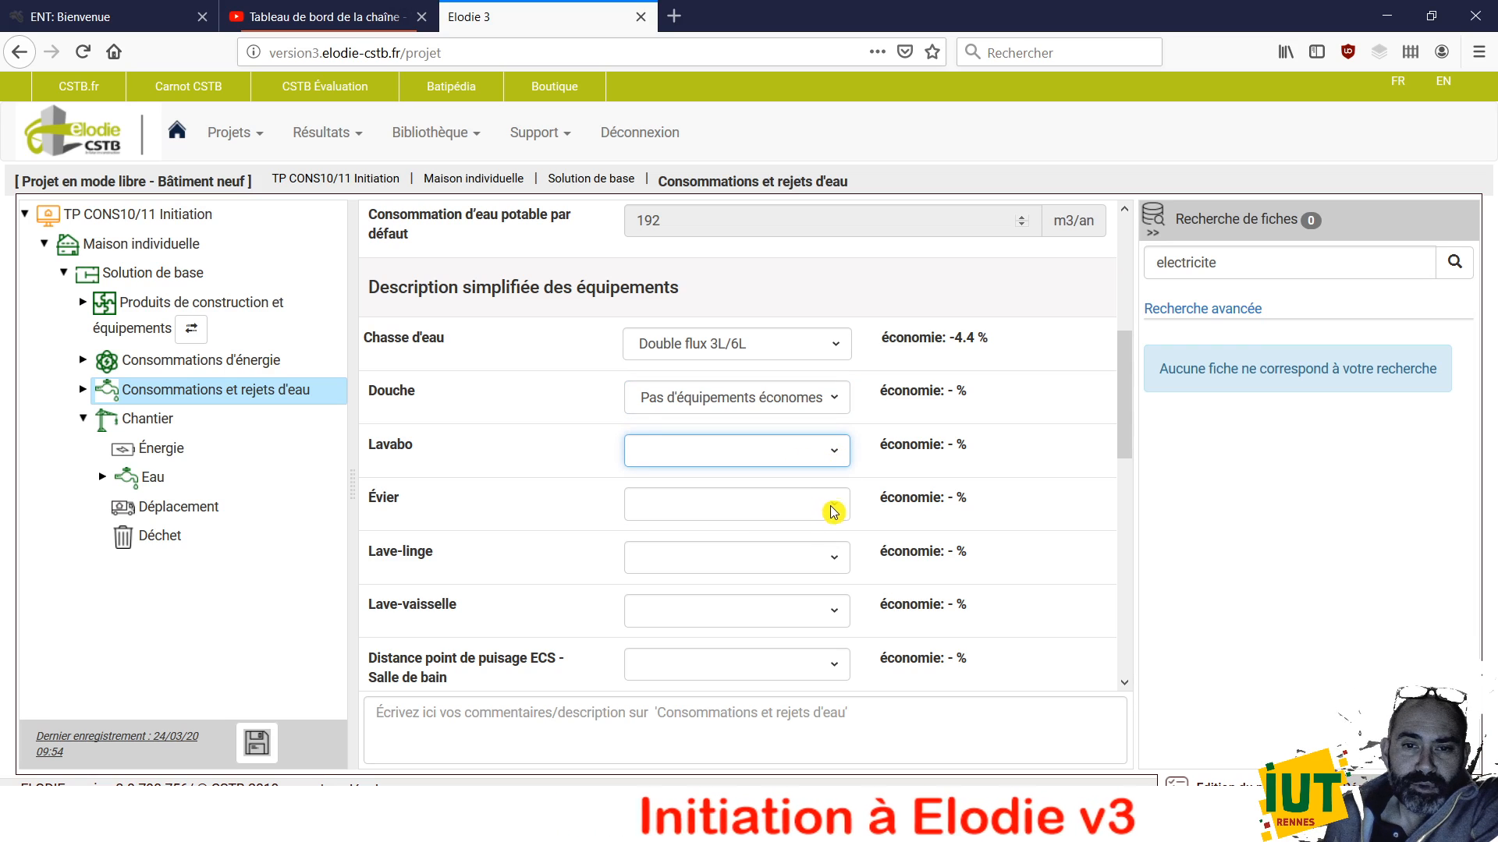
{"action": "left_click", "coordinate": [841, 514]}
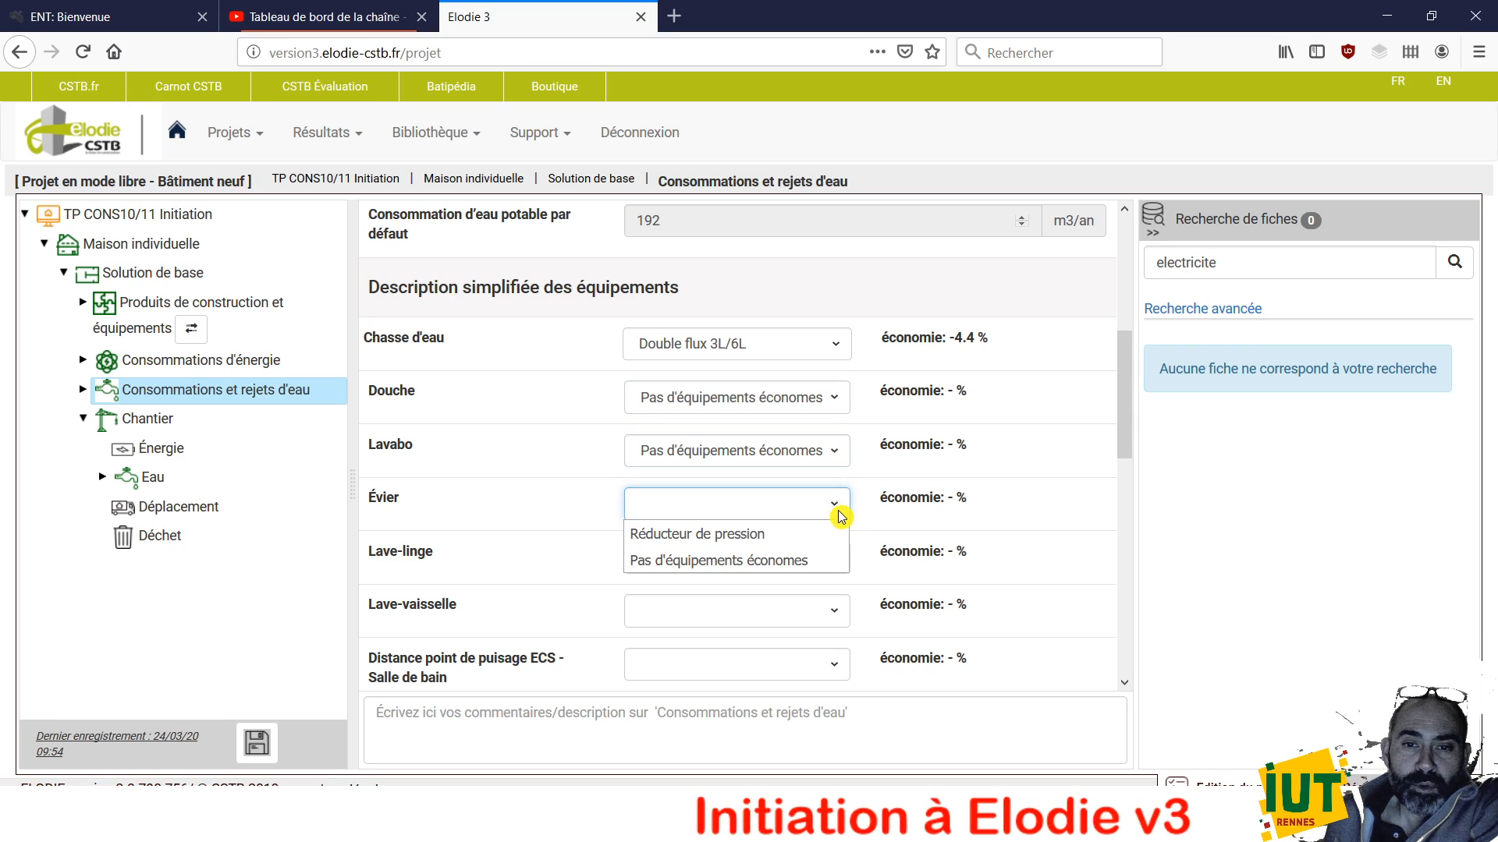
{"action": "left_click", "coordinate": [828, 567]}
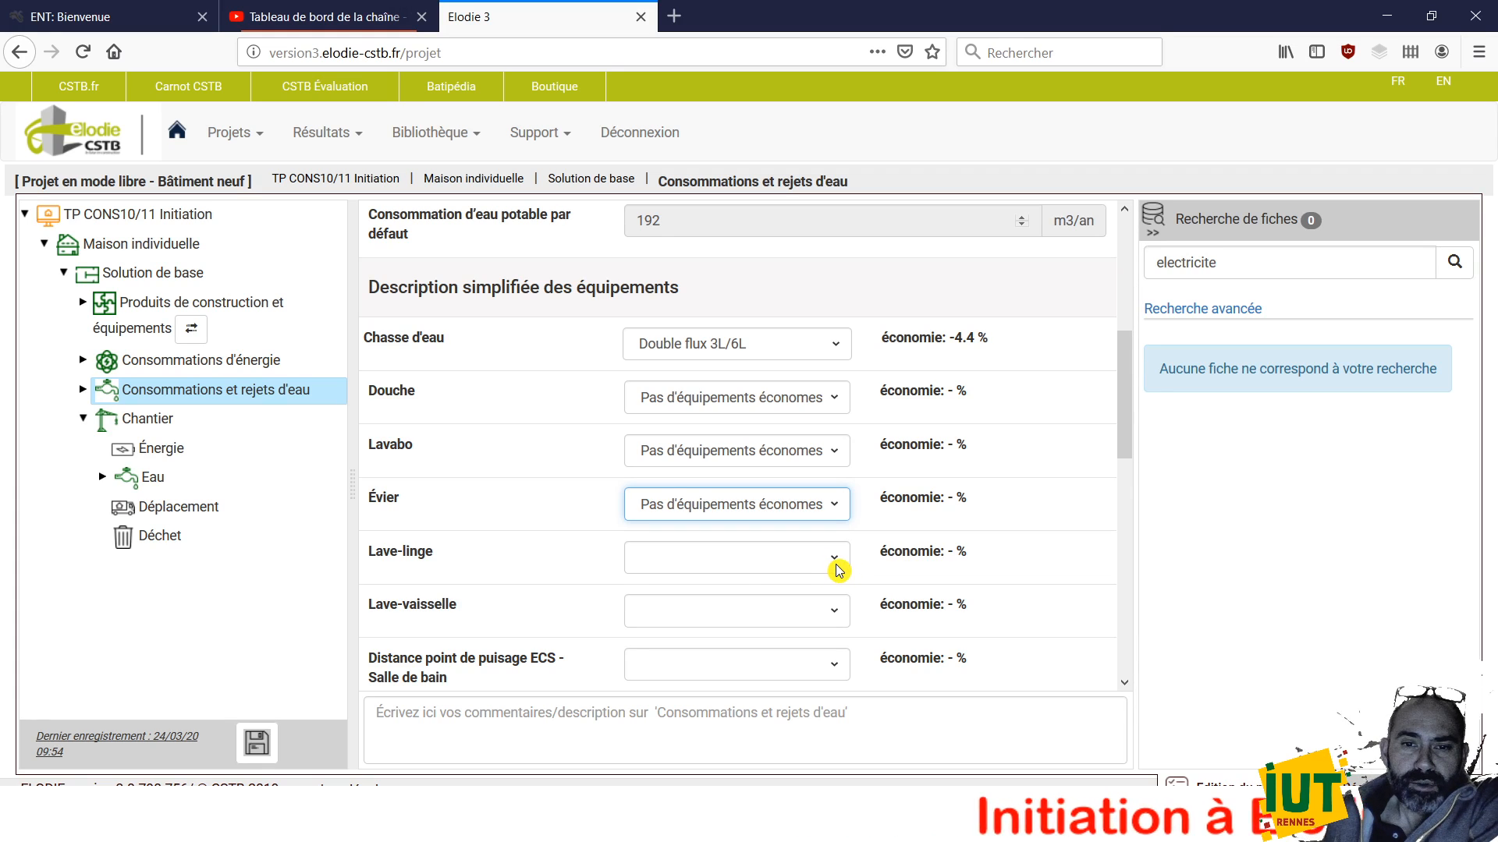
Set the washing machine to Lave-linge économe and the dishwasher to Lave-vaisselle économe
{"action": "left_click", "coordinate": [822, 622]}
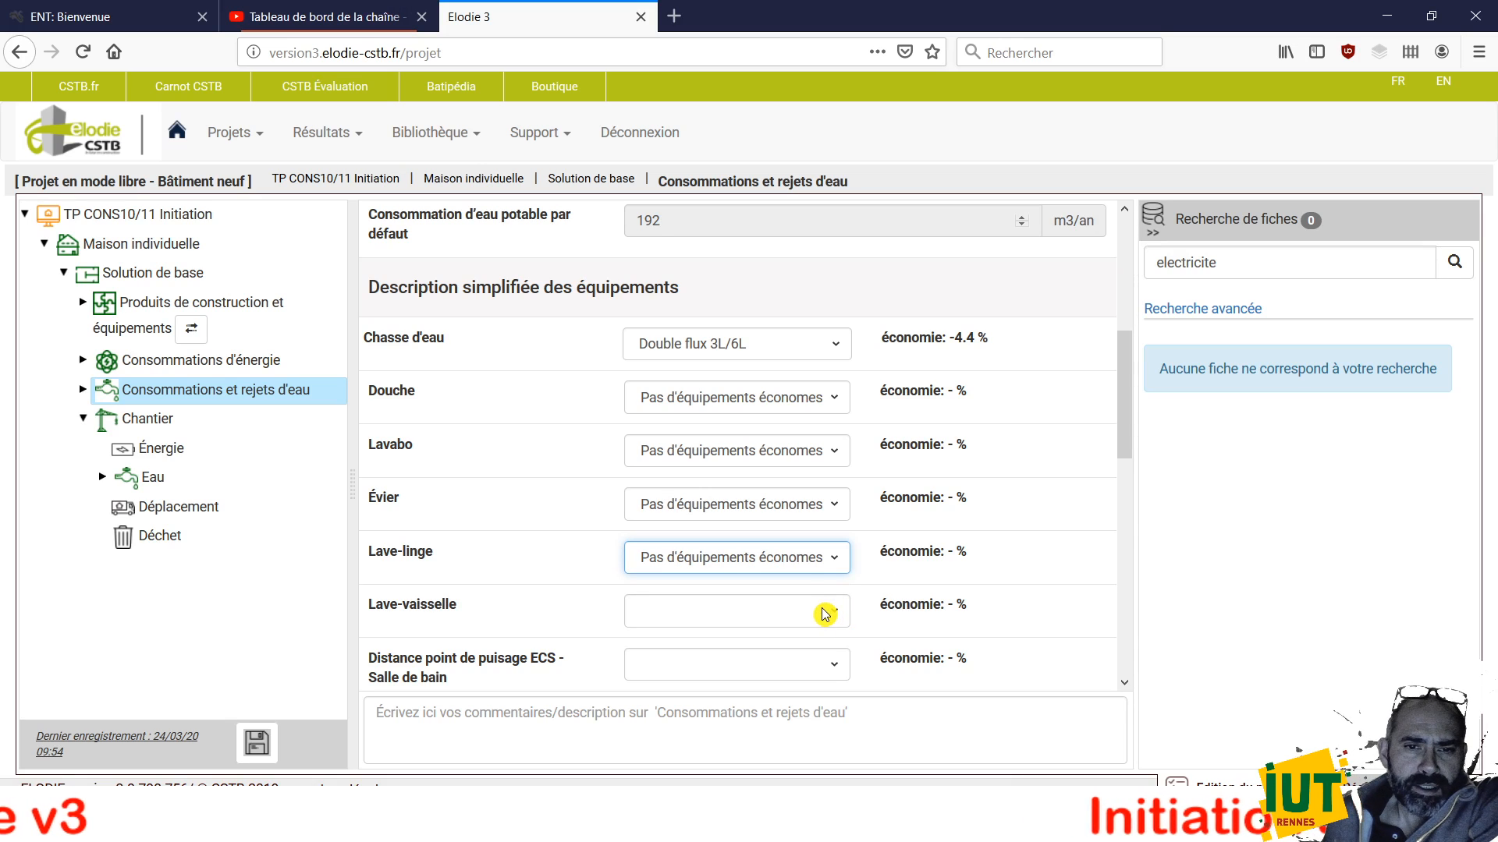
{"action": "left_click", "coordinate": [799, 561]}
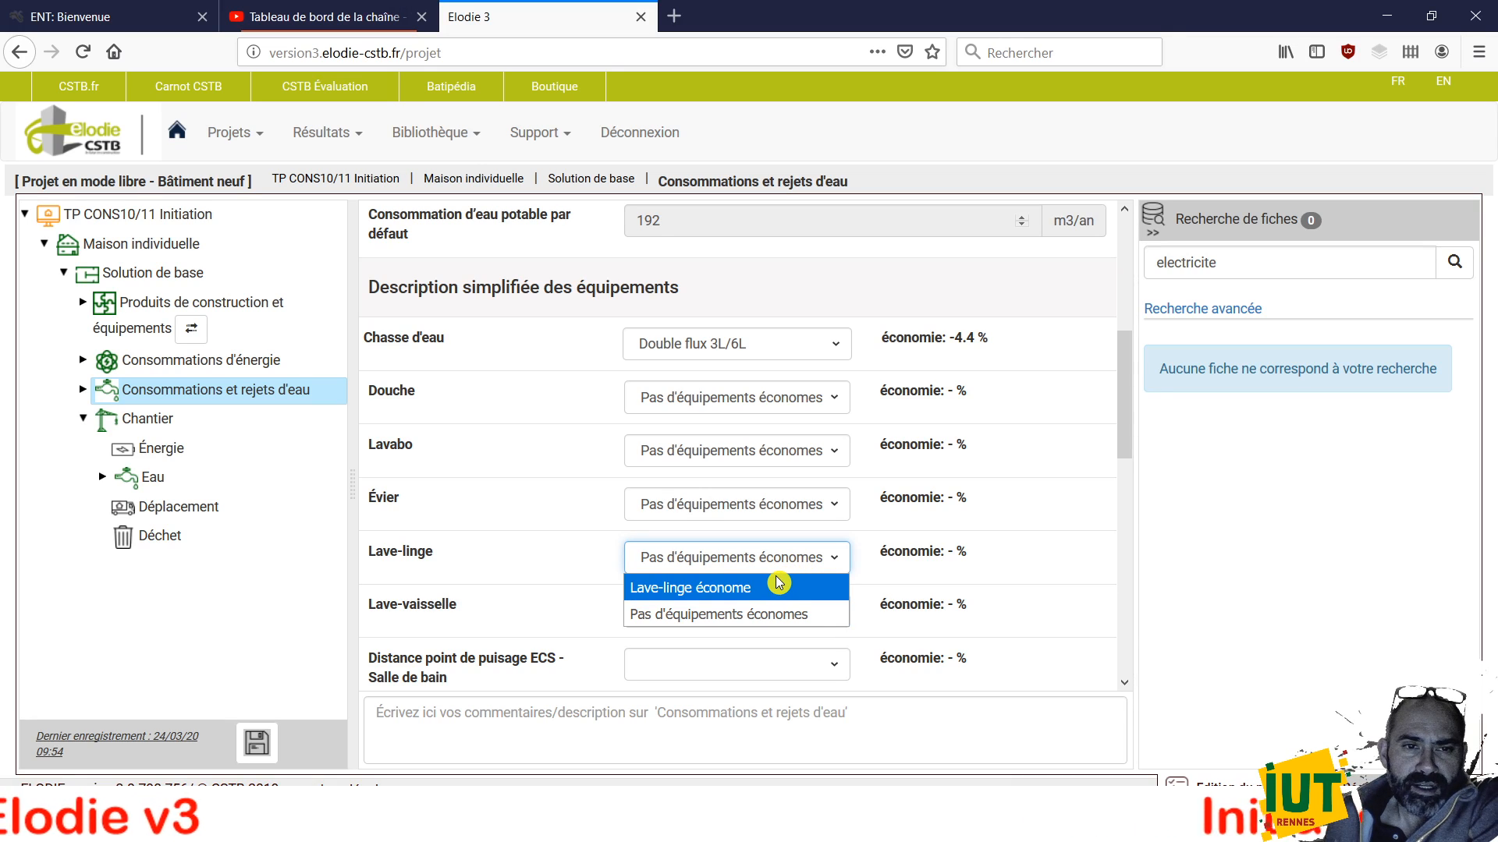
{"action": "left_click", "coordinate": [780, 590]}
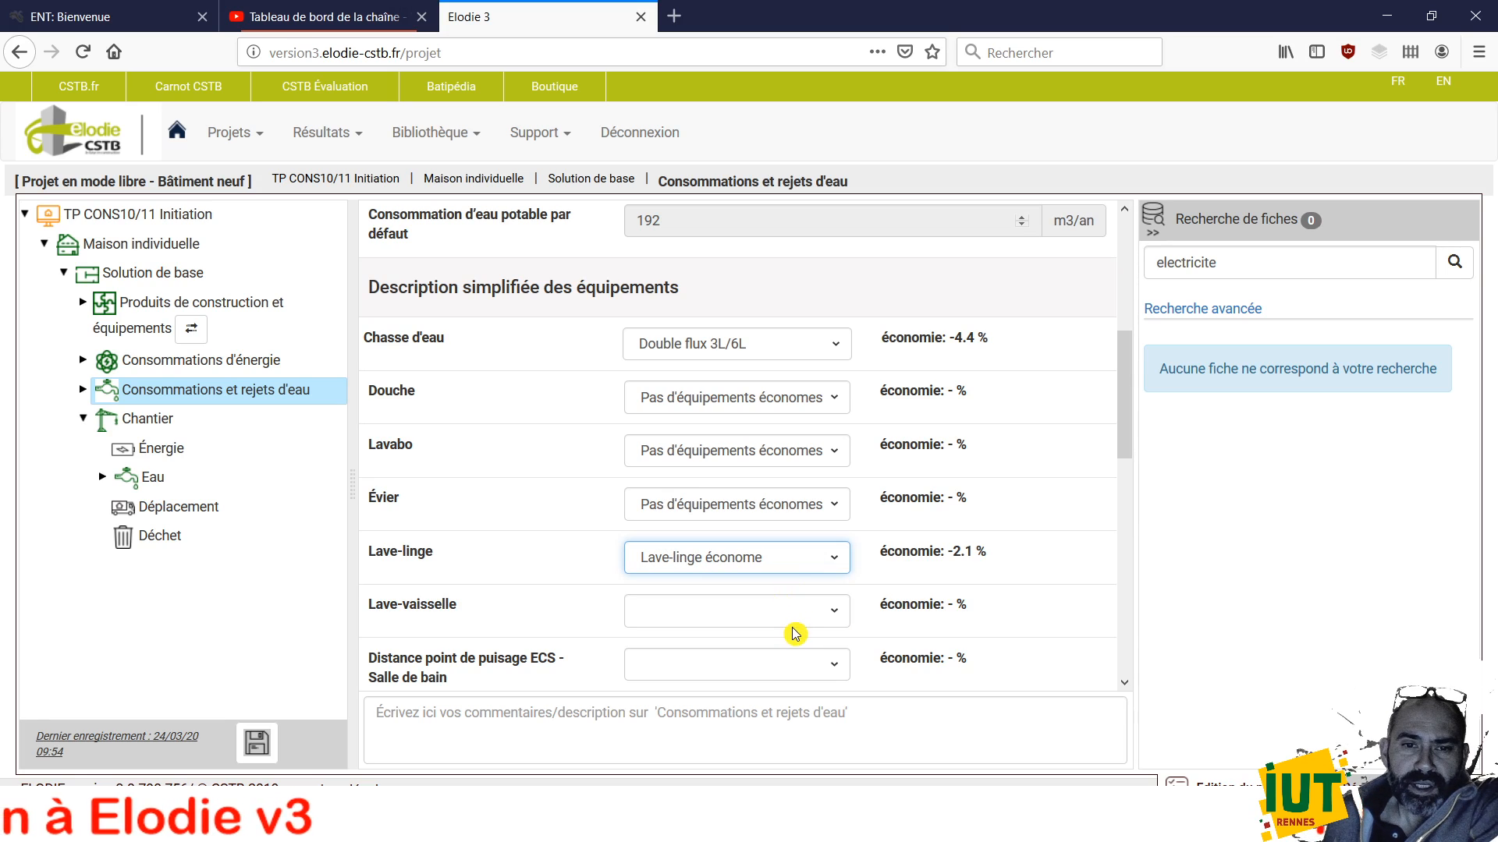
{"action": "scroll", "coordinate": [1013, 669], "scroll_direction": "down", "scroll_amount": 3}
{"action": "left_click", "coordinate": [821, 416]}
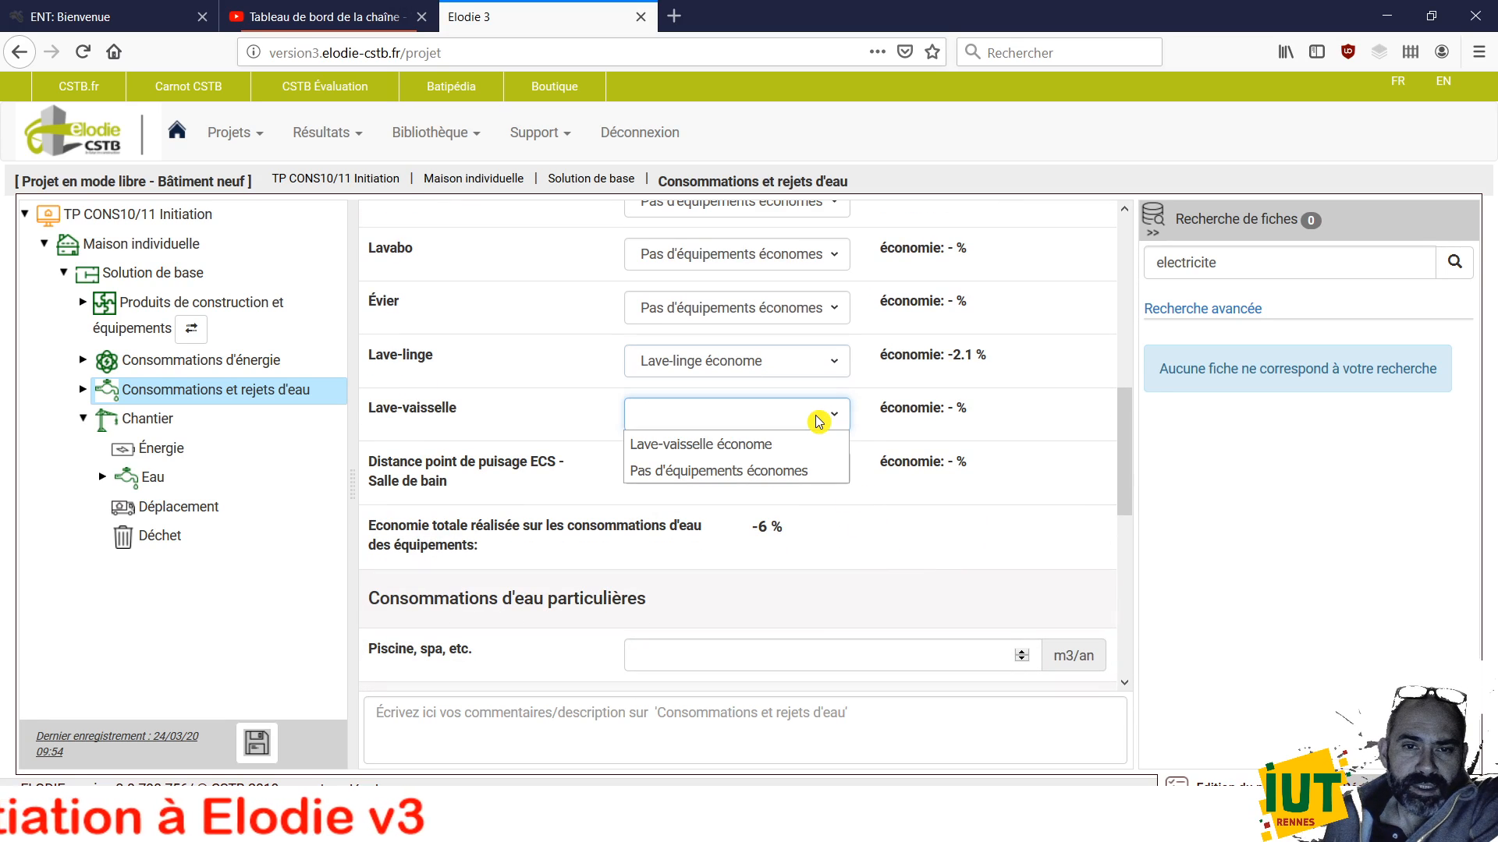
{"action": "left_click", "coordinate": [799, 445]}
Set the distance from the ECS draw-off point to the bathroom to < 8m and enter a Surface végétalisée of 400 m² for watering
{"action": "left_click", "coordinate": [826, 471]}
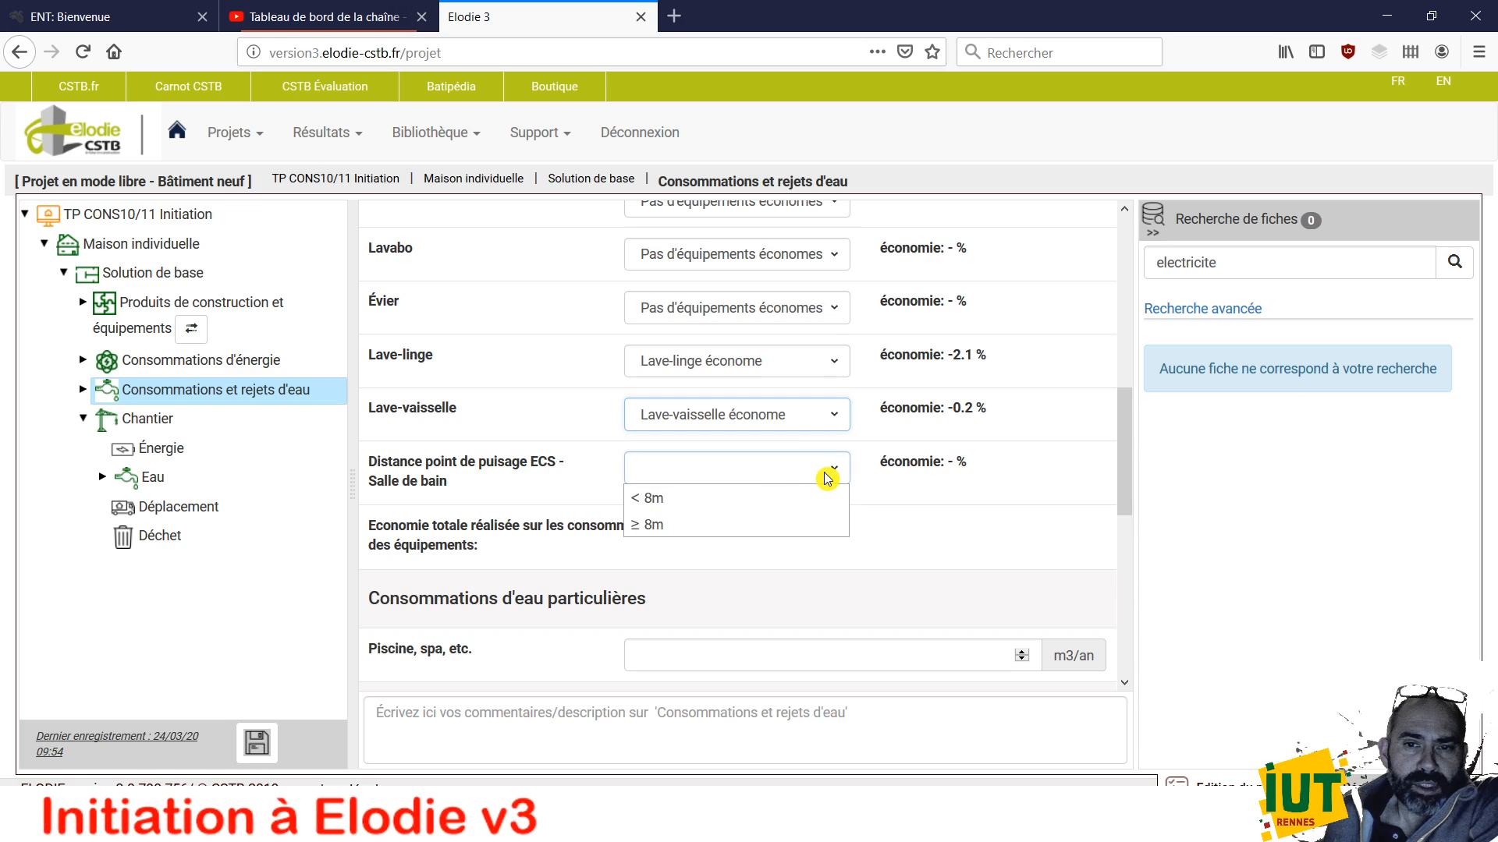
{"action": "left_click", "coordinate": [775, 508]}
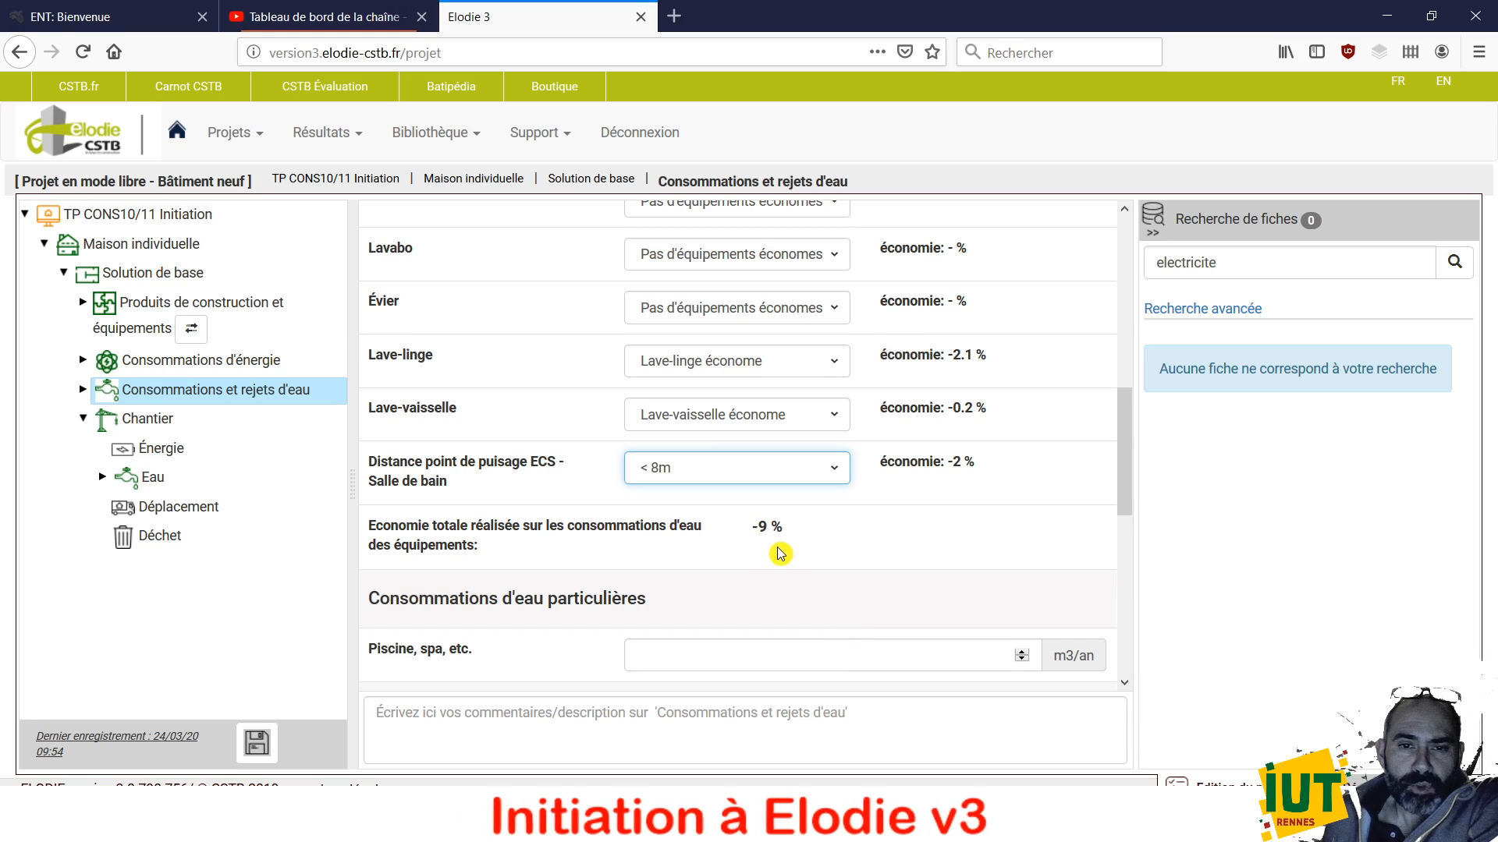
{"action": "scroll", "coordinate": [855, 565], "scroll_direction": "down", "scroll_amount": 1}
{"action": "scroll", "coordinate": [855, 565], "scroll_direction": "down", "scroll_amount": 2}
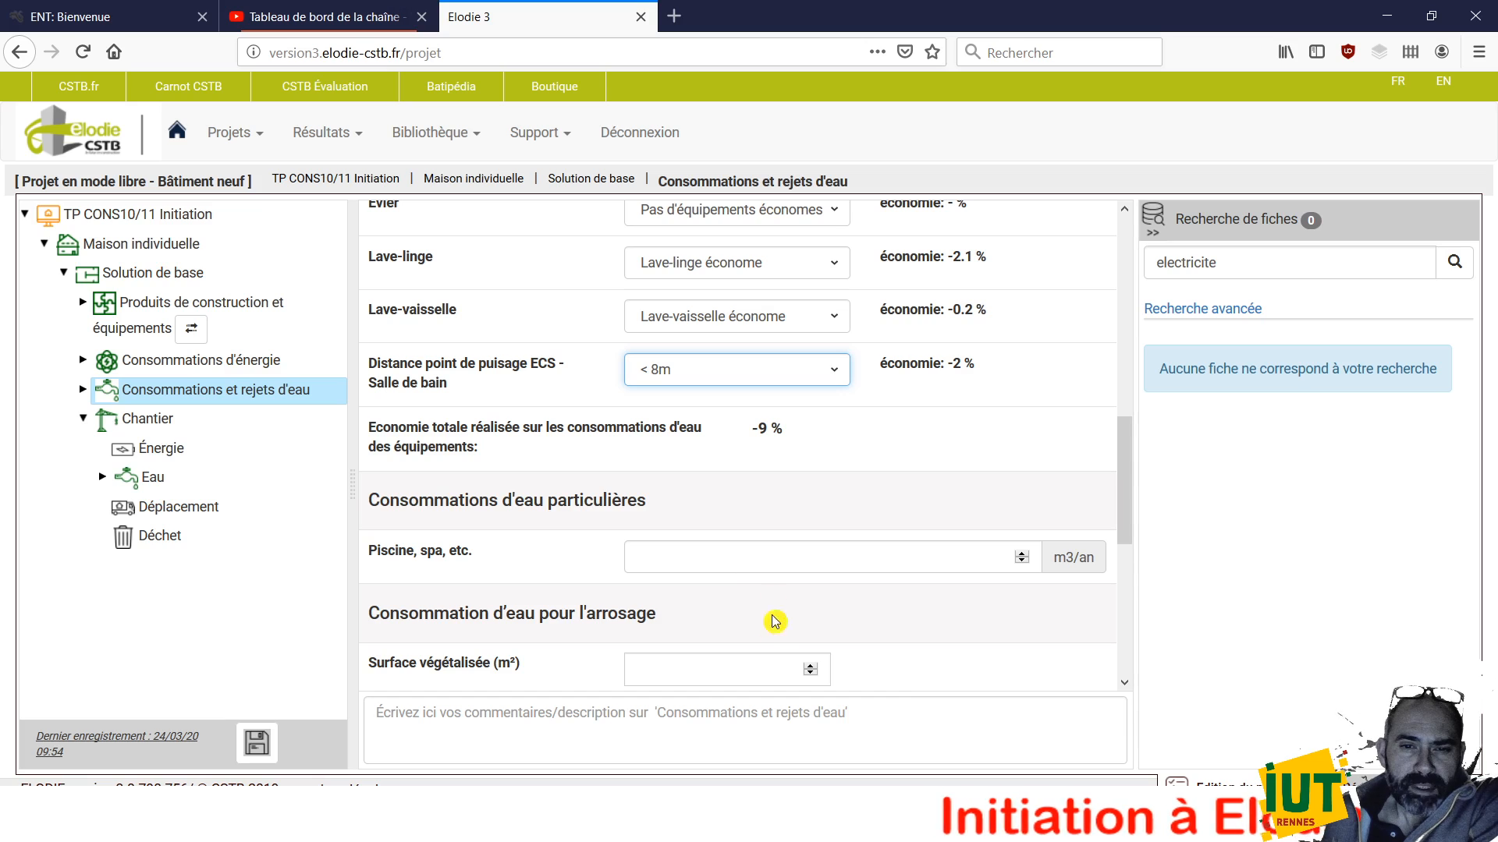
{"action": "scroll", "coordinate": [710, 628], "scroll_direction": "down", "scroll_amount": 2}
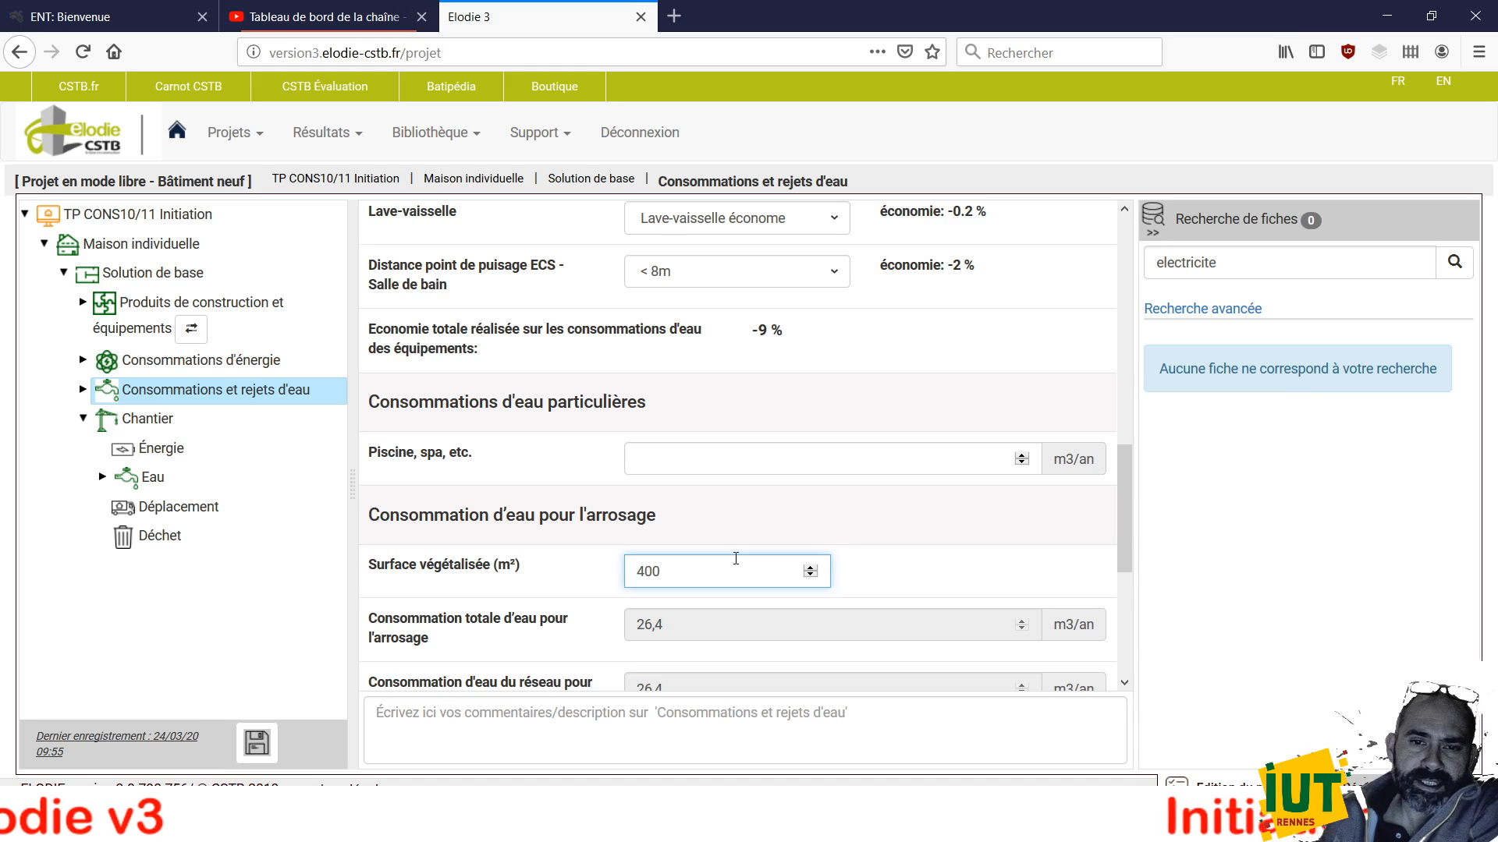
Leave the rainwater management fields empty, then calculate the water consumption and discharge and review the quantities filled into the water entries
{"action": "scroll", "coordinate": [682, 408], "scroll_direction": "down", "scroll_amount": 4}
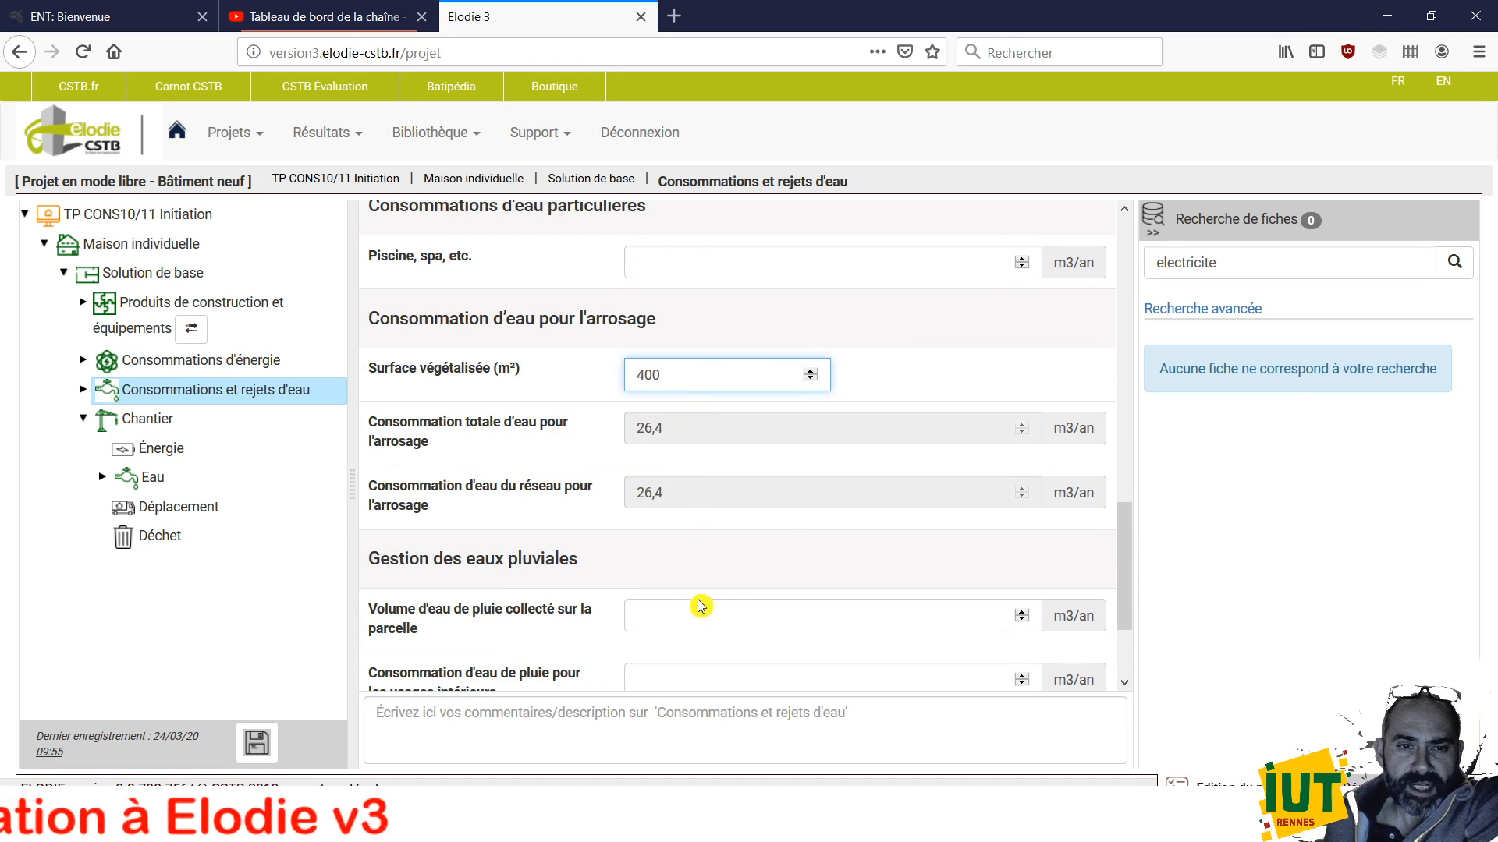
{"action": "scroll", "coordinate": [706, 602], "scroll_direction": "down", "scroll_amount": 2}
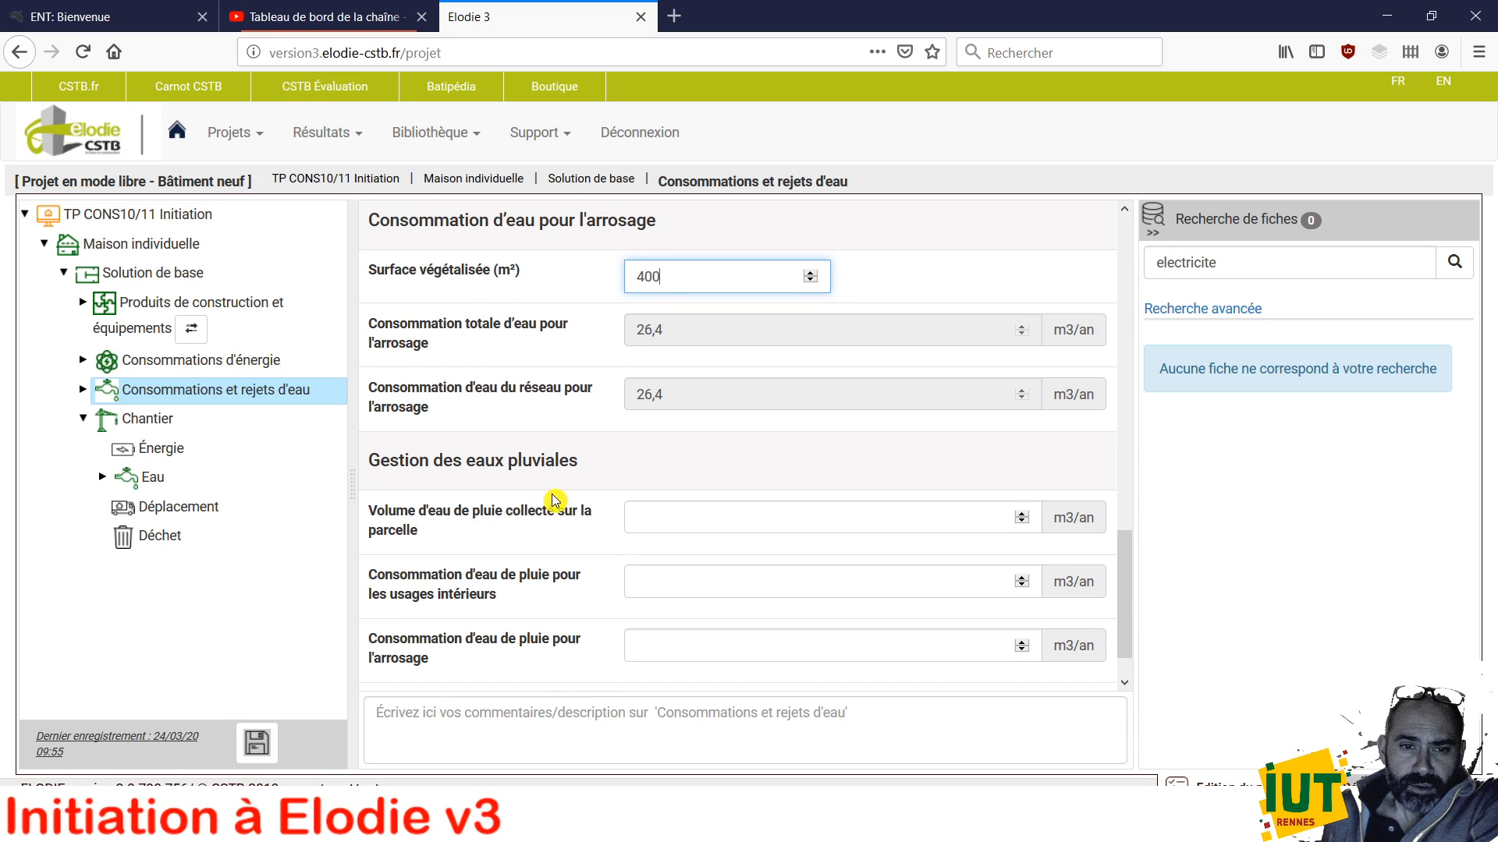
{"action": "scroll", "coordinate": [535, 594], "scroll_direction": "down", "scroll_amount": 1}
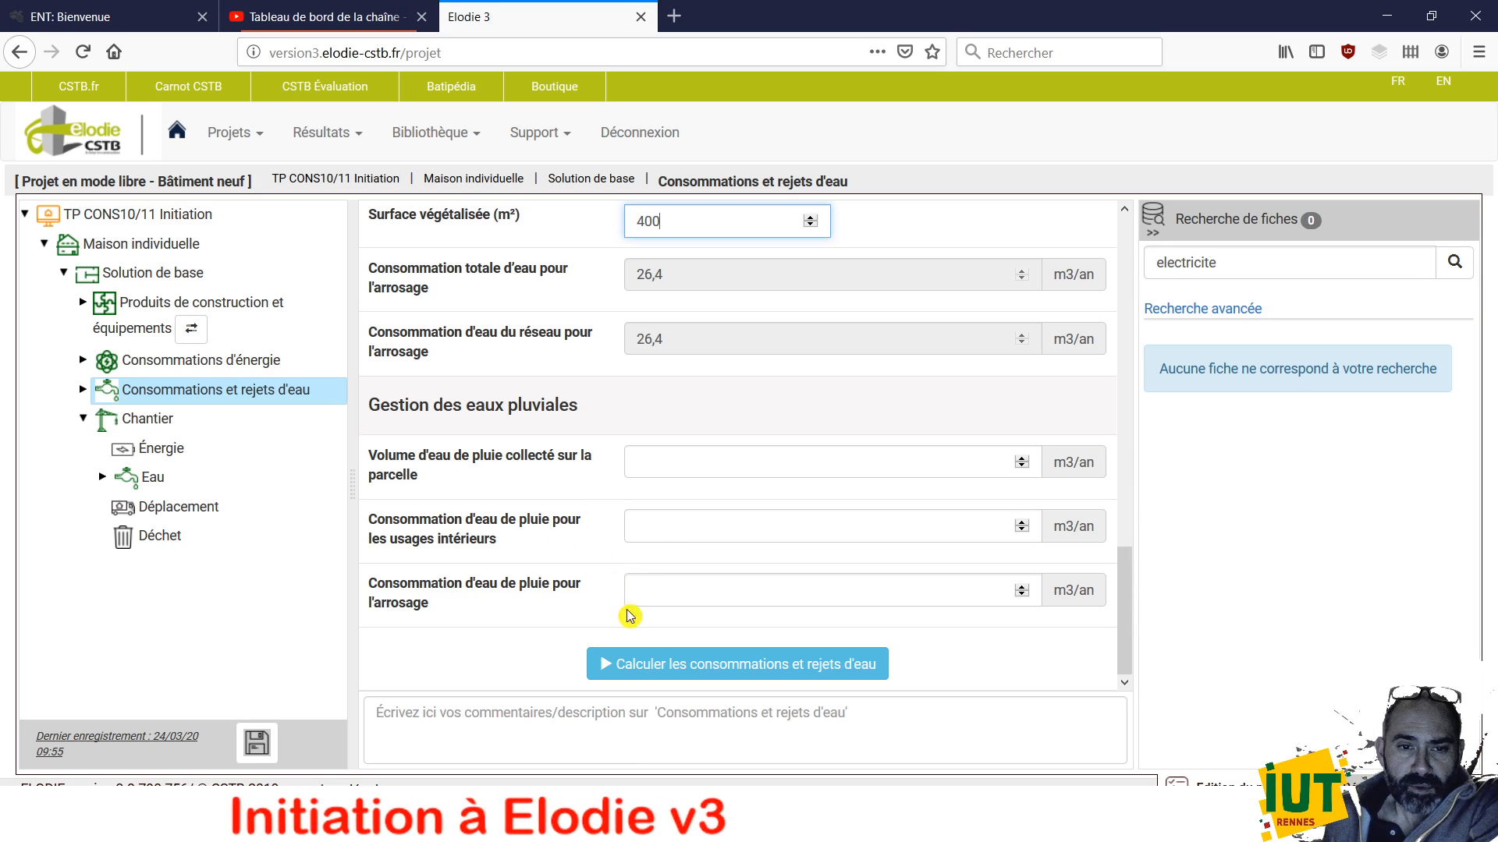
{"action": "left_click", "coordinate": [780, 669]}
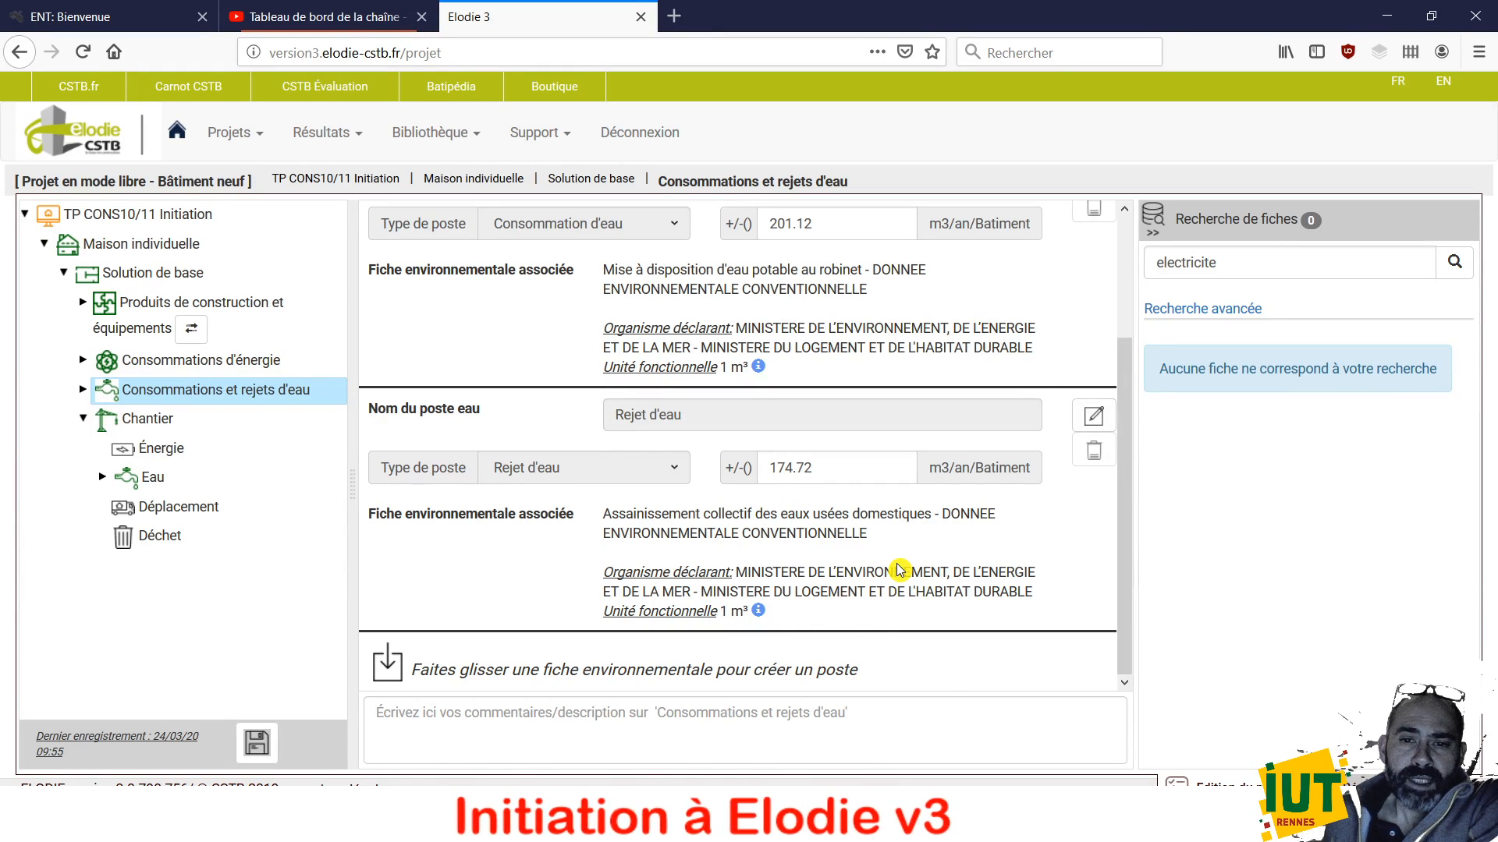
{"action": "scroll", "coordinate": [895, 565], "scroll_direction": "up", "scroll_amount": 1}
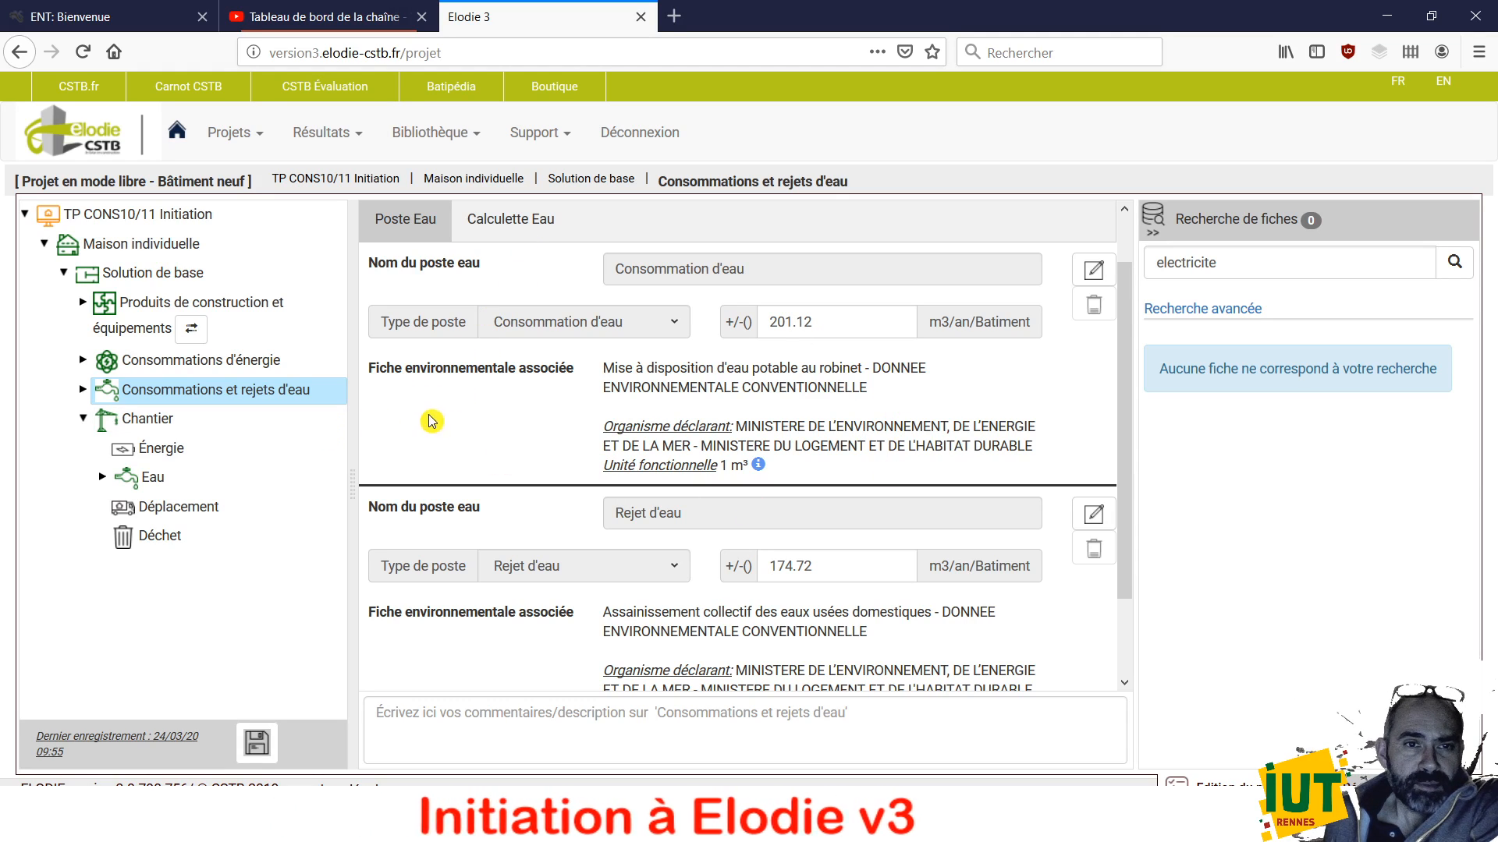
Open the Chantier item and consult section 4.5, Hypothèses sur la phase chantier, in 2020_ACV Elodie3.pdf
{"action": "left_click", "coordinate": [170, 421]}
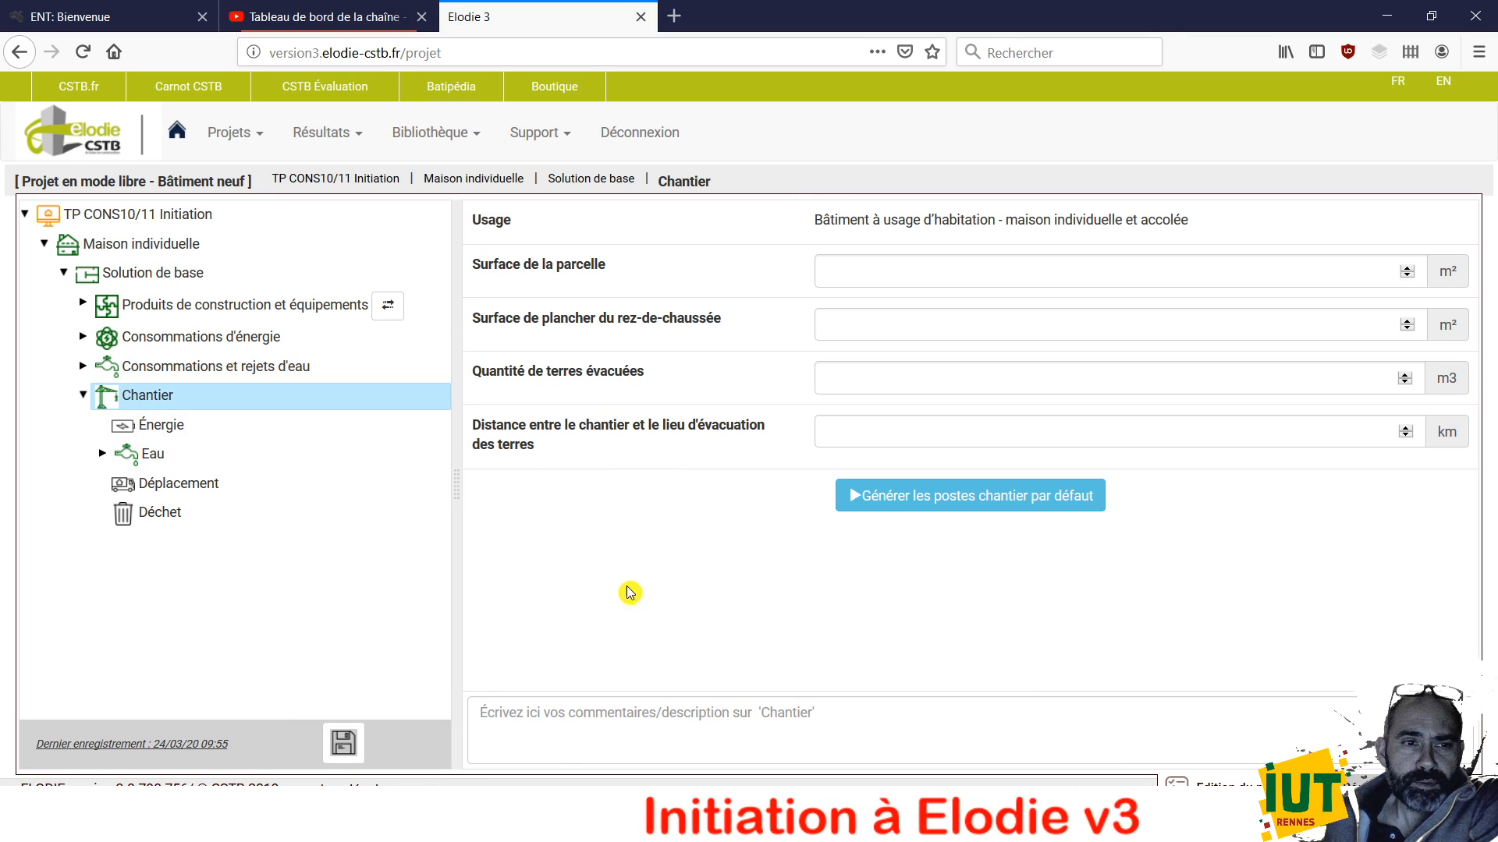
{"action": "key", "text": "alt+Tab"}
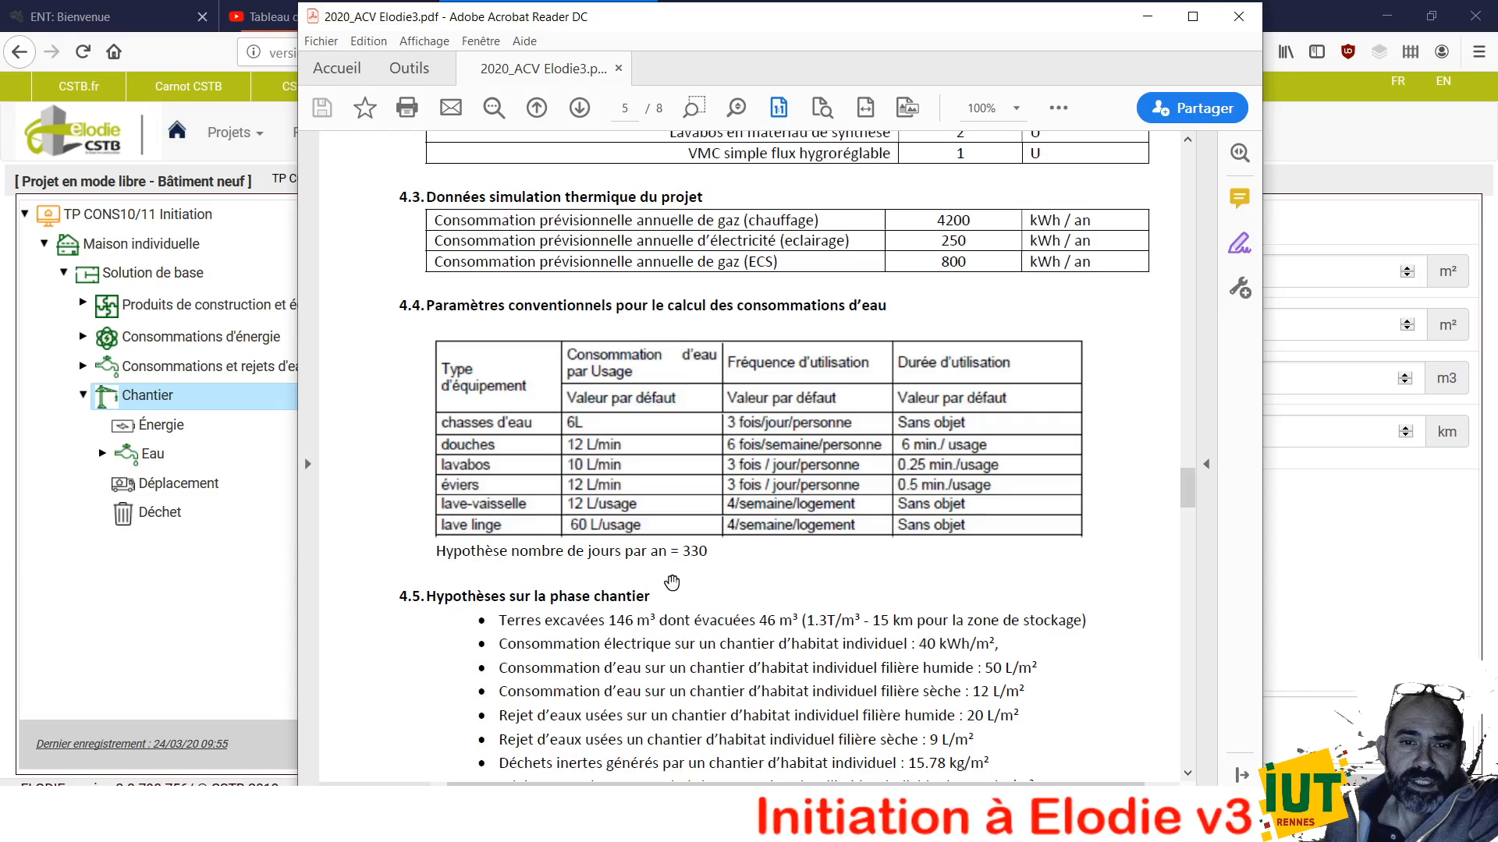
{"action": "scroll", "coordinate": [926, 669], "scroll_direction": "down", "scroll_amount": 1}
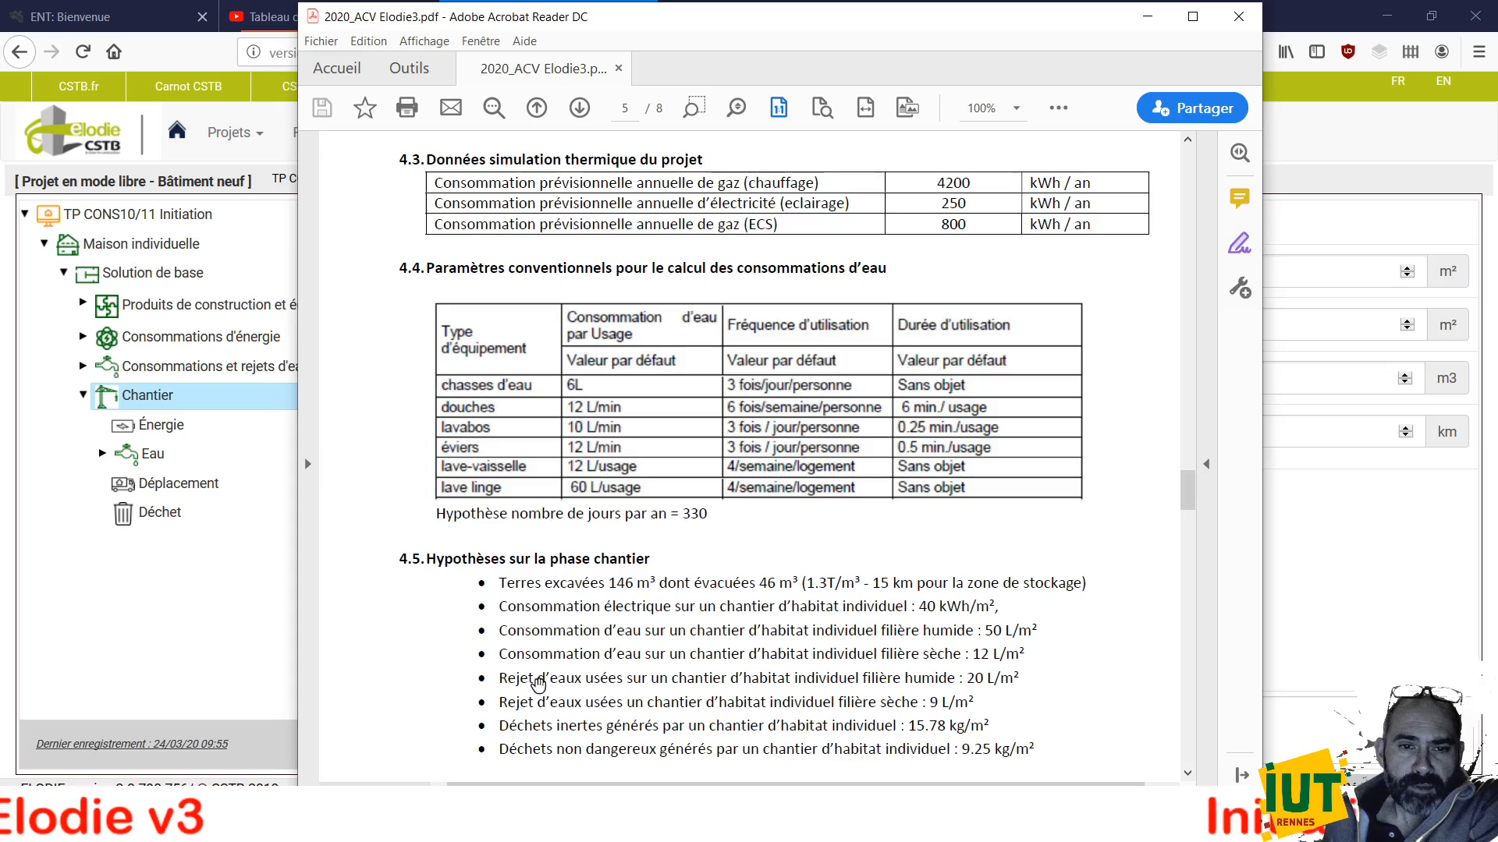
{"action": "left_click", "coordinate": [238, 622]}
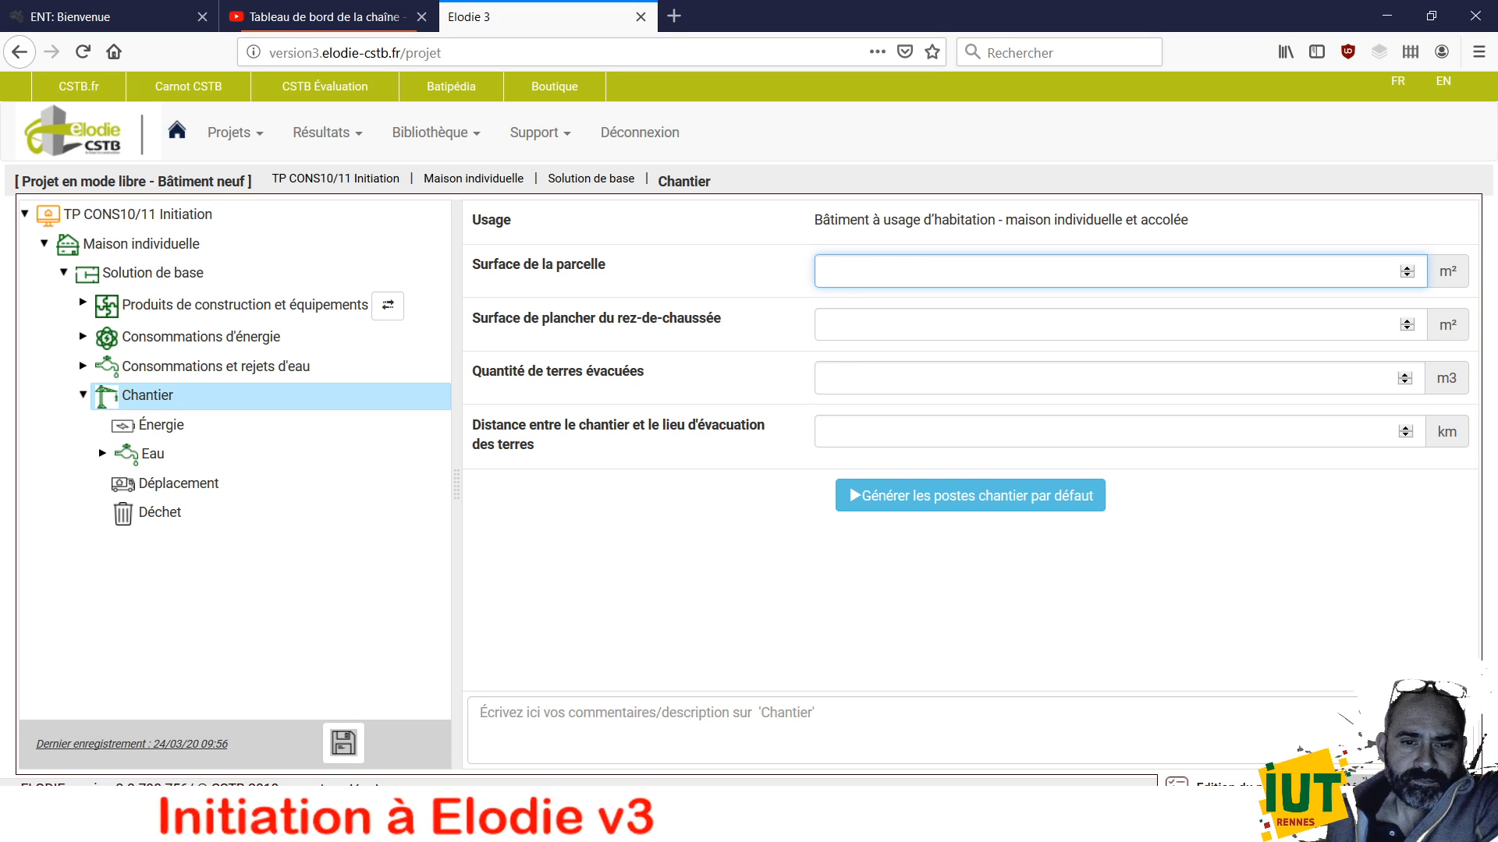
Set Surface de la parcelle to 550 m² and the distance to the earth disposal site to 15 km, and generate the default site entries
{"action": "key", "text": "alt+Tab"}
{"action": "scroll", "coordinate": [692, 500], "scroll_direction": "up", "scroll_amount": 3}
{"action": "scroll", "coordinate": [693, 501], "scroll_direction": "up", "scroll_amount": 20}
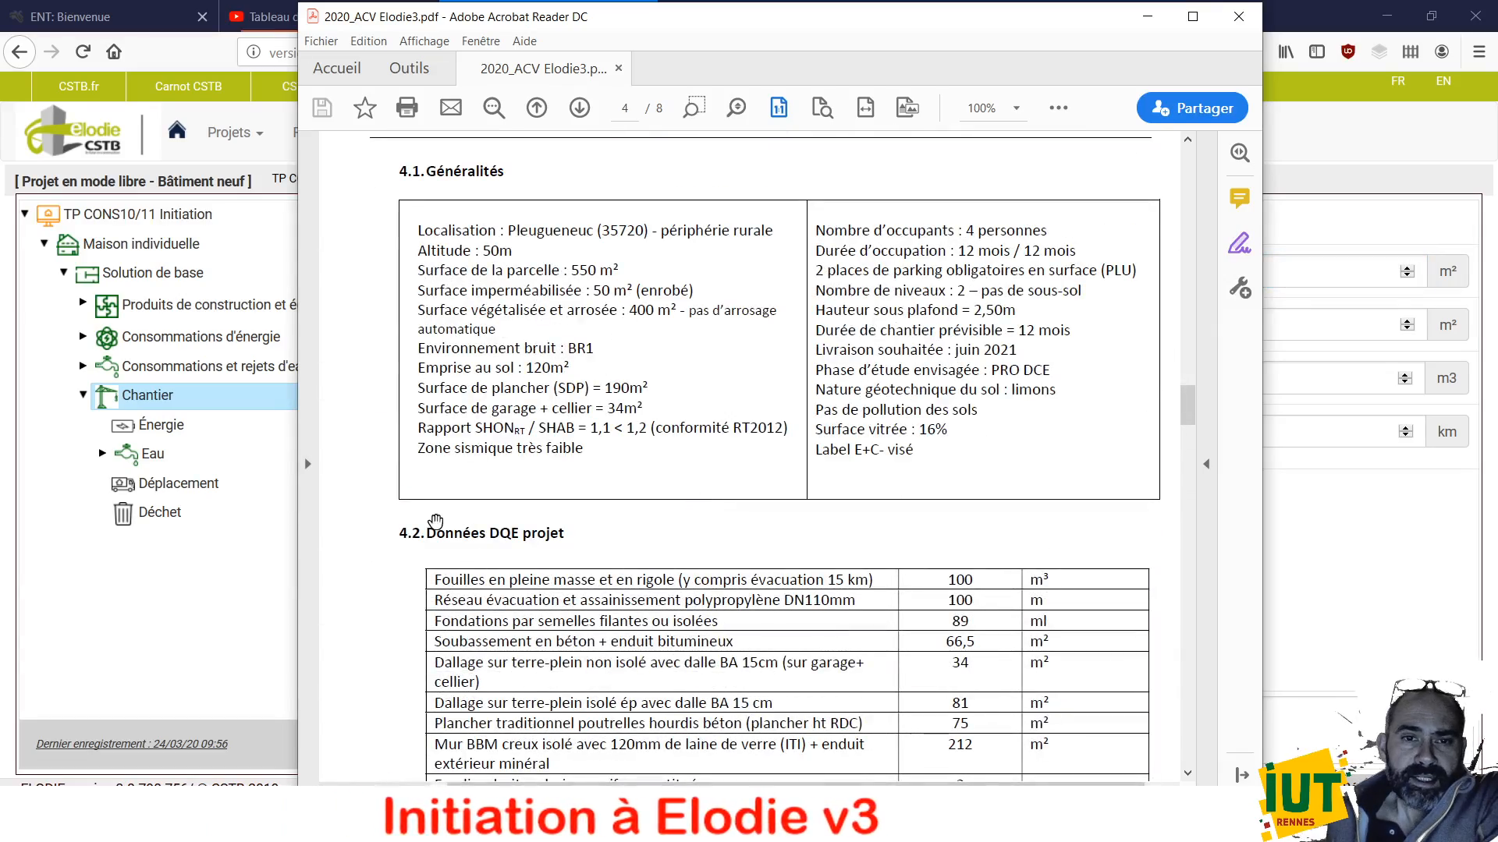
{"action": "key", "text": "alt+Tab"}
{"action": "left_click", "coordinate": [866, 269]}
{"action": "type", "text": "550"}
{"action": "left_click", "coordinate": [863, 320]}
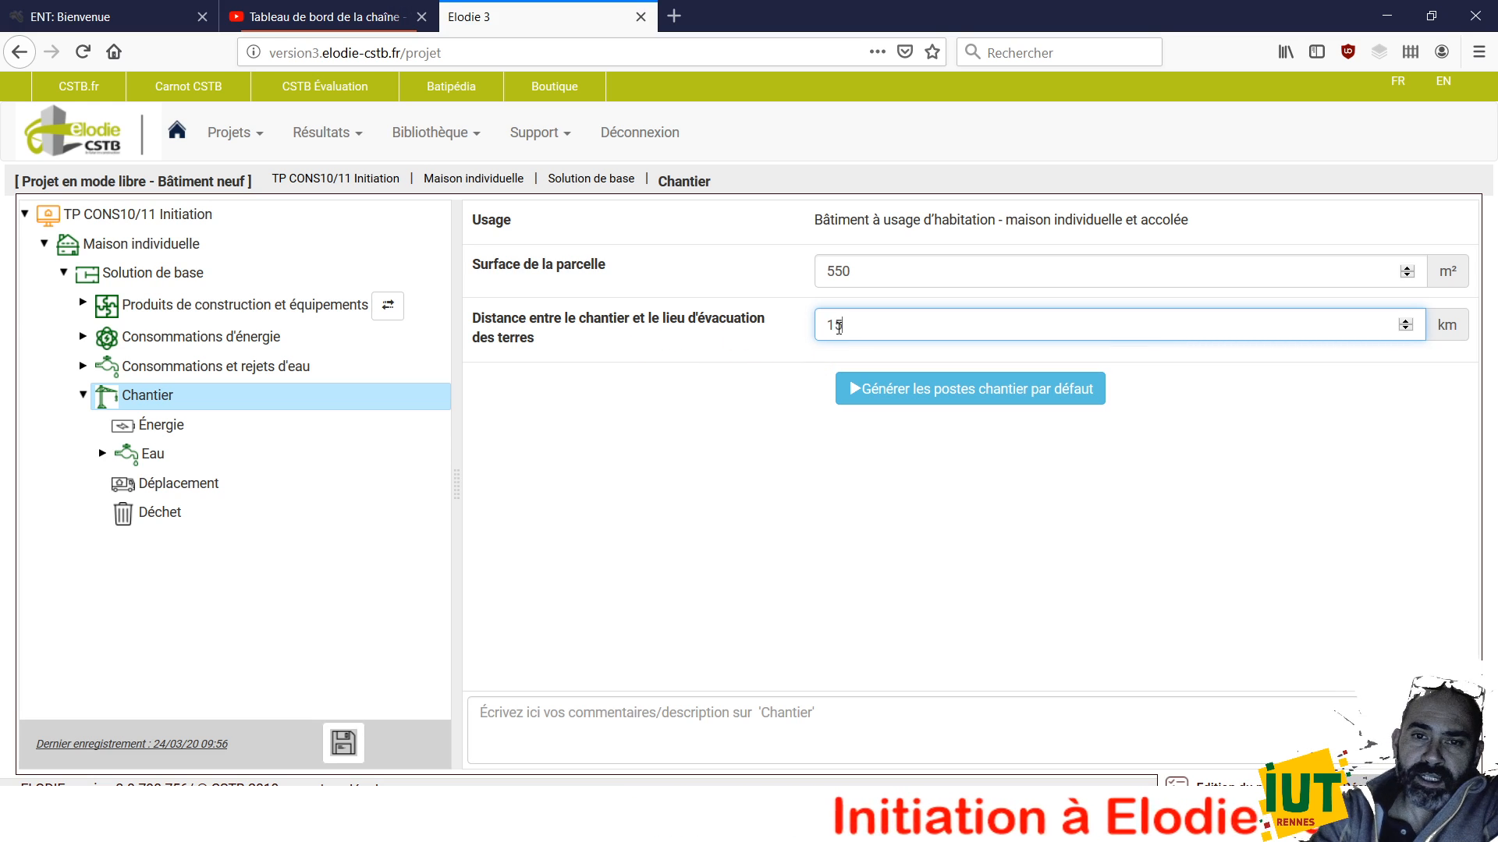
{"action": "left_click", "coordinate": [950, 388]}
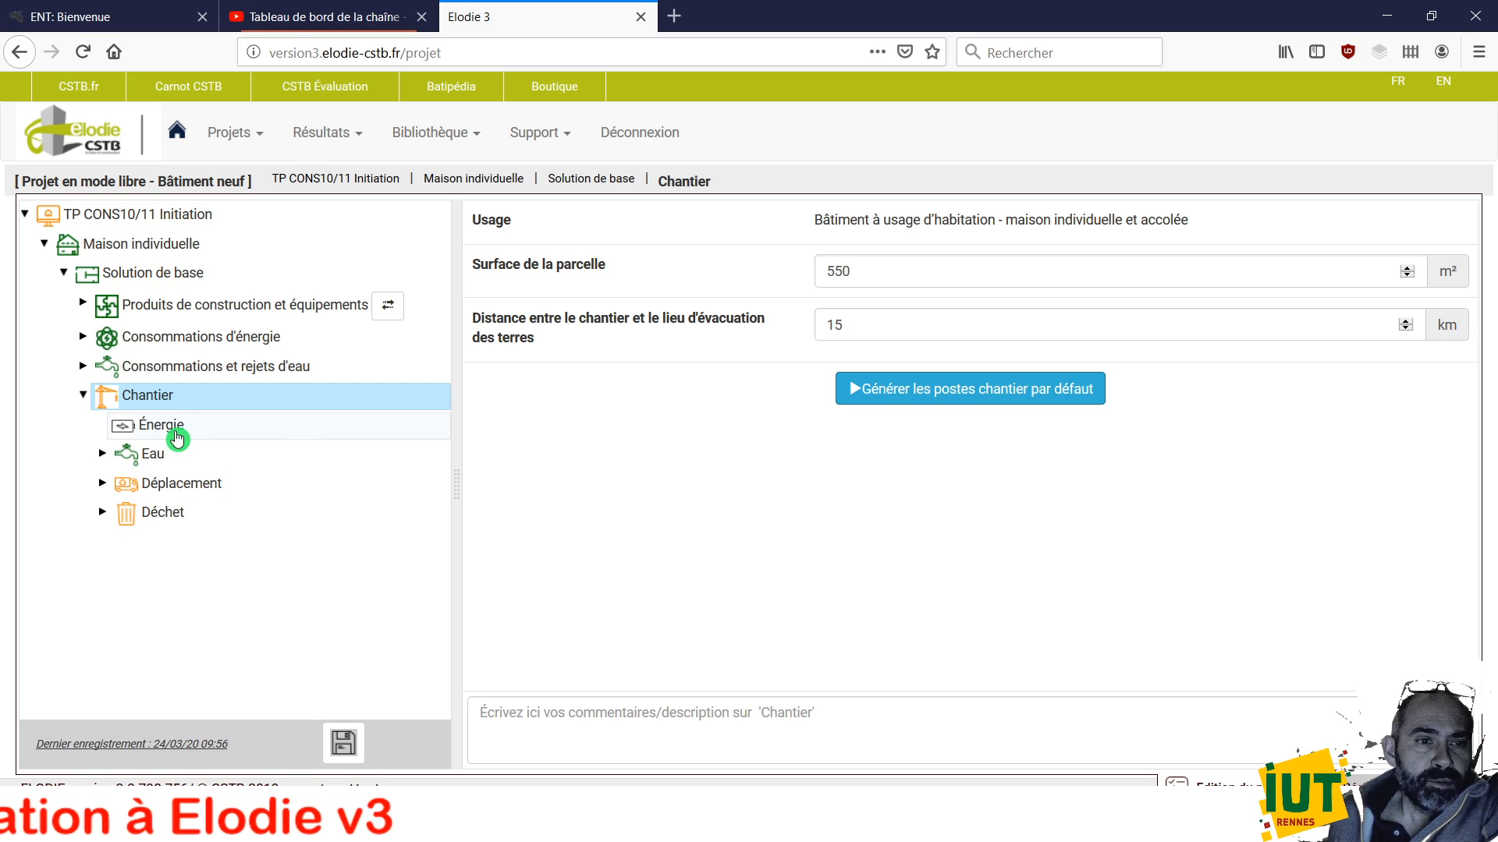
In Déplacement, set the quantity for transporting earth by dump truck to 906.75 t.km, based on the PDF's site-phase assumptions
{"action": "left_click", "coordinate": [250, 426]}
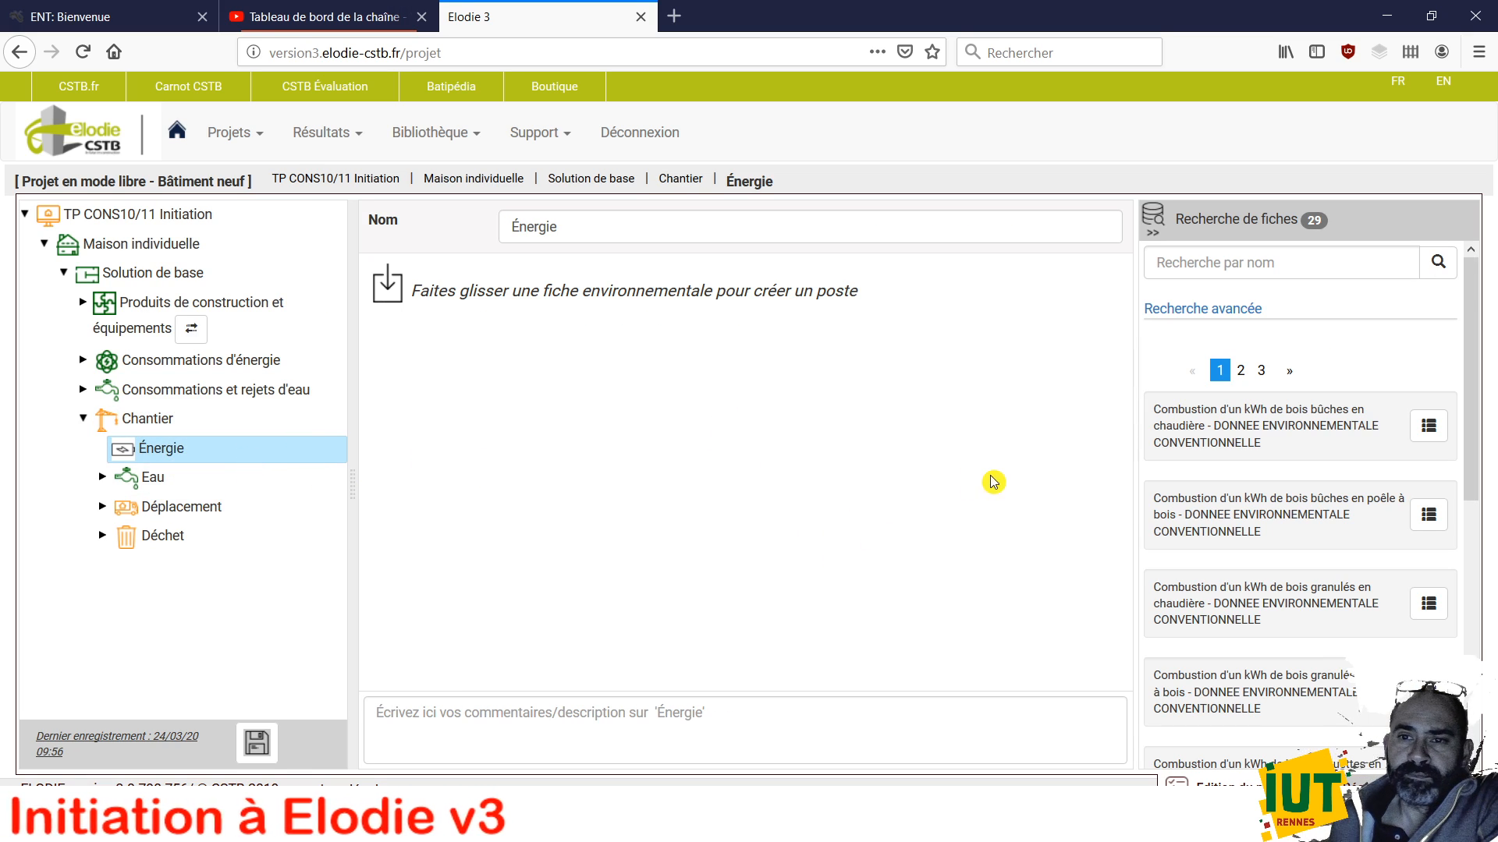
{"action": "left_click", "coordinate": [226, 518]}
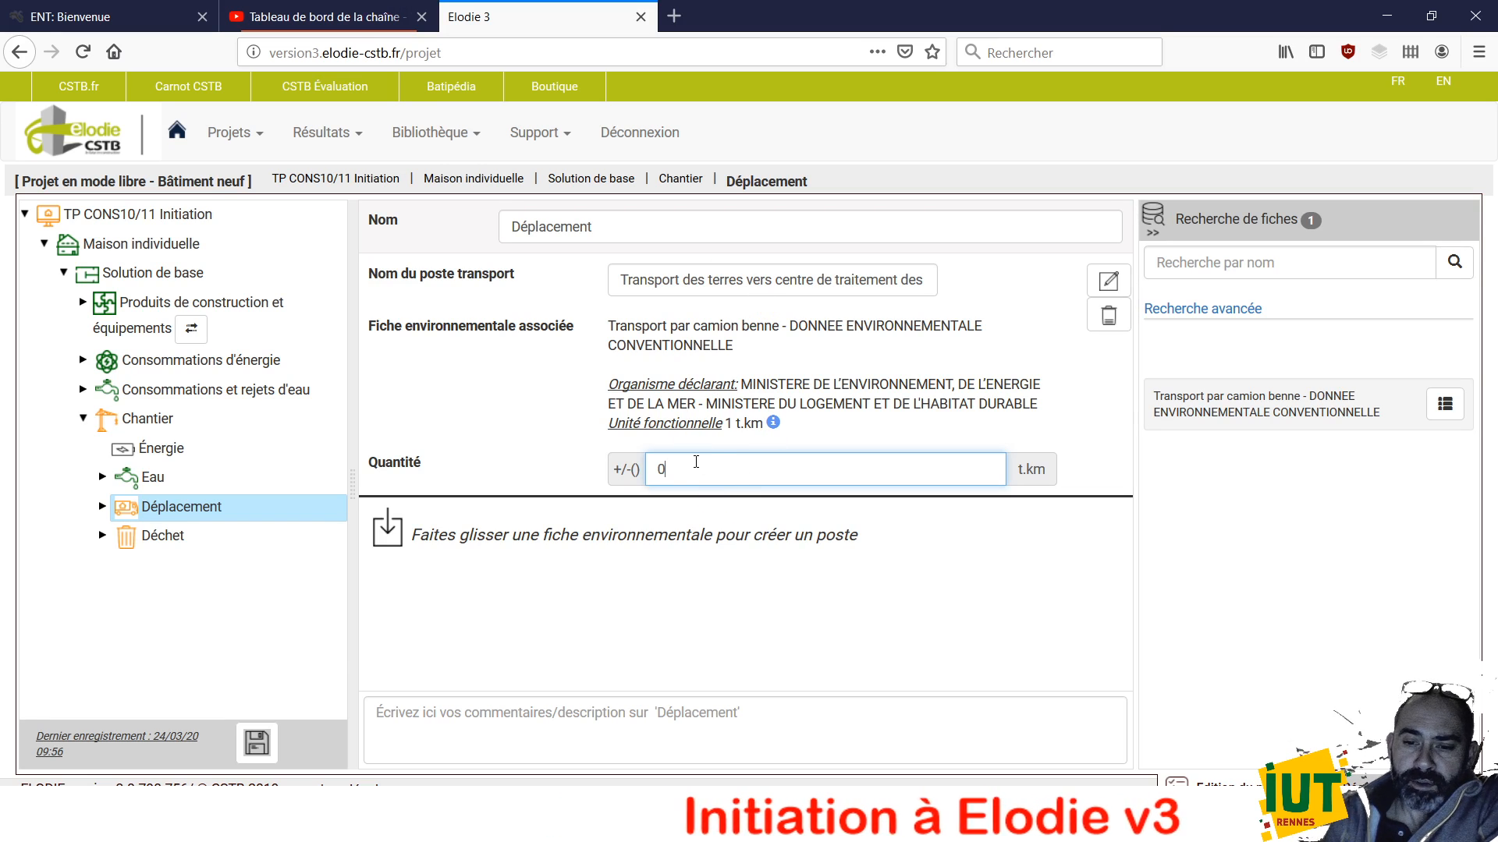
{"action": "key", "text": "BackSpace"}
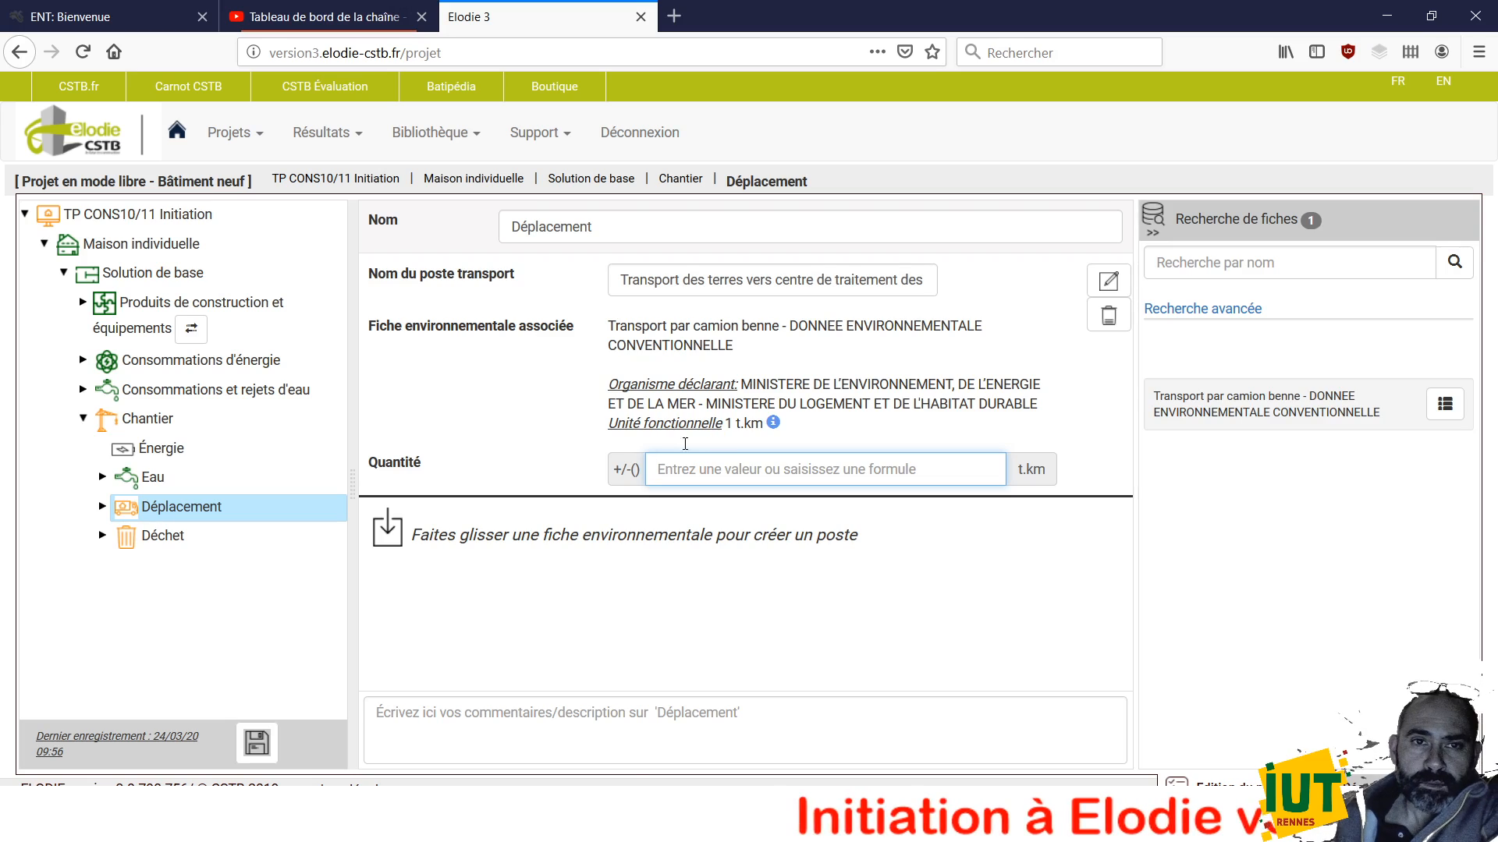
{"action": "key", "text": "alt+Tab"}
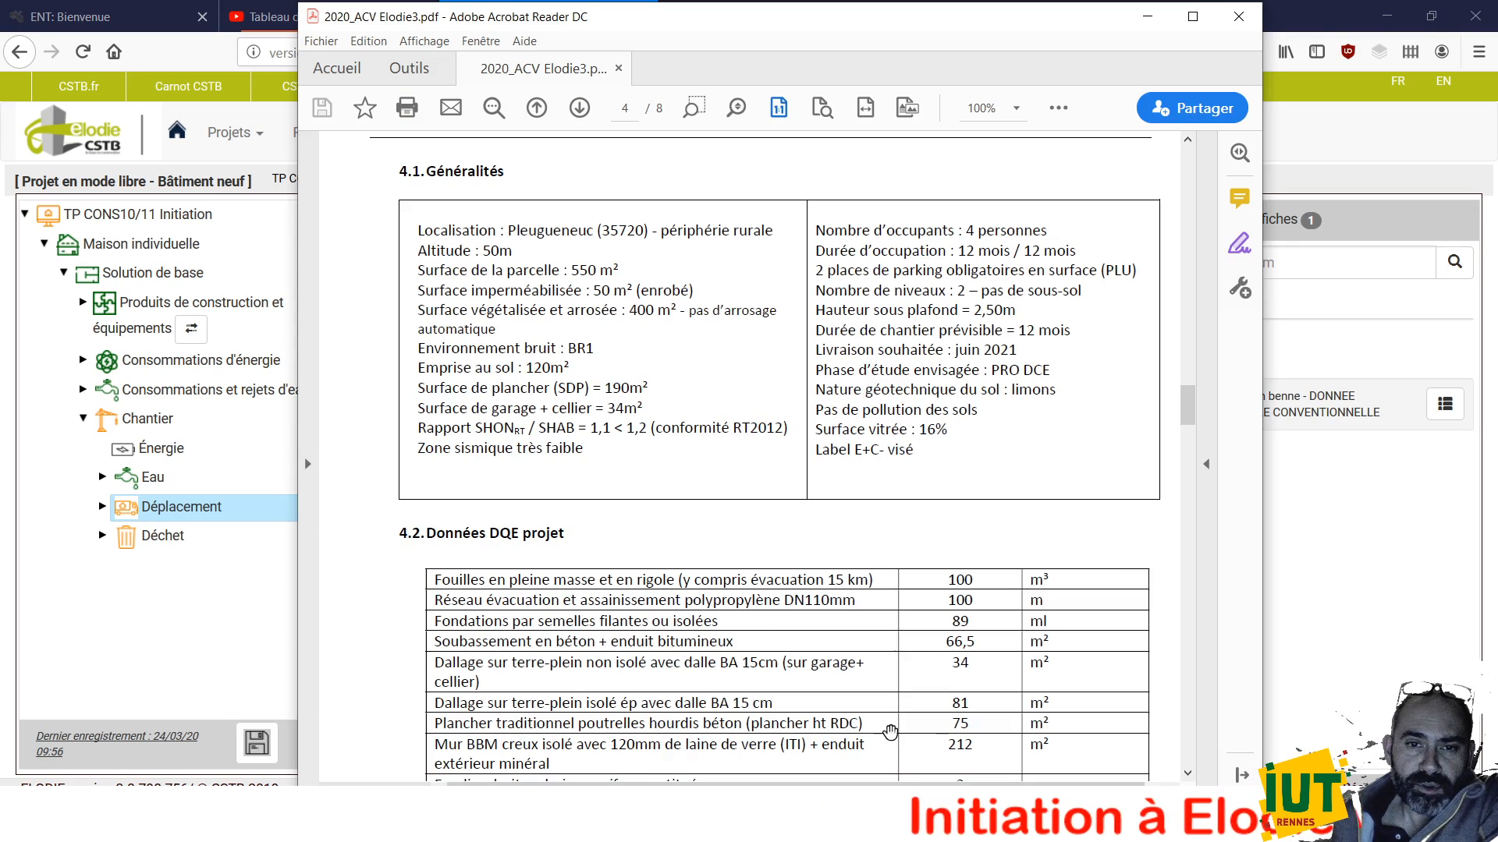
{"action": "scroll", "coordinate": [967, 639], "scroll_direction": "up", "scroll_amount": 4}
{"action": "scroll", "coordinate": [936, 546], "scroll_direction": "down", "scroll_amount": 8}
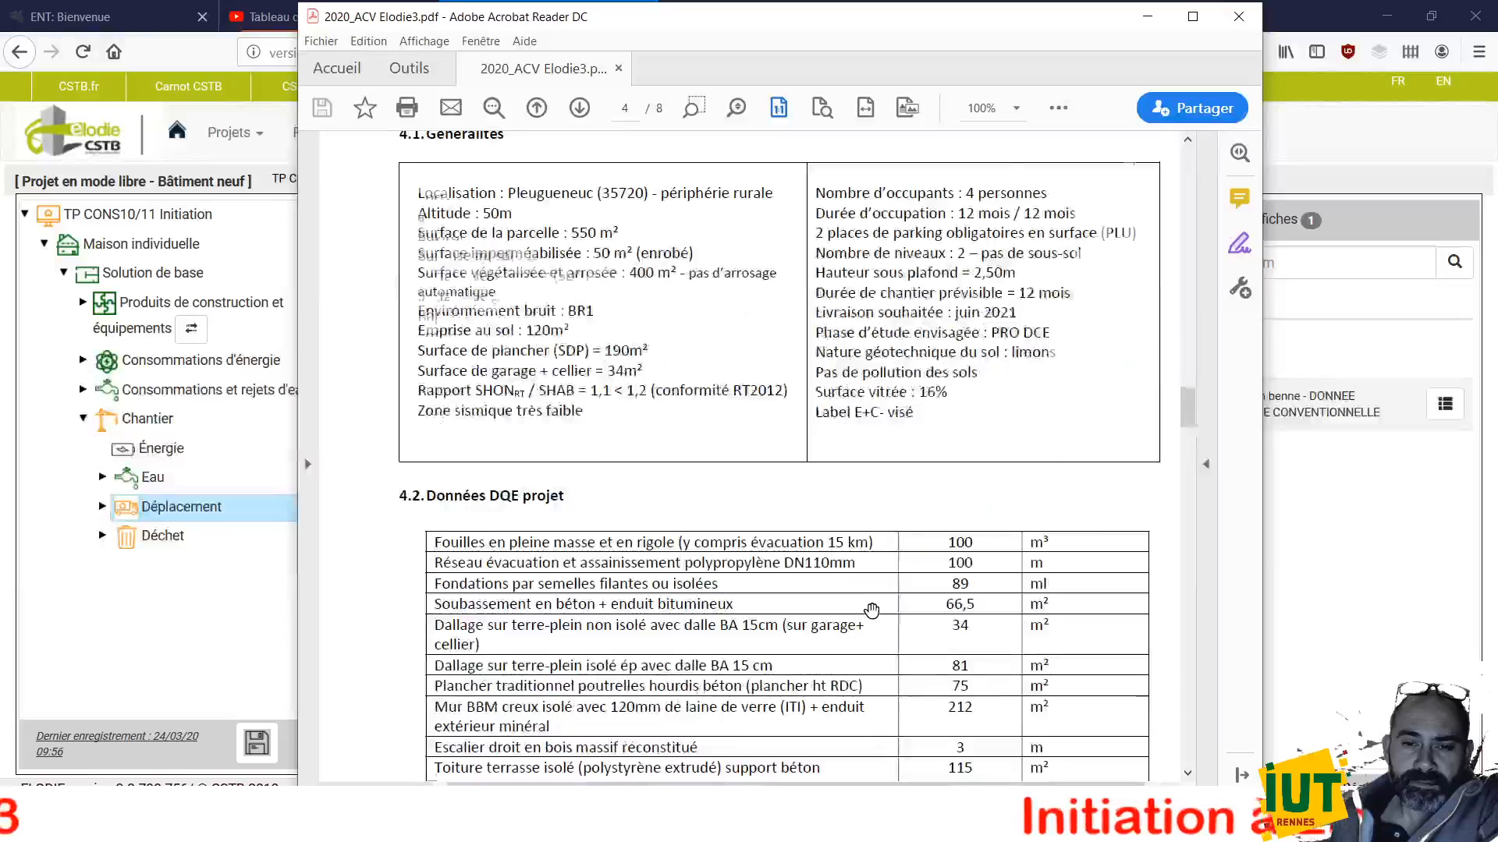
{"action": "scroll", "coordinate": [870, 608], "scroll_direction": "down", "scroll_amount": 3}
{"action": "scroll", "coordinate": [850, 627], "scroll_direction": "up", "scroll_amount": 8}
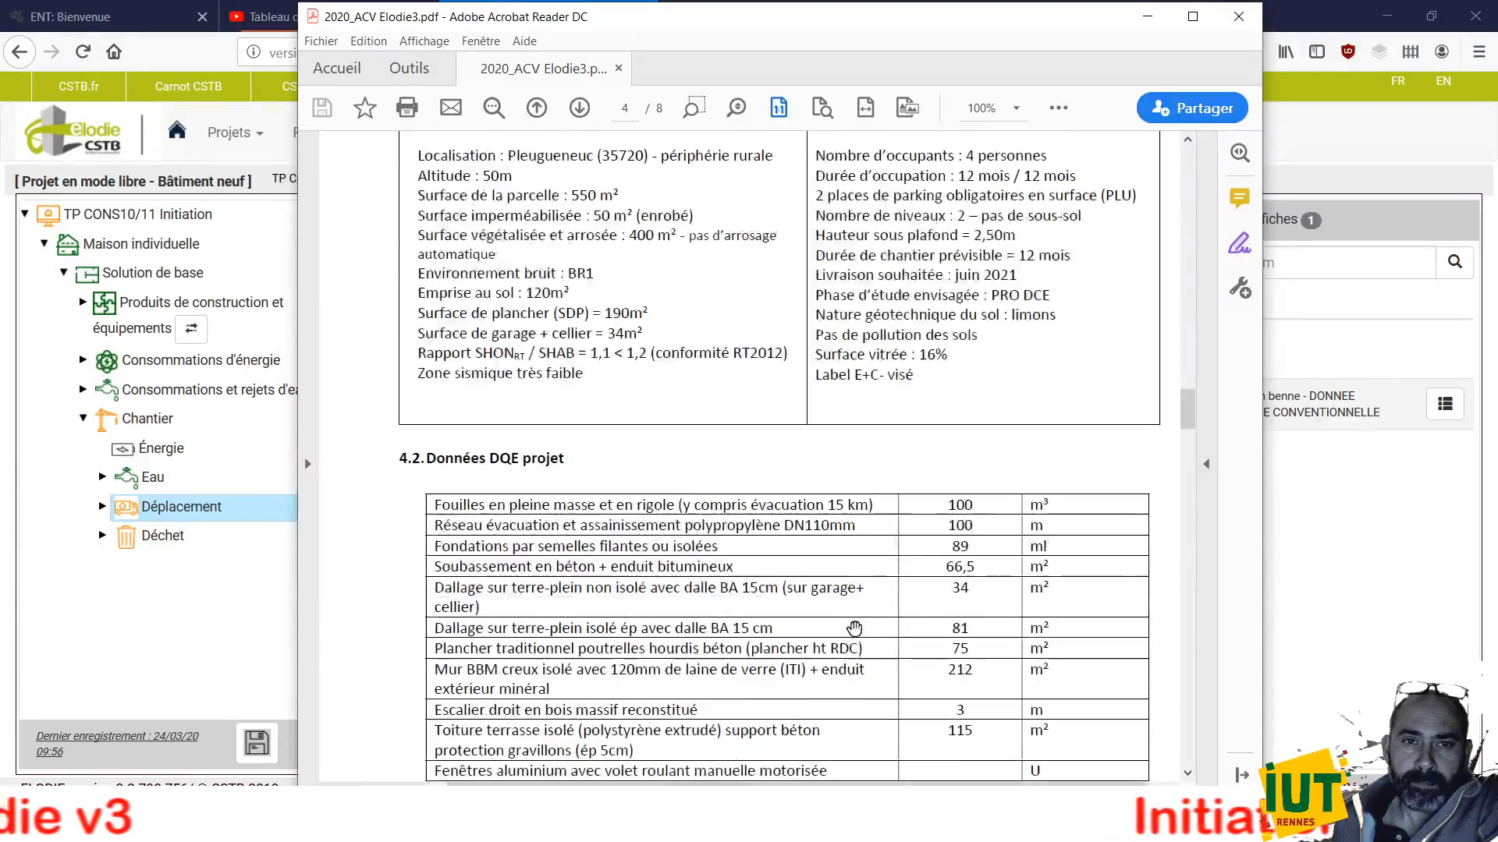
{"action": "scroll", "coordinate": [846, 634], "scroll_direction": "up", "scroll_amount": 1}
{"action": "scroll", "coordinate": [835, 617], "scroll_direction": "down", "scroll_amount": 12}
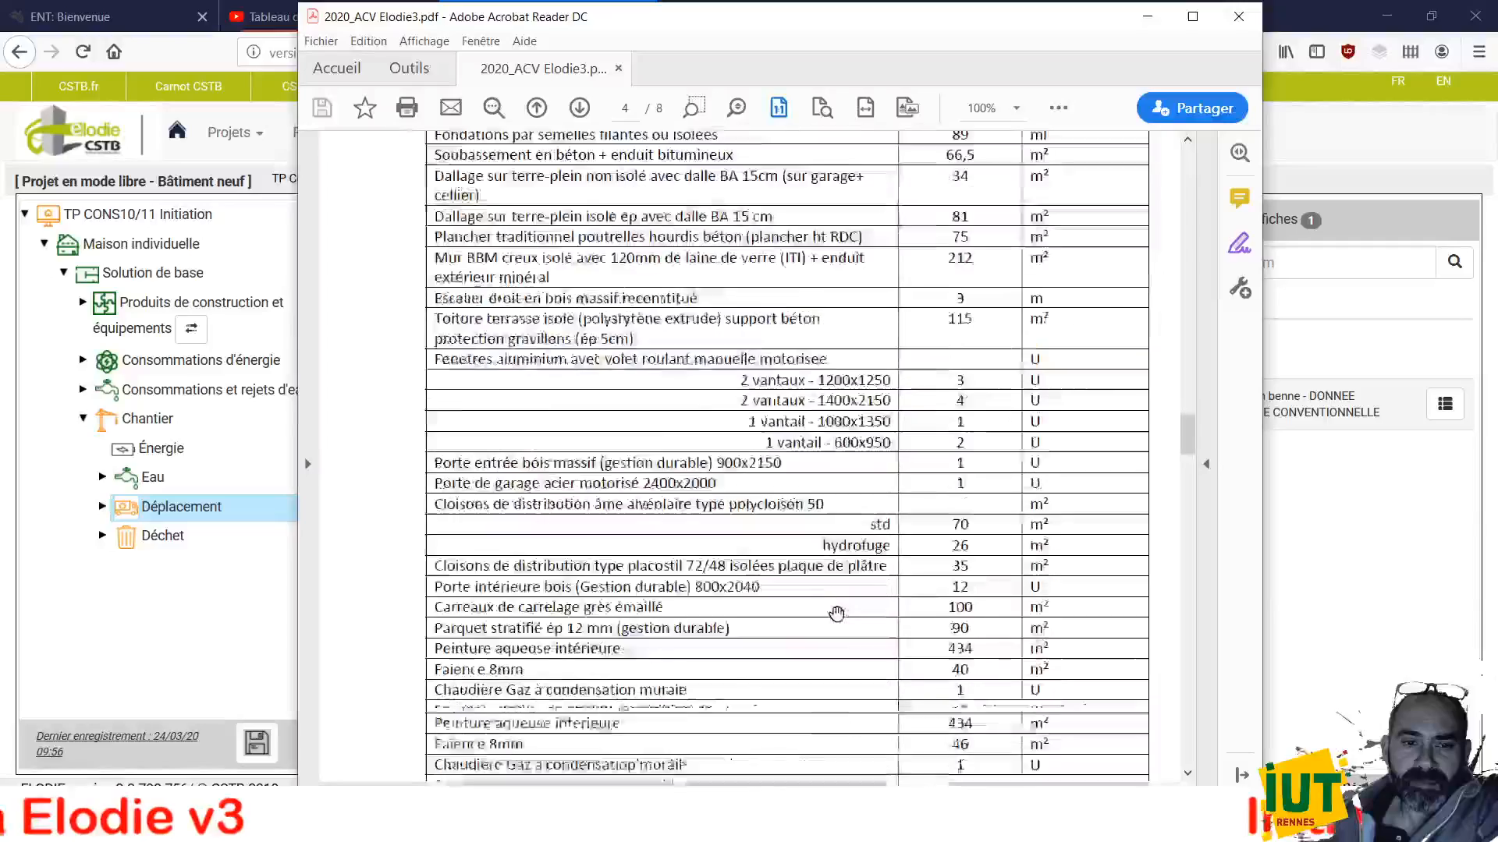
{"action": "scroll", "coordinate": [830, 608], "scroll_direction": "down", "scroll_amount": 10}
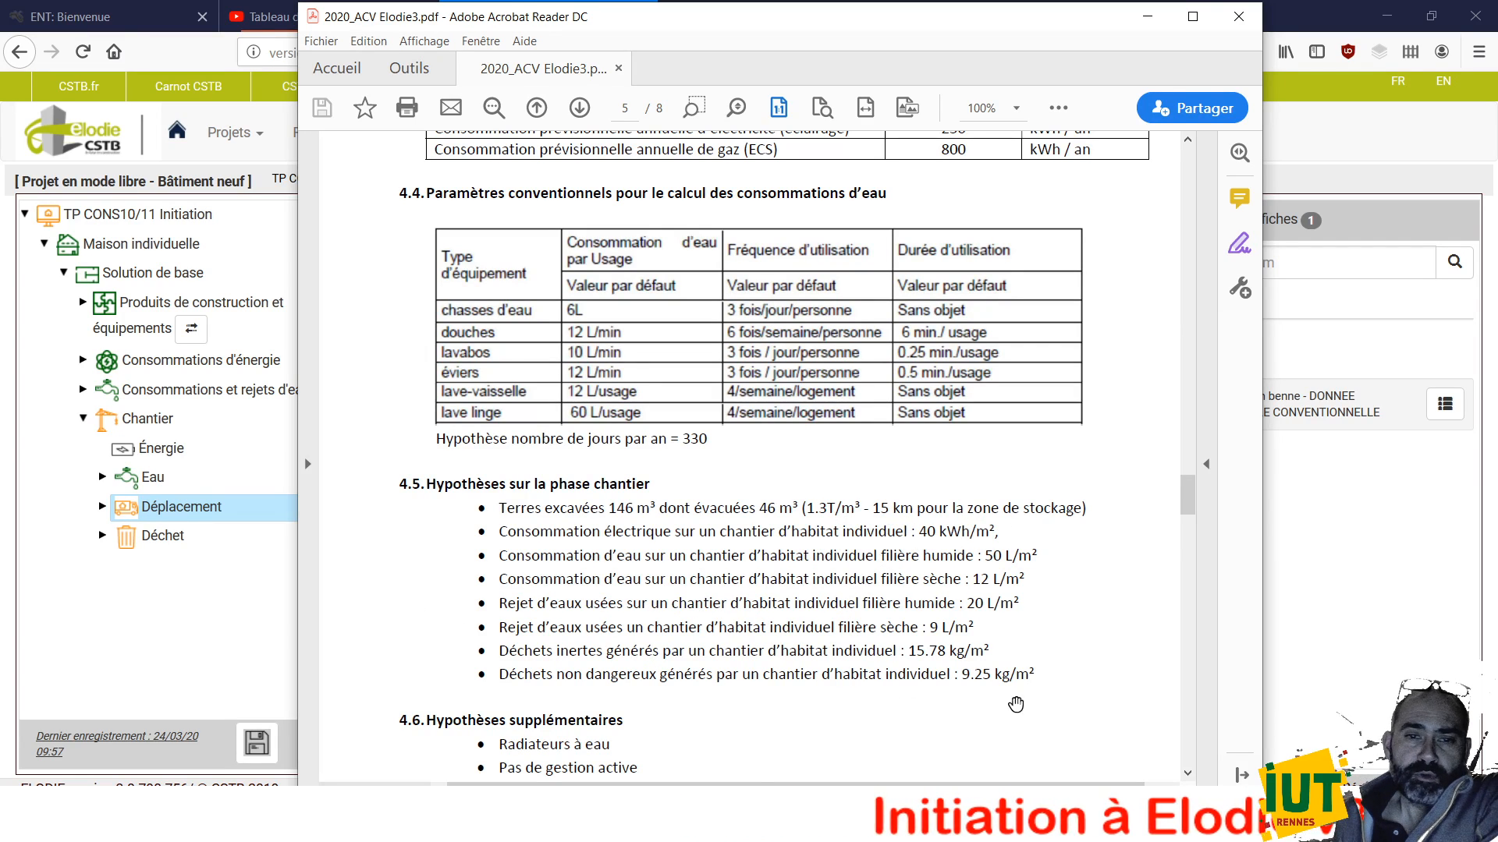
{"action": "left_click", "coordinate": [178, 645]}
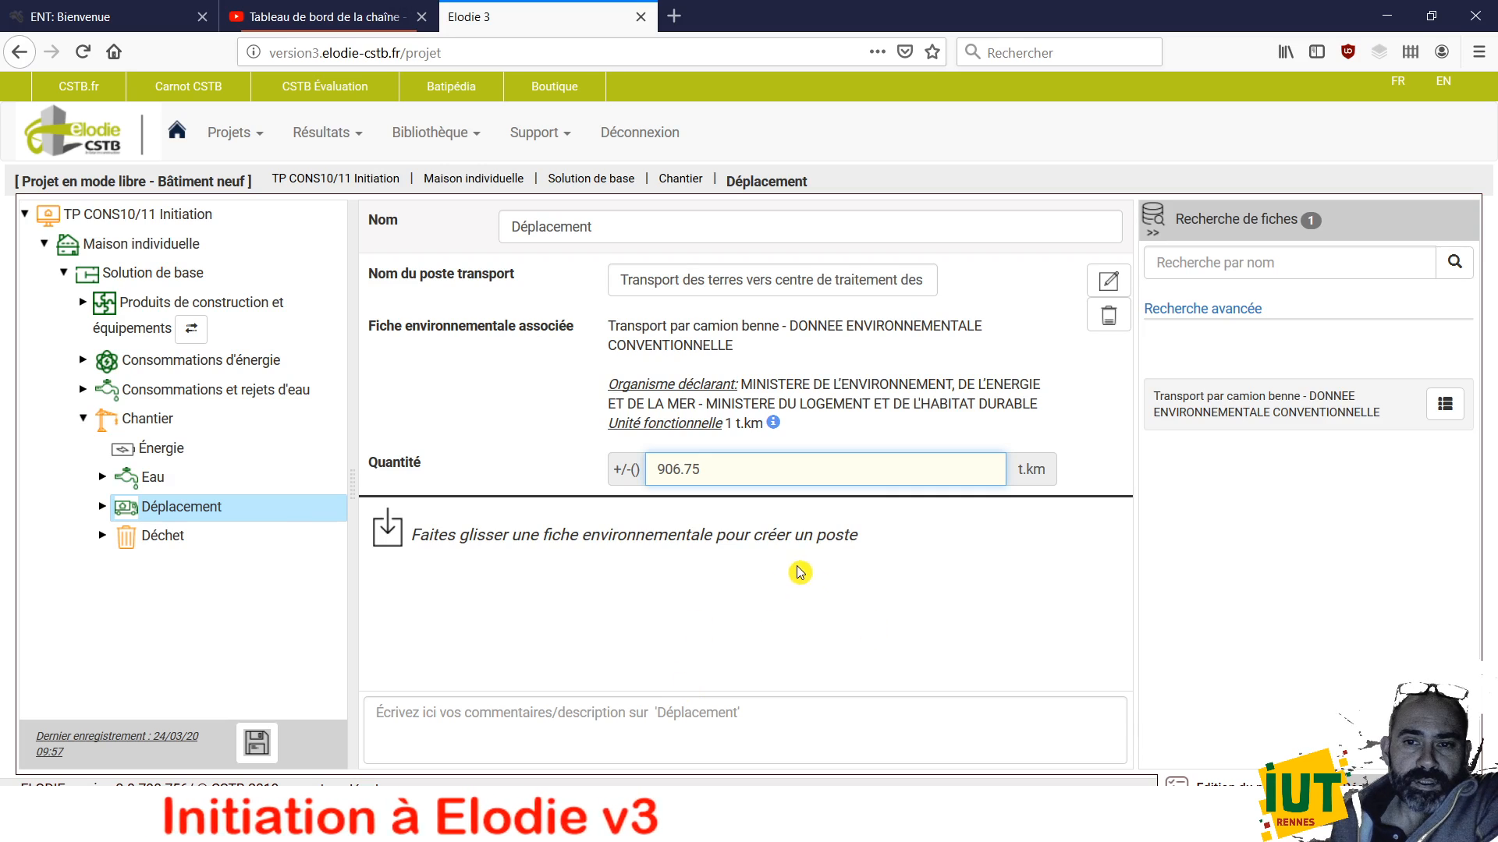
In Déchet, add a waste entry from the sheet Traitement des déchets non dangereux par enfouissement
{"action": "left_click", "coordinate": [191, 538]}
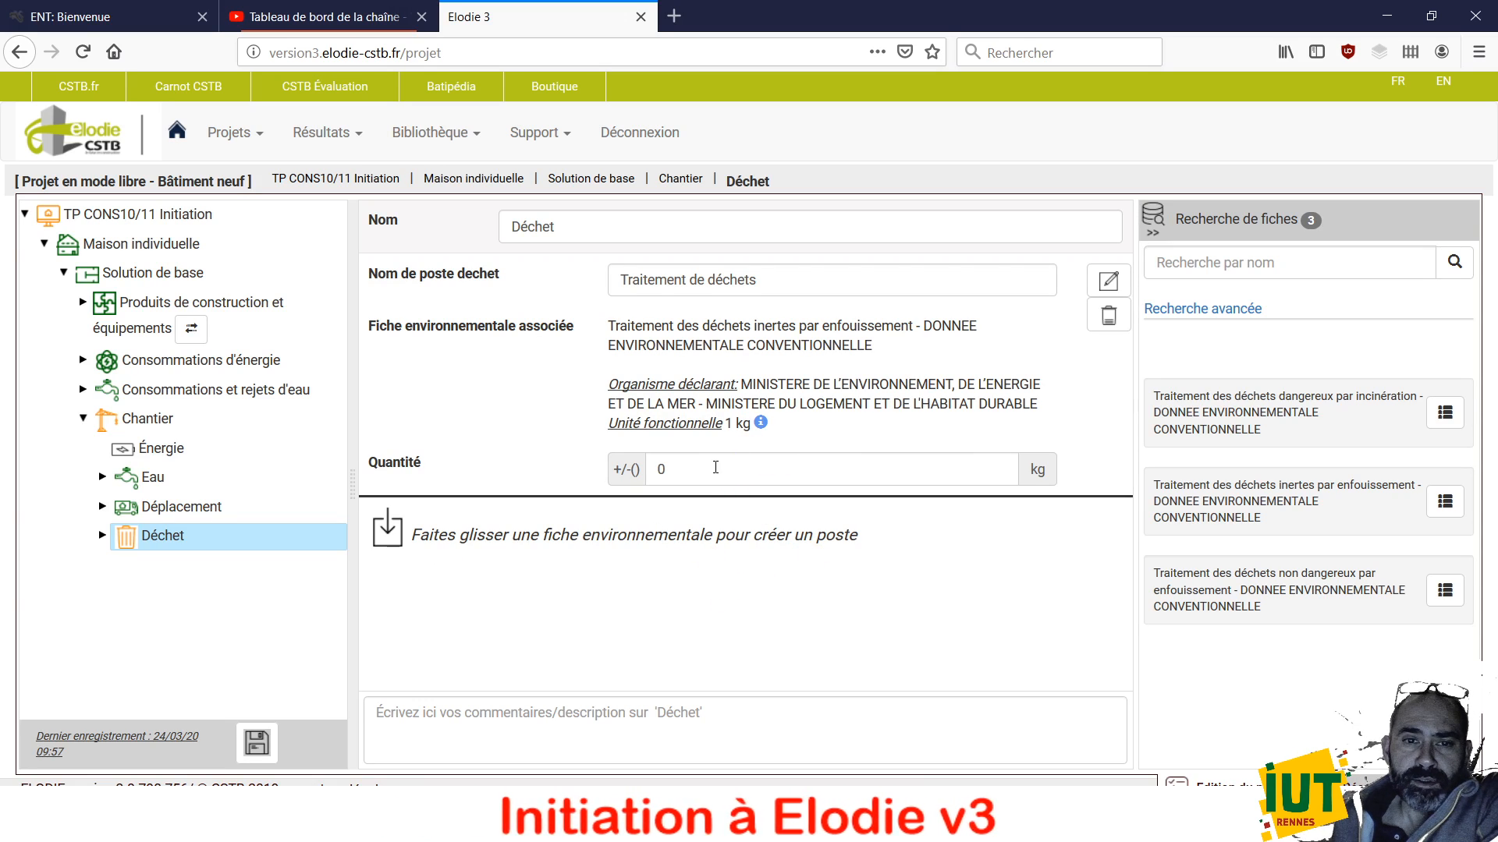
{"action": "left_click", "coordinate": [724, 466]}
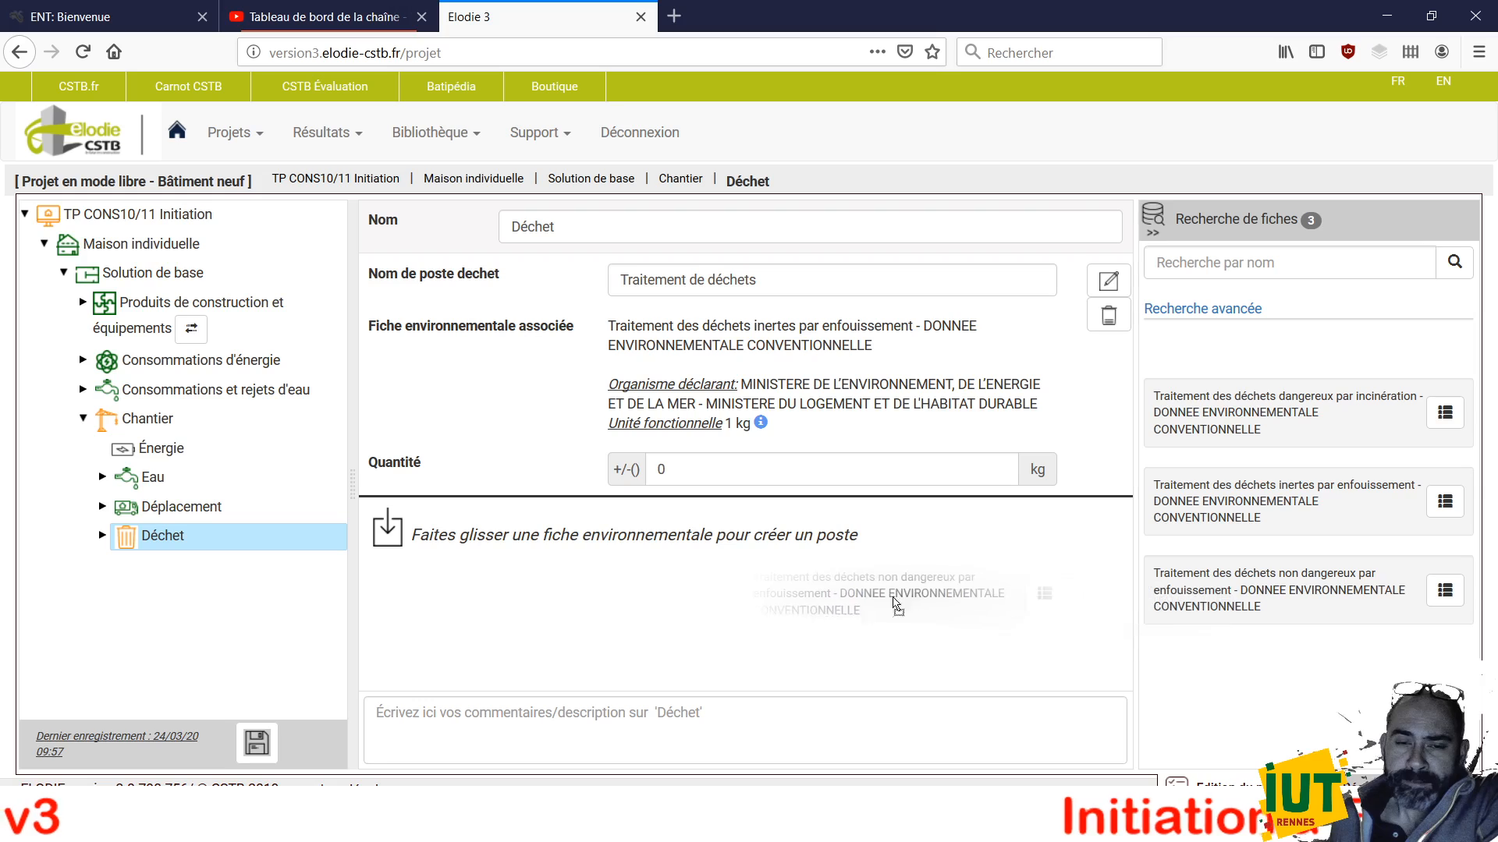
{"action": "left_click_drag", "start_coordinate": [821, 605], "coordinate": [827, 610]}
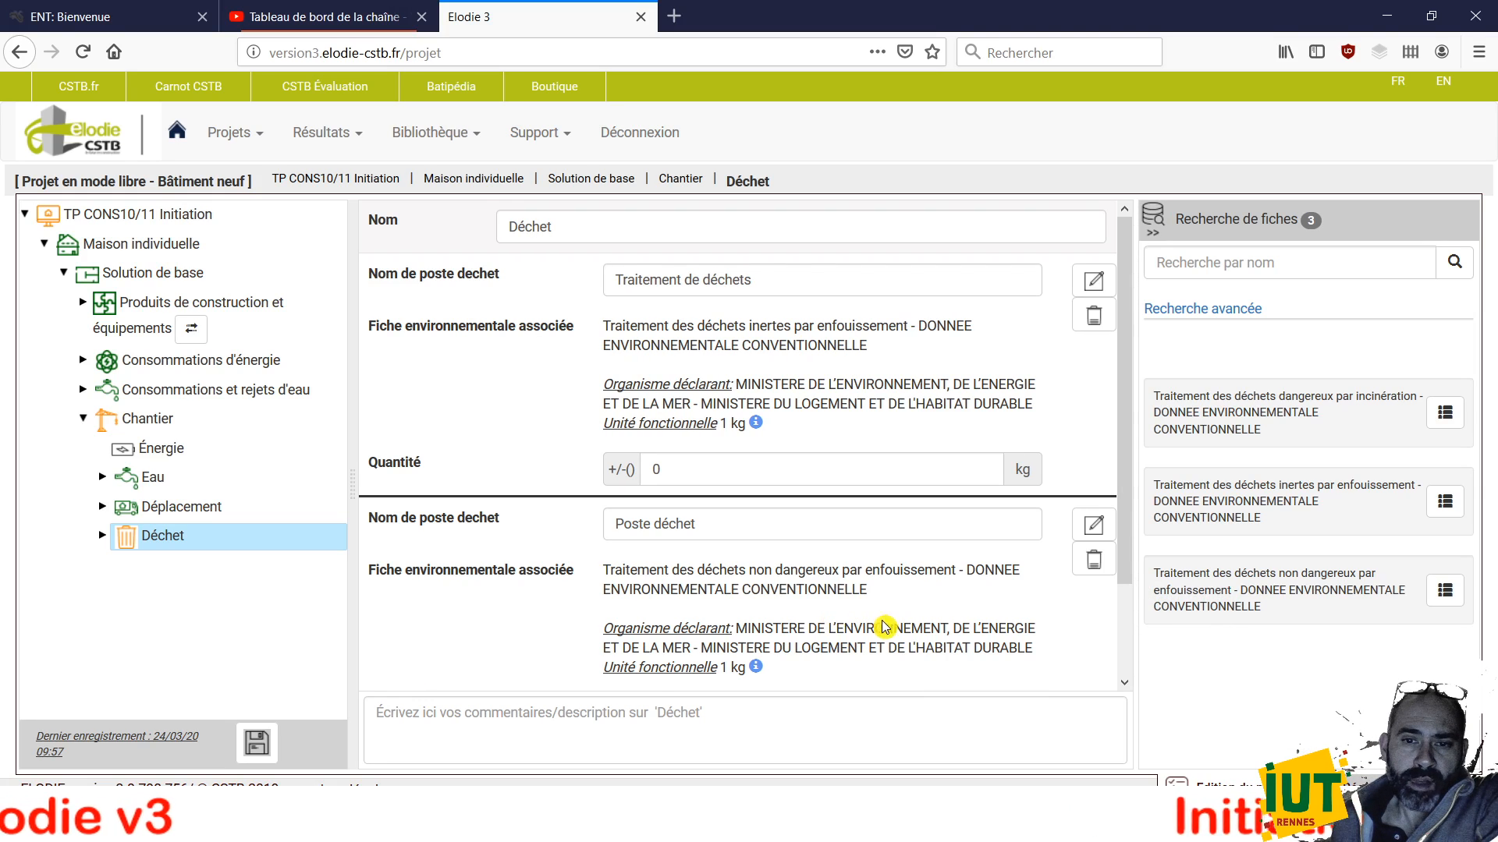
Look up the house's floor area and the inert and non-hazardous site waste ratios per m² in the PDF
{"action": "left_click", "coordinate": [554, 819]}
{"action": "scroll", "coordinate": [712, 680], "scroll_direction": "down", "scroll_amount": 1}
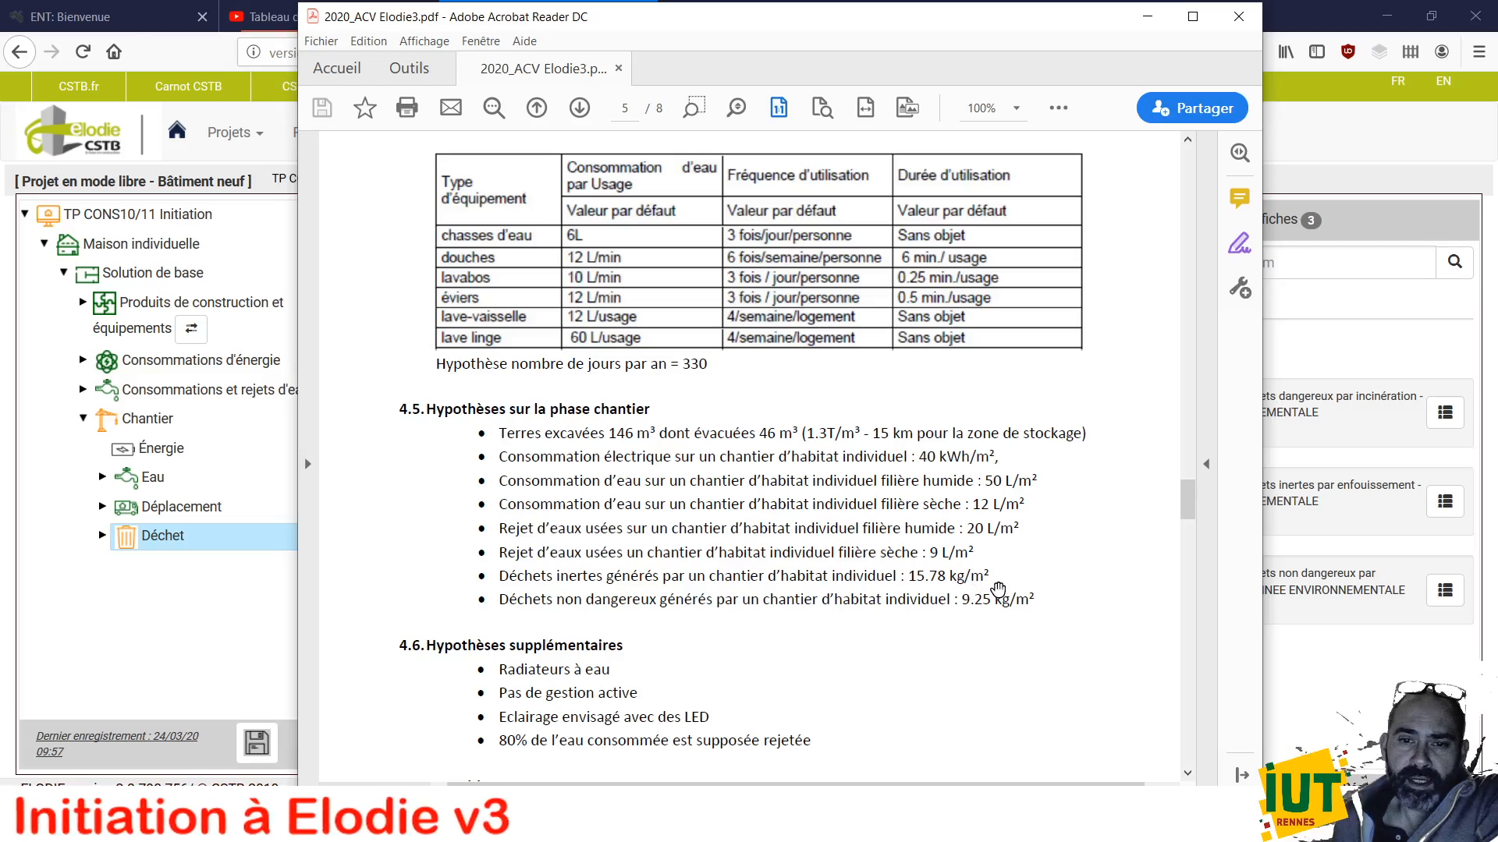
{"action": "scroll", "coordinate": [897, 684], "scroll_direction": "up", "scroll_amount": 3}
{"action": "scroll", "coordinate": [897, 684], "scroll_direction": "up", "scroll_amount": 20}
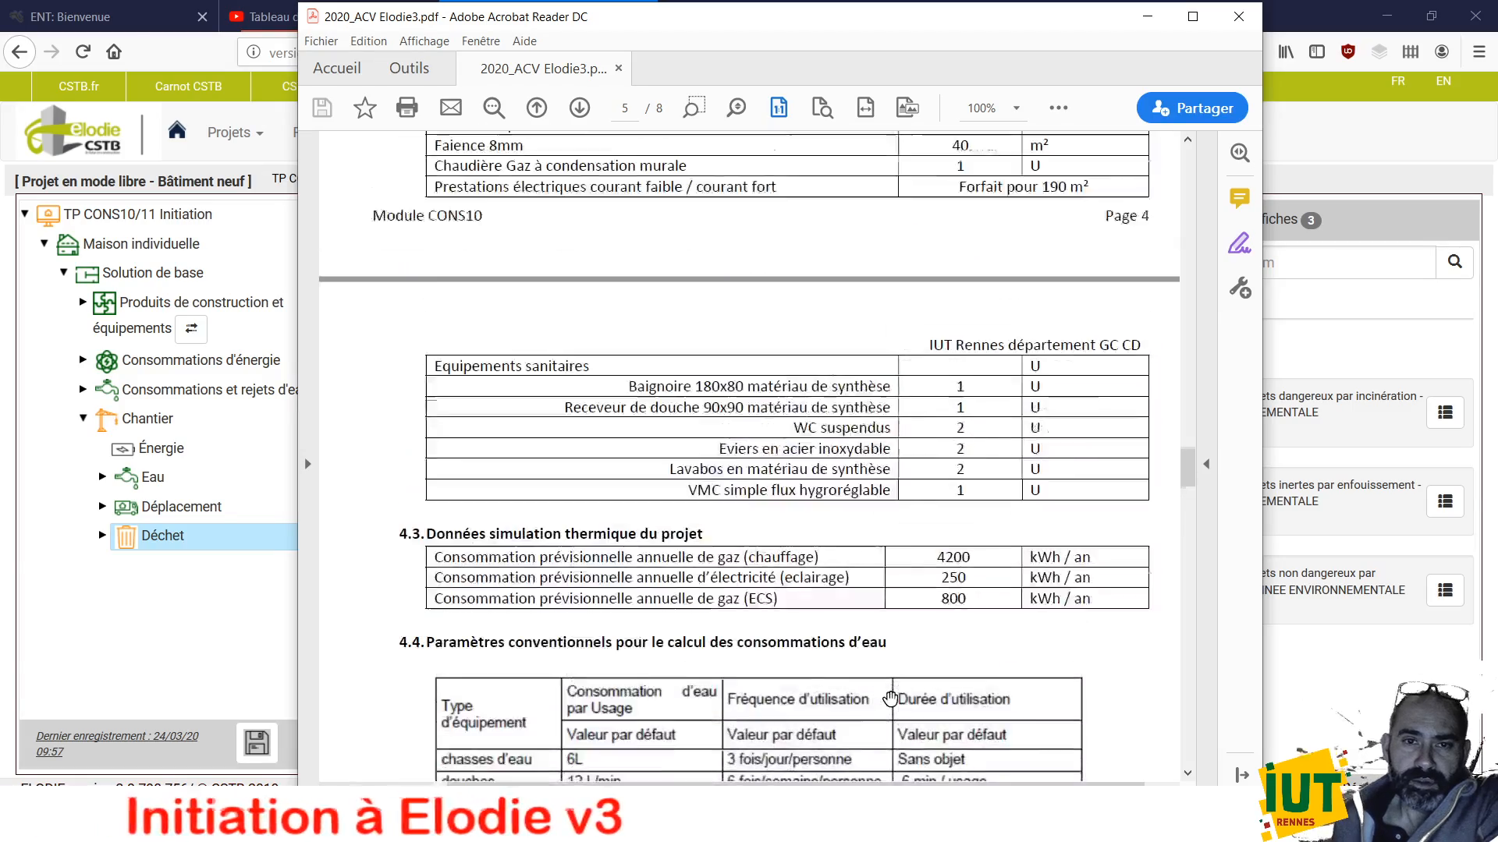
{"action": "scroll", "coordinate": [893, 708], "scroll_direction": "up", "scroll_amount": 3}
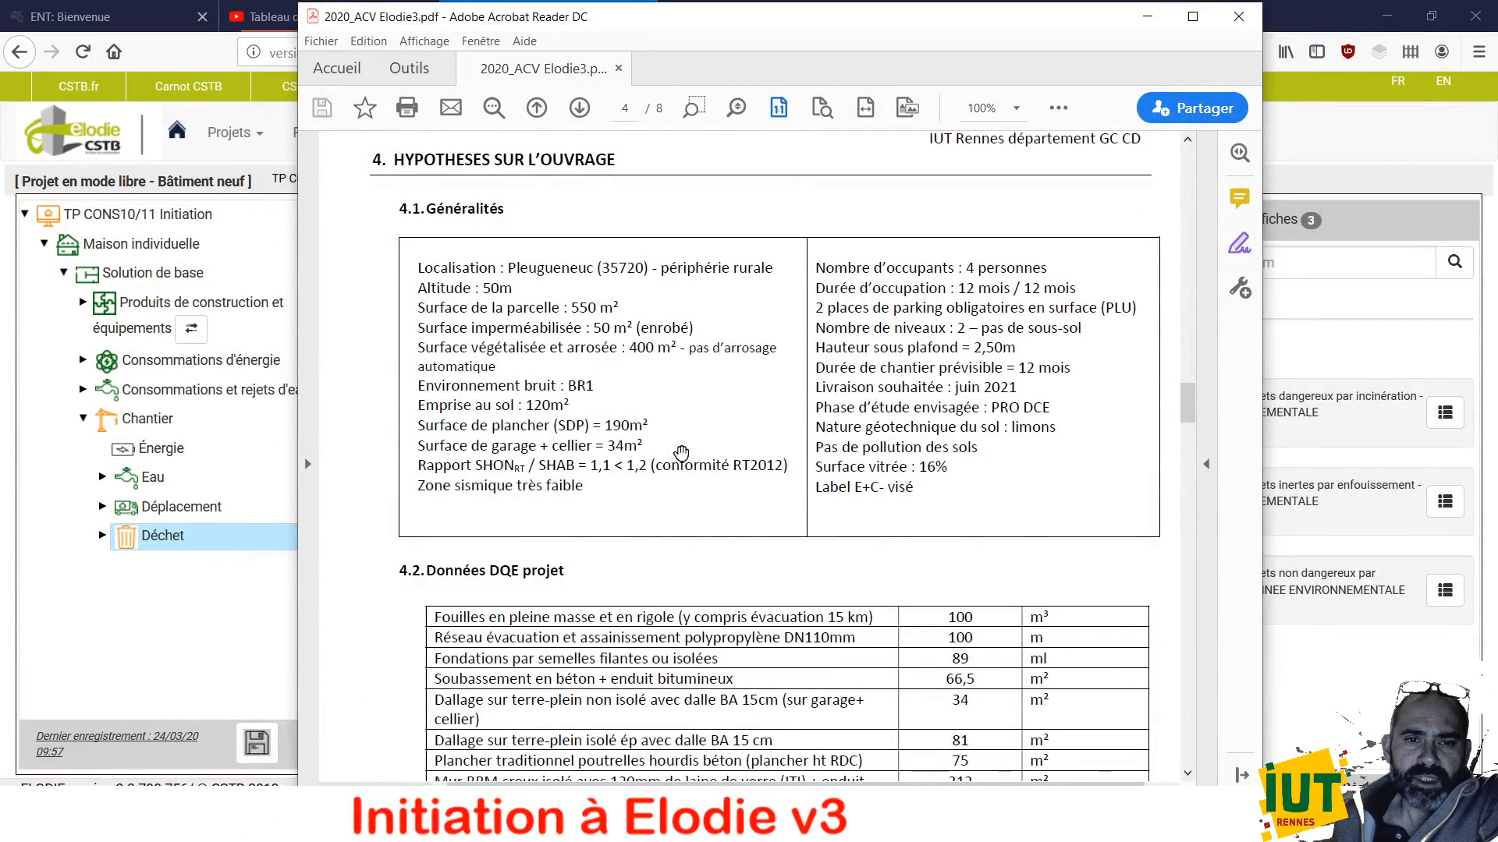
{"action": "scroll", "coordinate": [897, 595], "scroll_direction": "down", "scroll_amount": 15}
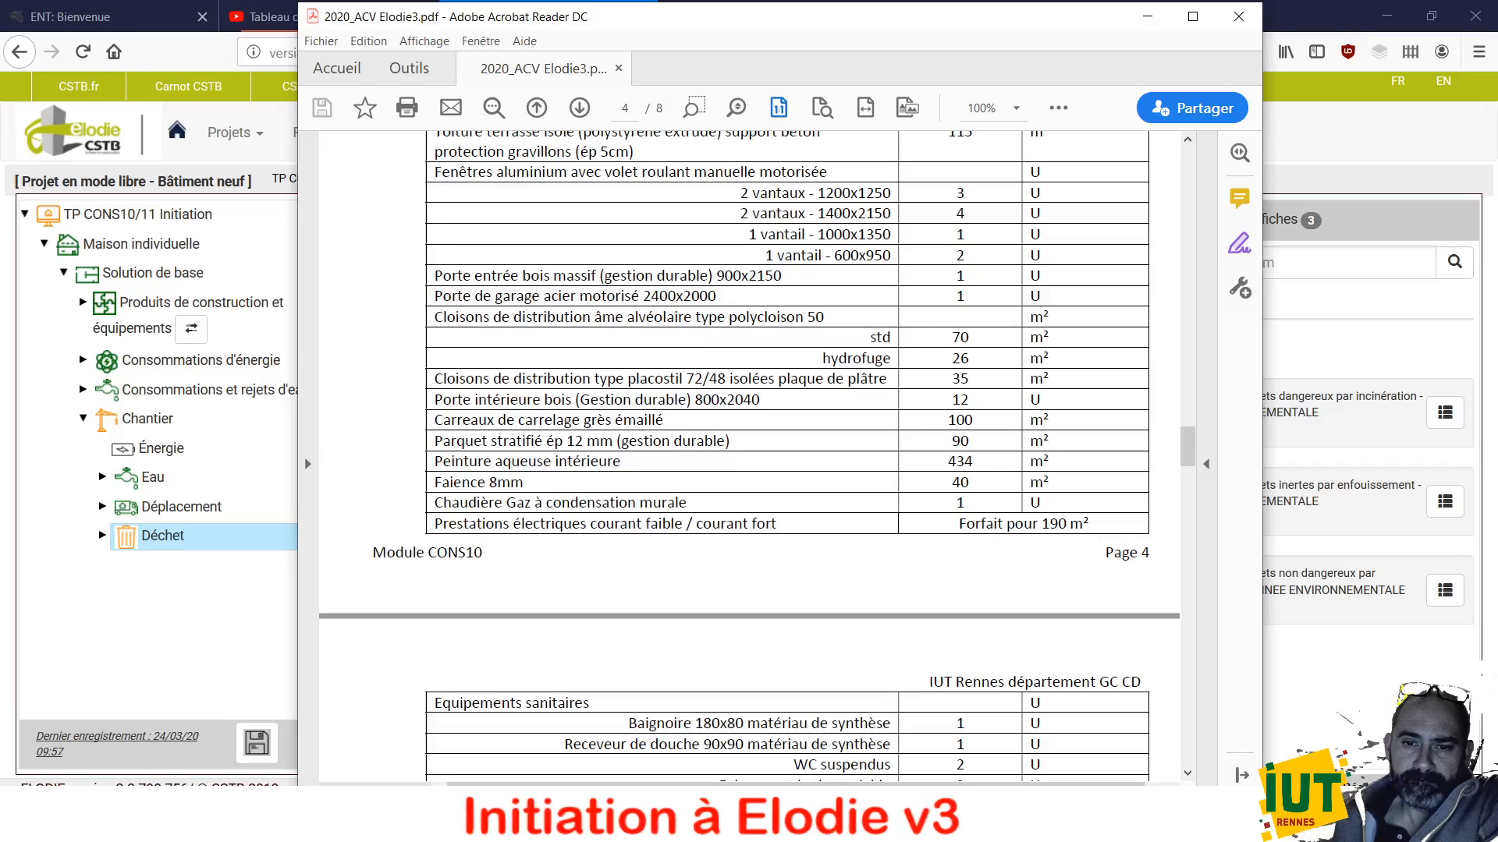
{"action": "key", "text": "alt+Tab"}
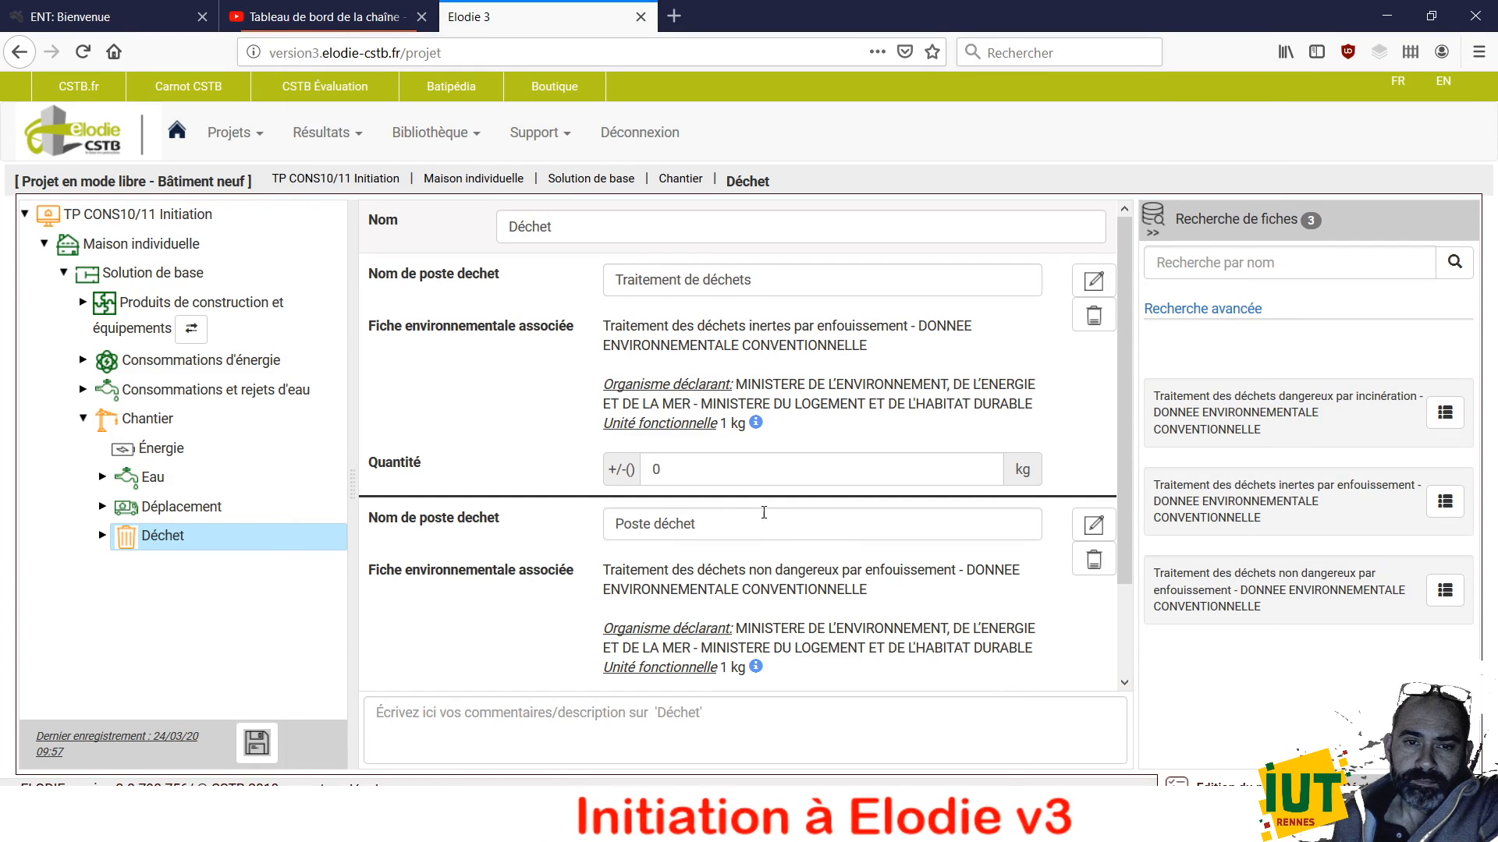
{"action": "key", "text": "alt+Tab"}
{"action": "scroll", "coordinate": [928, 546], "scroll_direction": "down", "scroll_amount": 5}
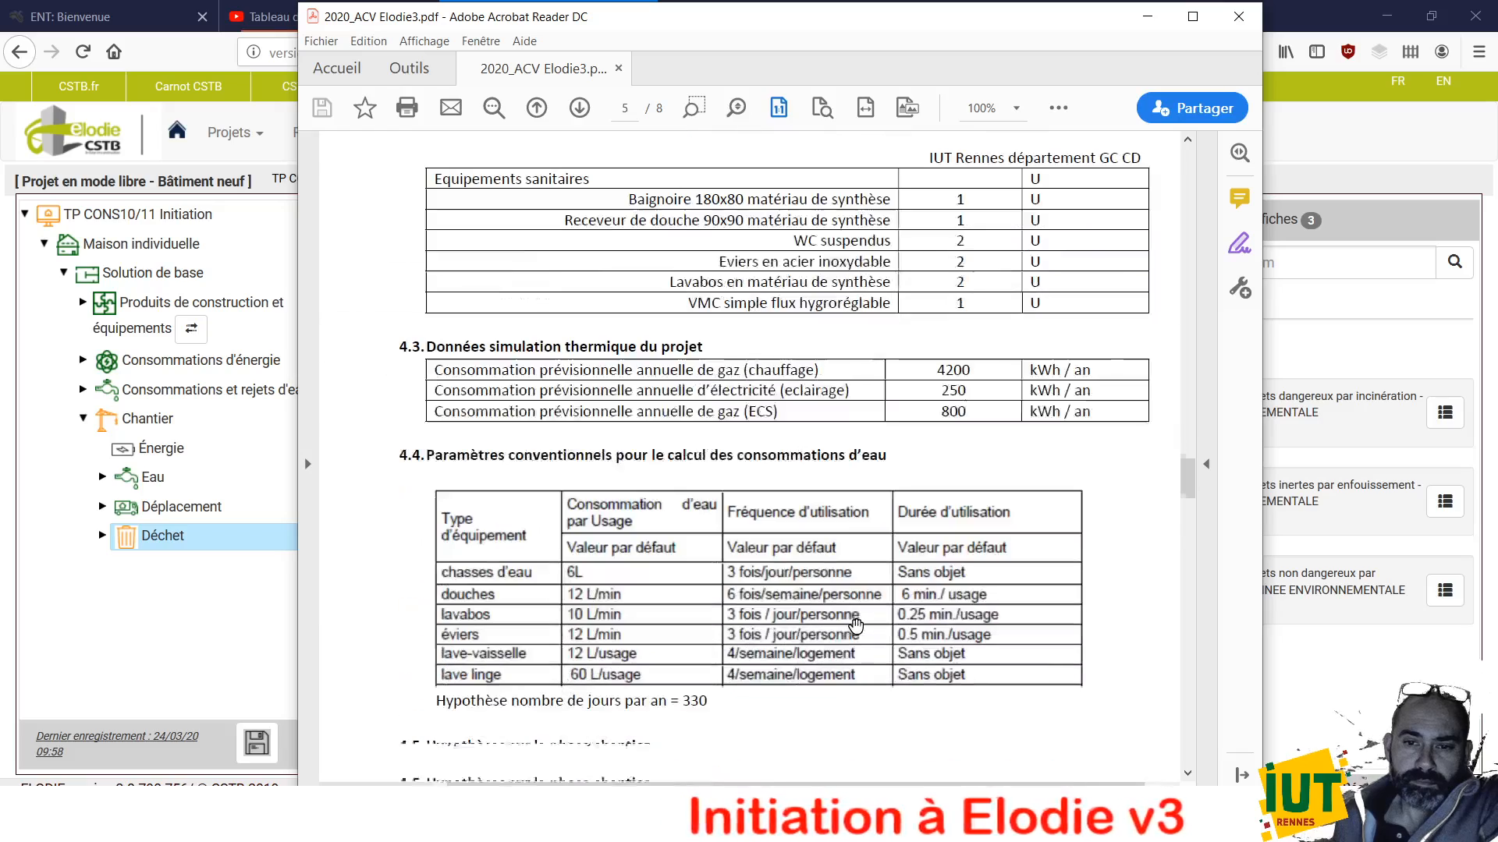
{"action": "scroll", "coordinate": [928, 546], "scroll_direction": "down", "scroll_amount": 5}
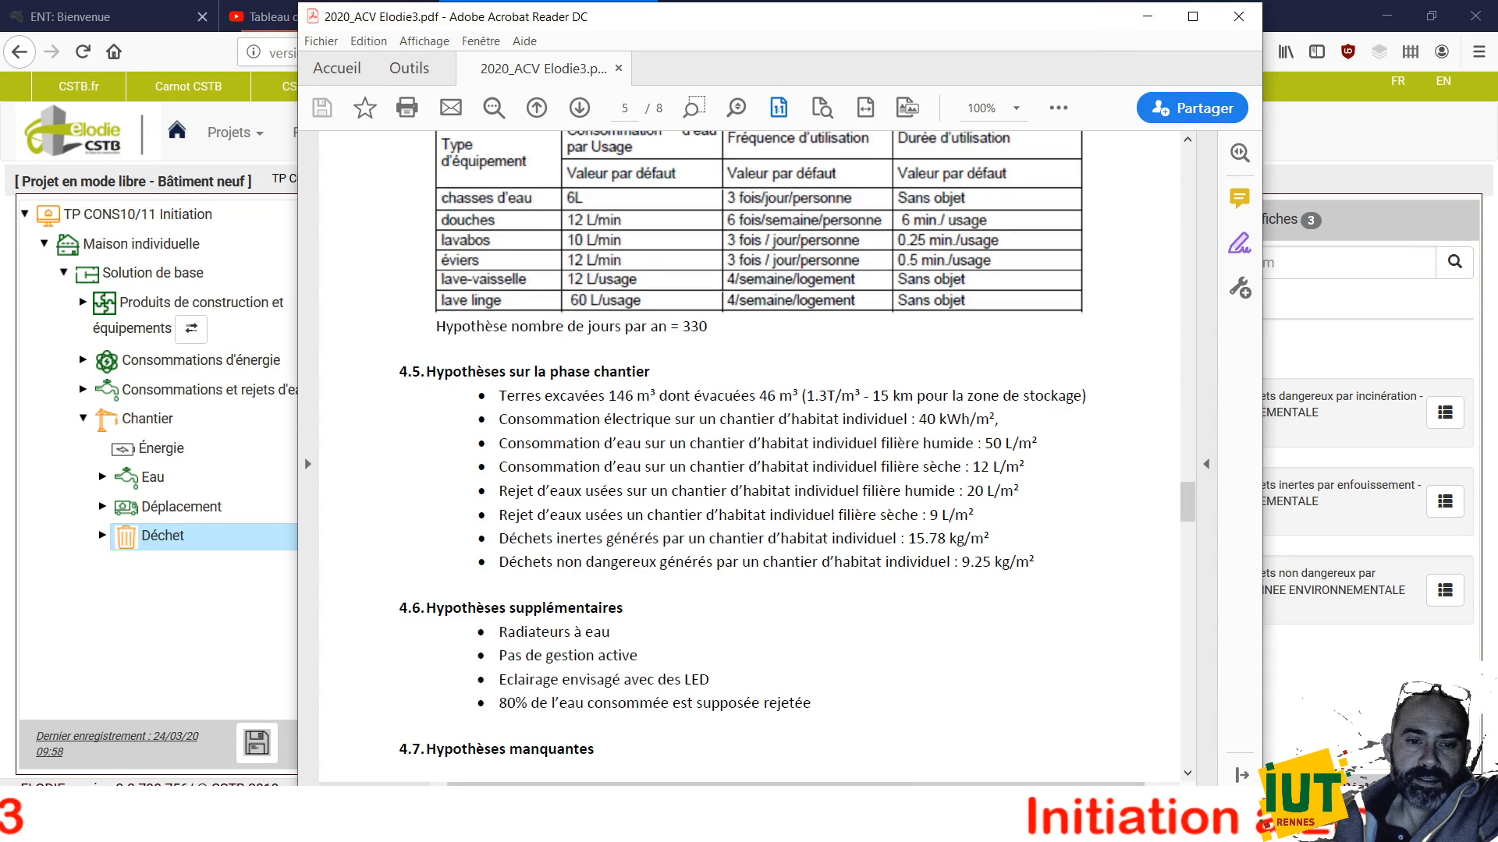
Set the quantity of the inert waste entry Traitement de déchets to 2998.2 kg
{"action": "key", "text": "alt+Tab"}
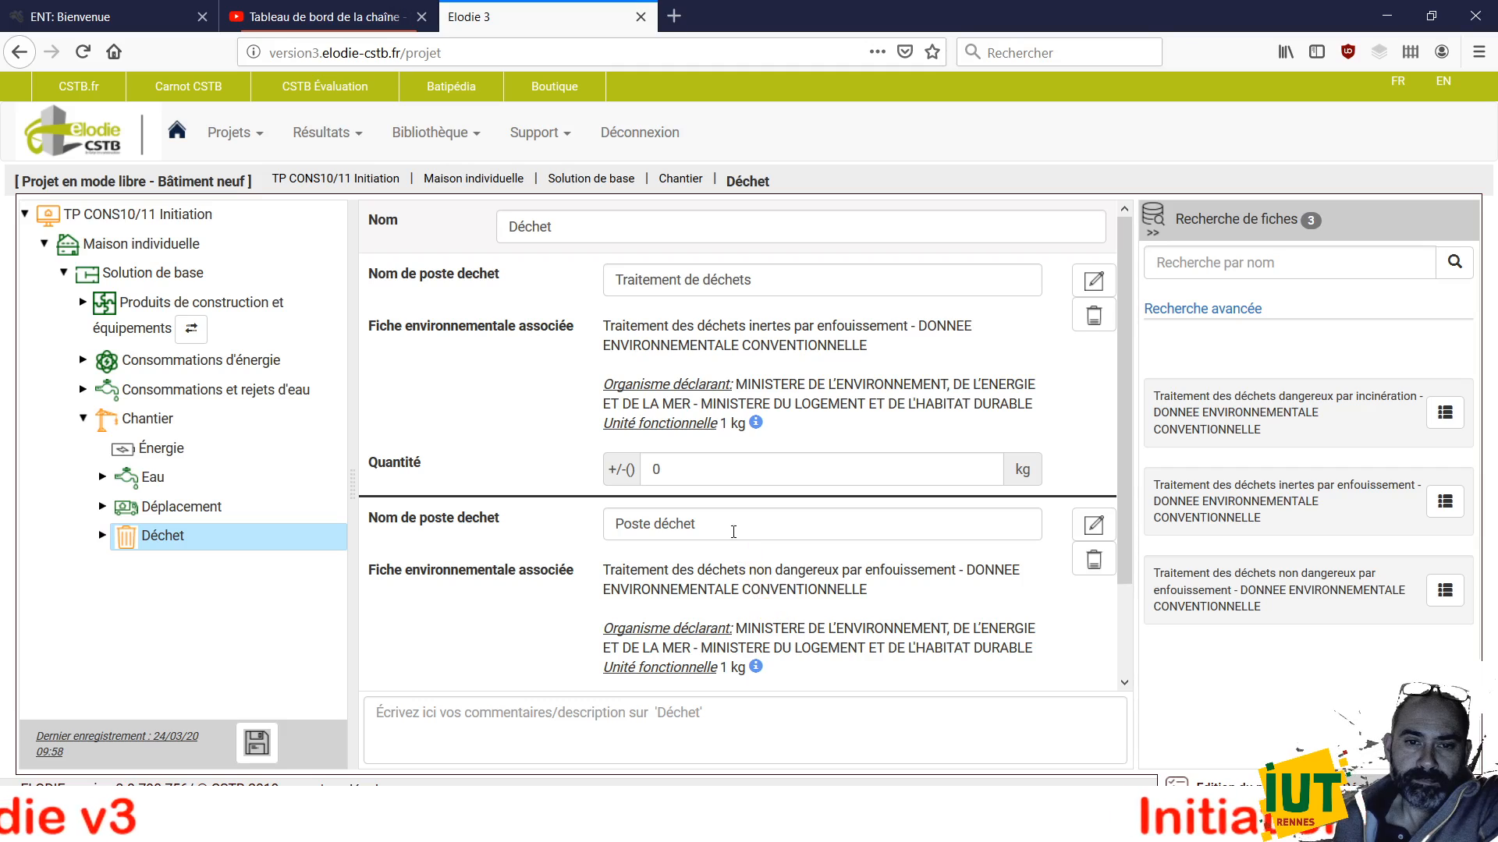
{"action": "scroll", "coordinate": [733, 532], "scroll_direction": "down", "scroll_amount": 2}
{"action": "scroll", "coordinate": [719, 461], "scroll_direction": "up", "scroll_amount": 2}
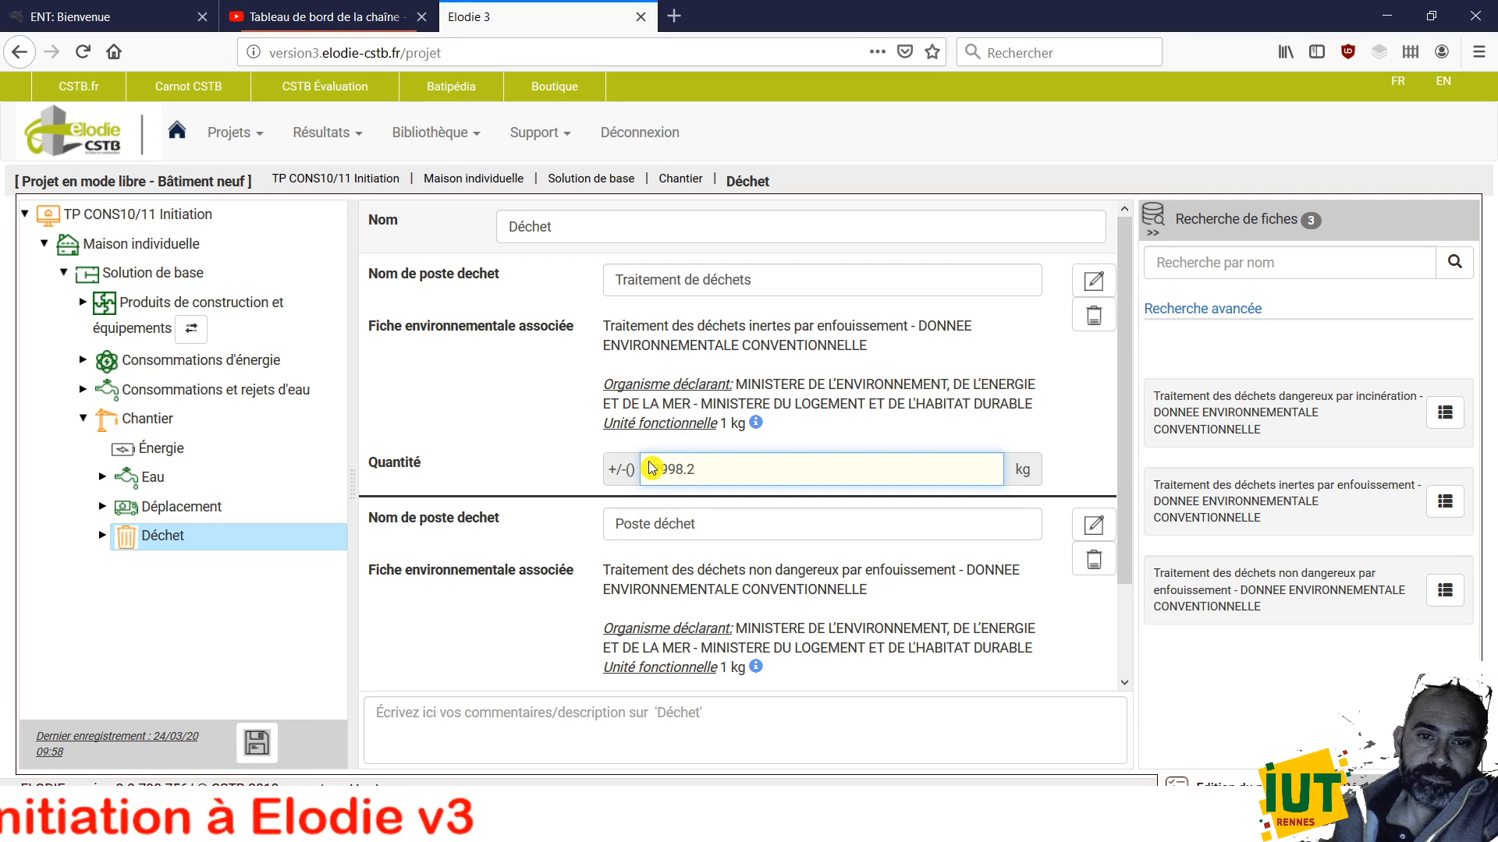
Set the quantity of the non-hazardous waste entry Poste déchet with the formula 9.25*190 in kg
{"action": "scroll", "coordinate": [725, 691], "scroll_direction": "down", "scroll_amount": 2}
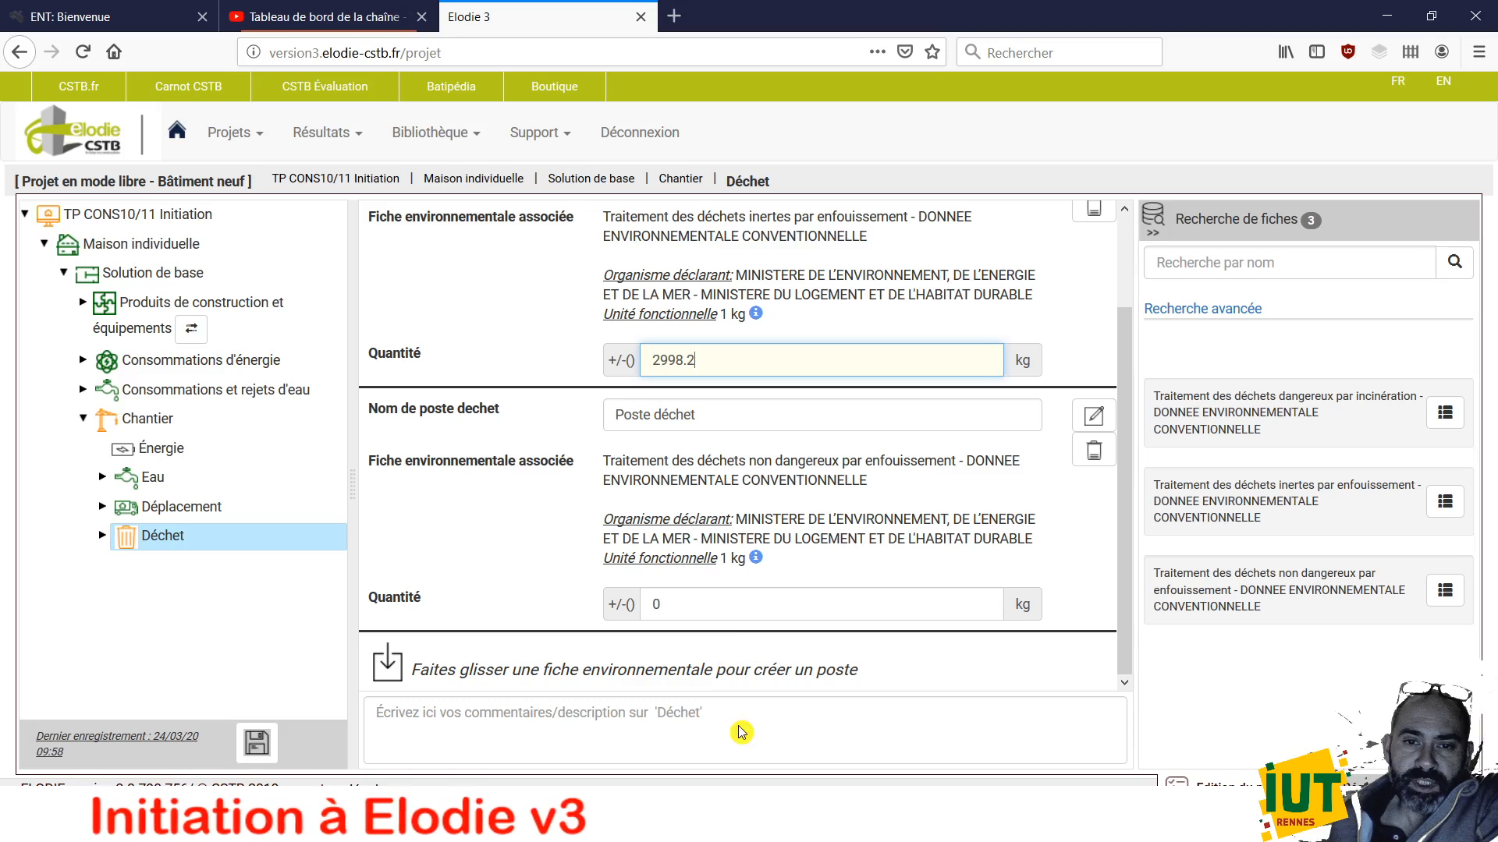
{"action": "key", "text": "alt+Tab"}
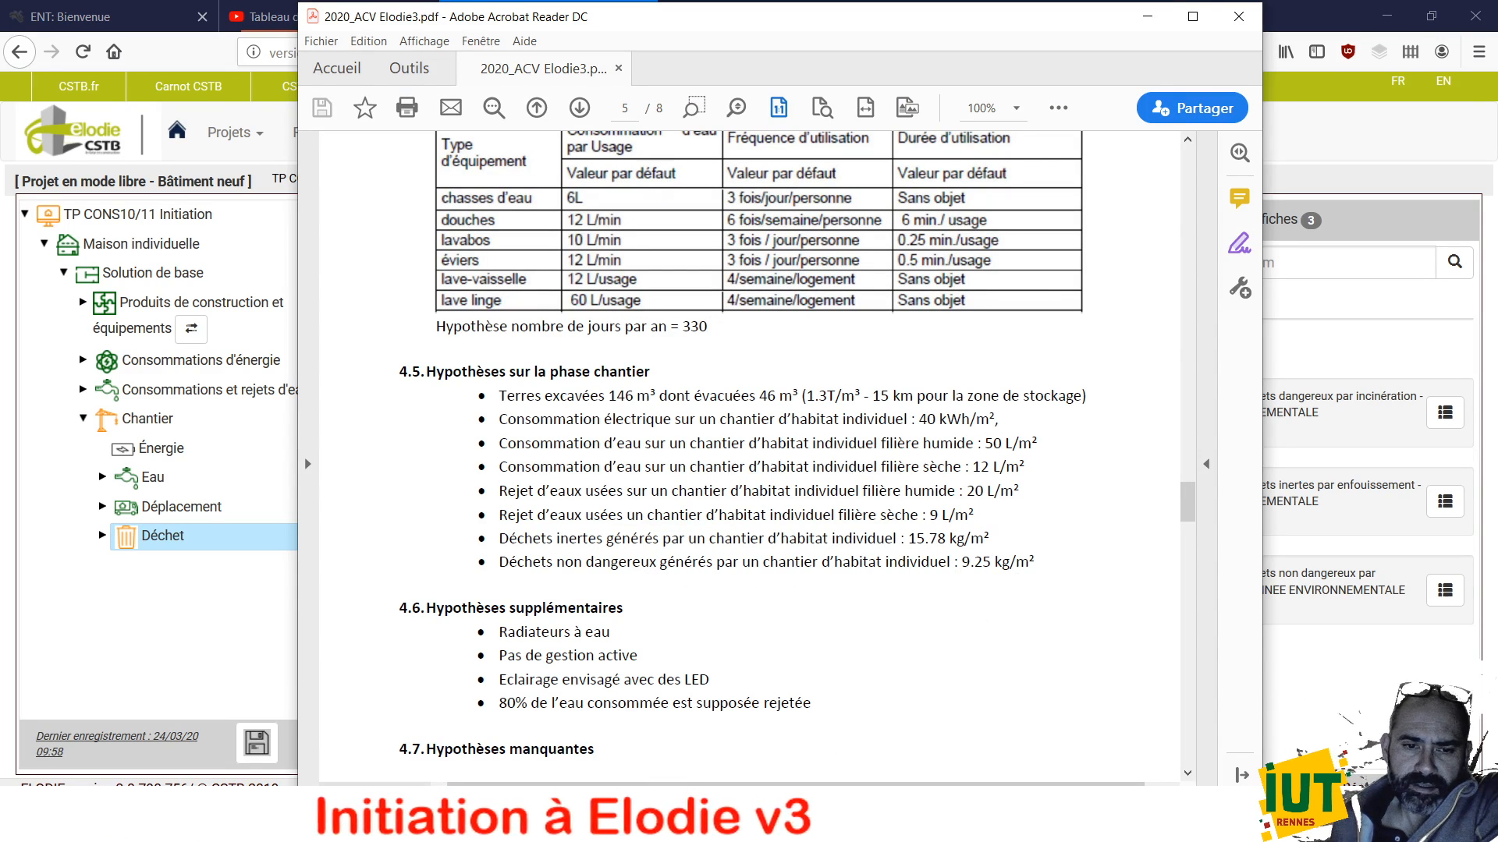
{"action": "key", "text": "alt+Tab"}
{"action": "left_click", "coordinate": [702, 359]}
{"action": "left_click", "coordinate": [703, 601]}
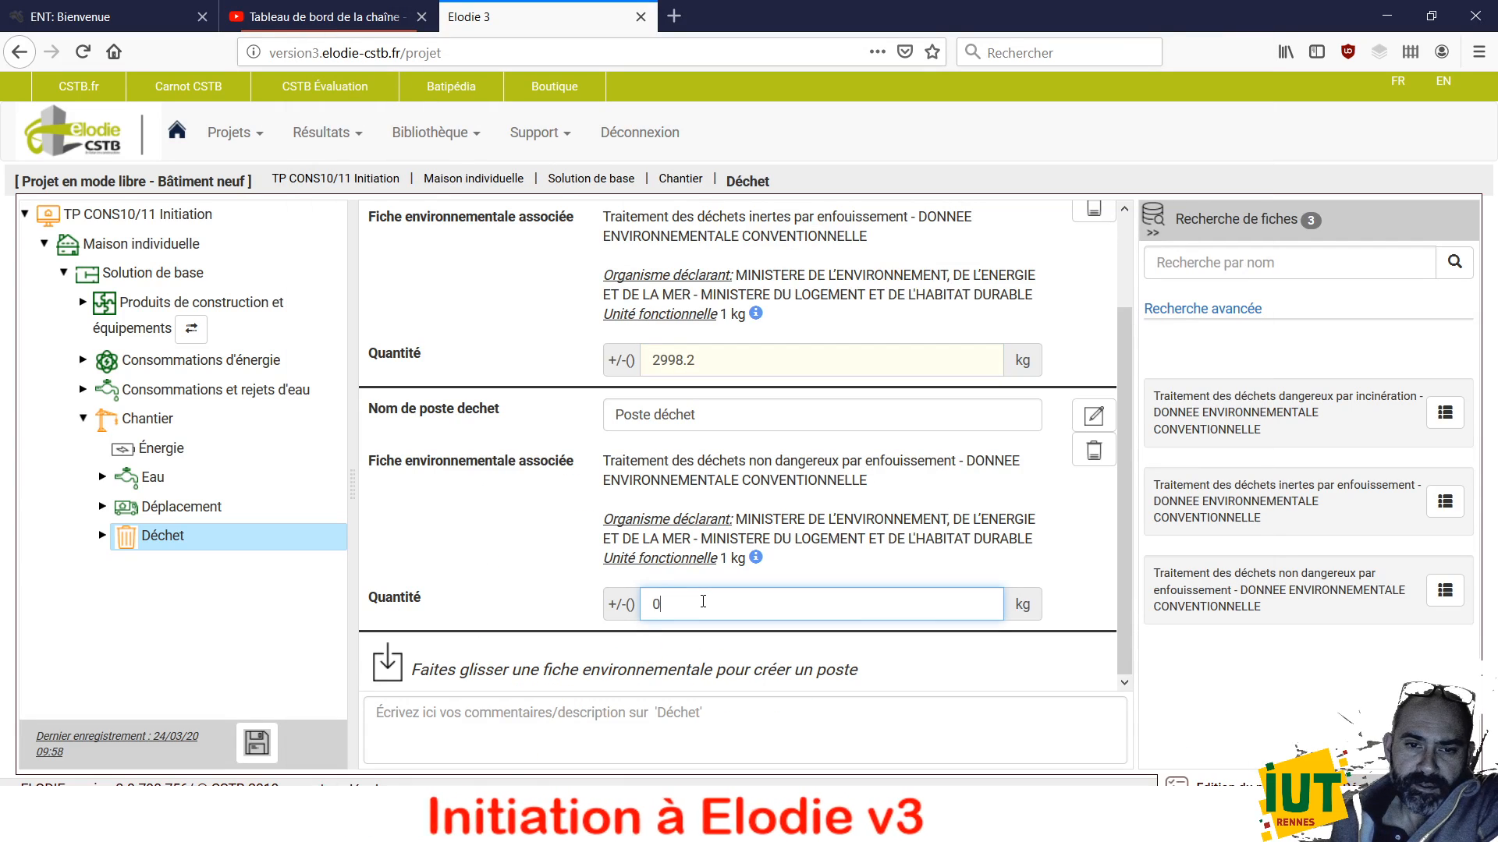
{"action": "key", "text": "BackSpace"}
{"action": "type", "text": "9.25"}
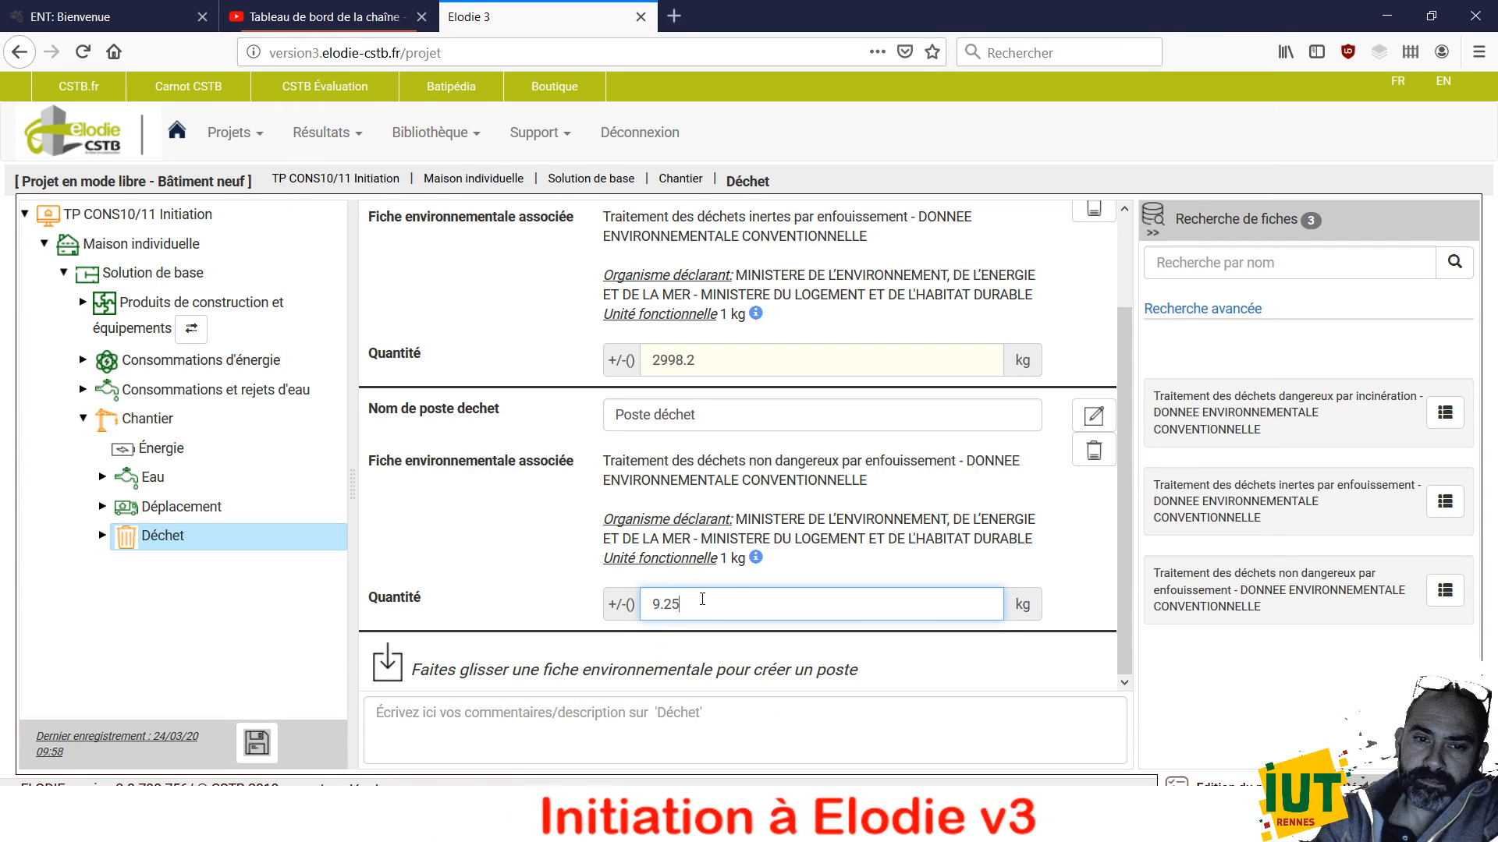
{"action": "type", "text": "*190"}
{"action": "key", "text": "Return"}
Open the Énergie section under Chantier and look up the site's electricity consumption per m² in the PDF
{"action": "left_click", "coordinate": [230, 514]}
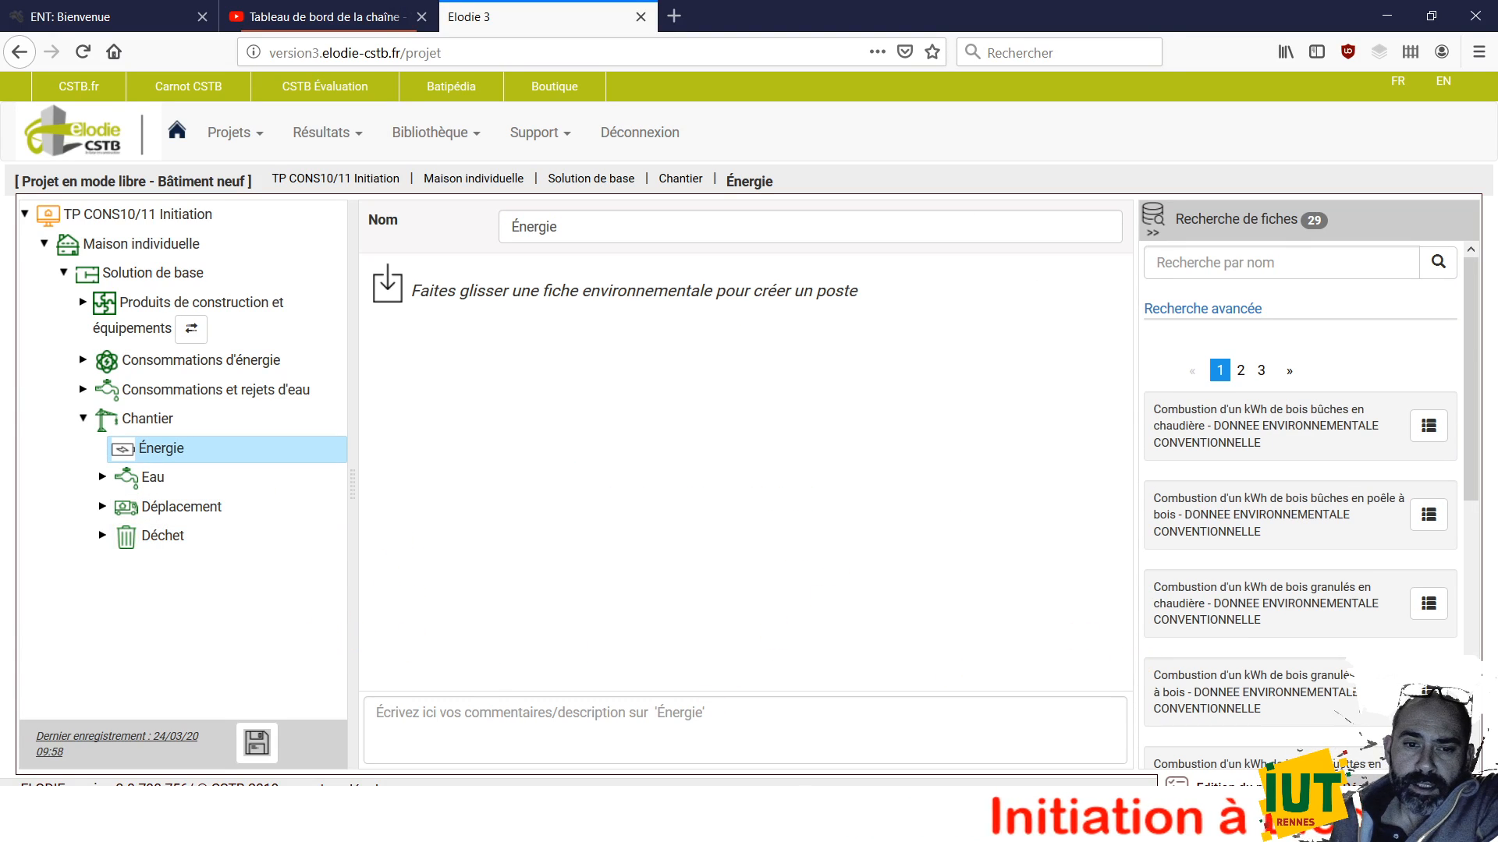
{"action": "left_click", "coordinate": [620, 665]}
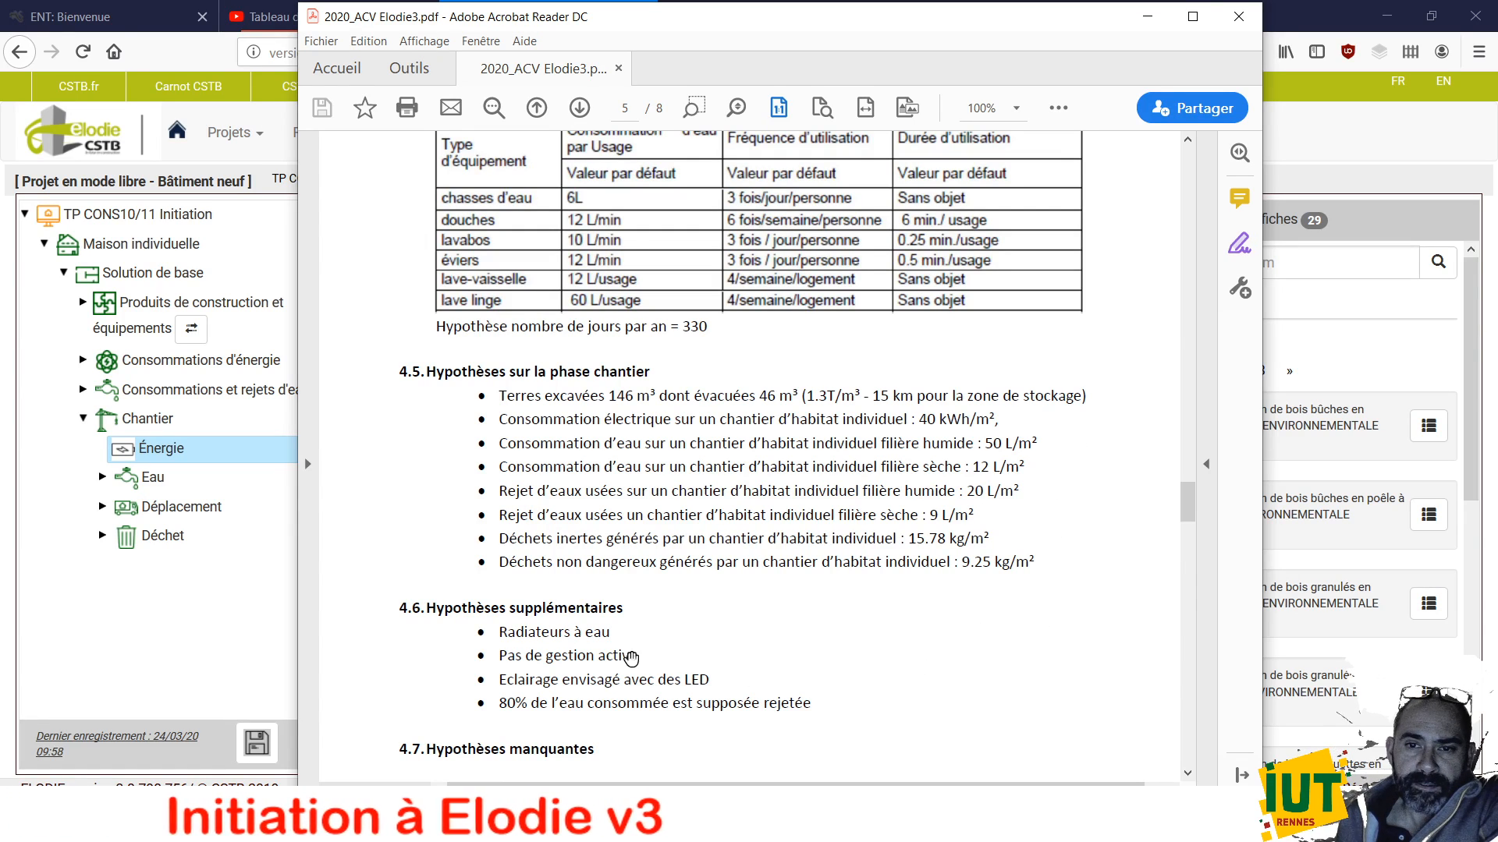
{"action": "left_click", "coordinate": [251, 596]}
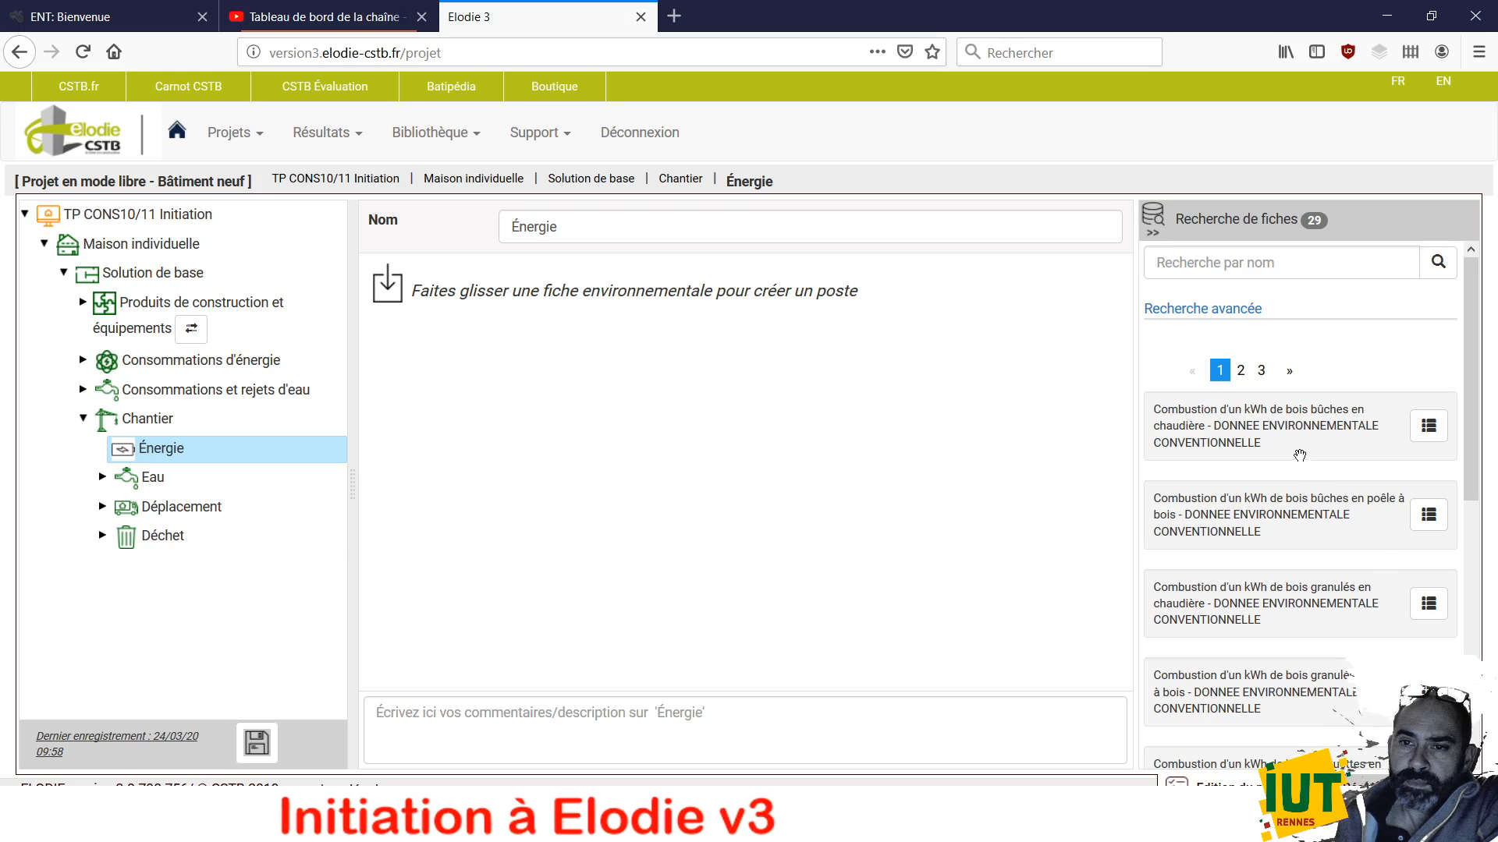
Search the sheets for electricité and add the one for a kWh of electricity for other uses in a residential building to Énergie
{"action": "left_click", "coordinate": [1218, 314]}
{"action": "left_click", "coordinate": [1221, 261]}
{"action": "type", "text": "elec"}
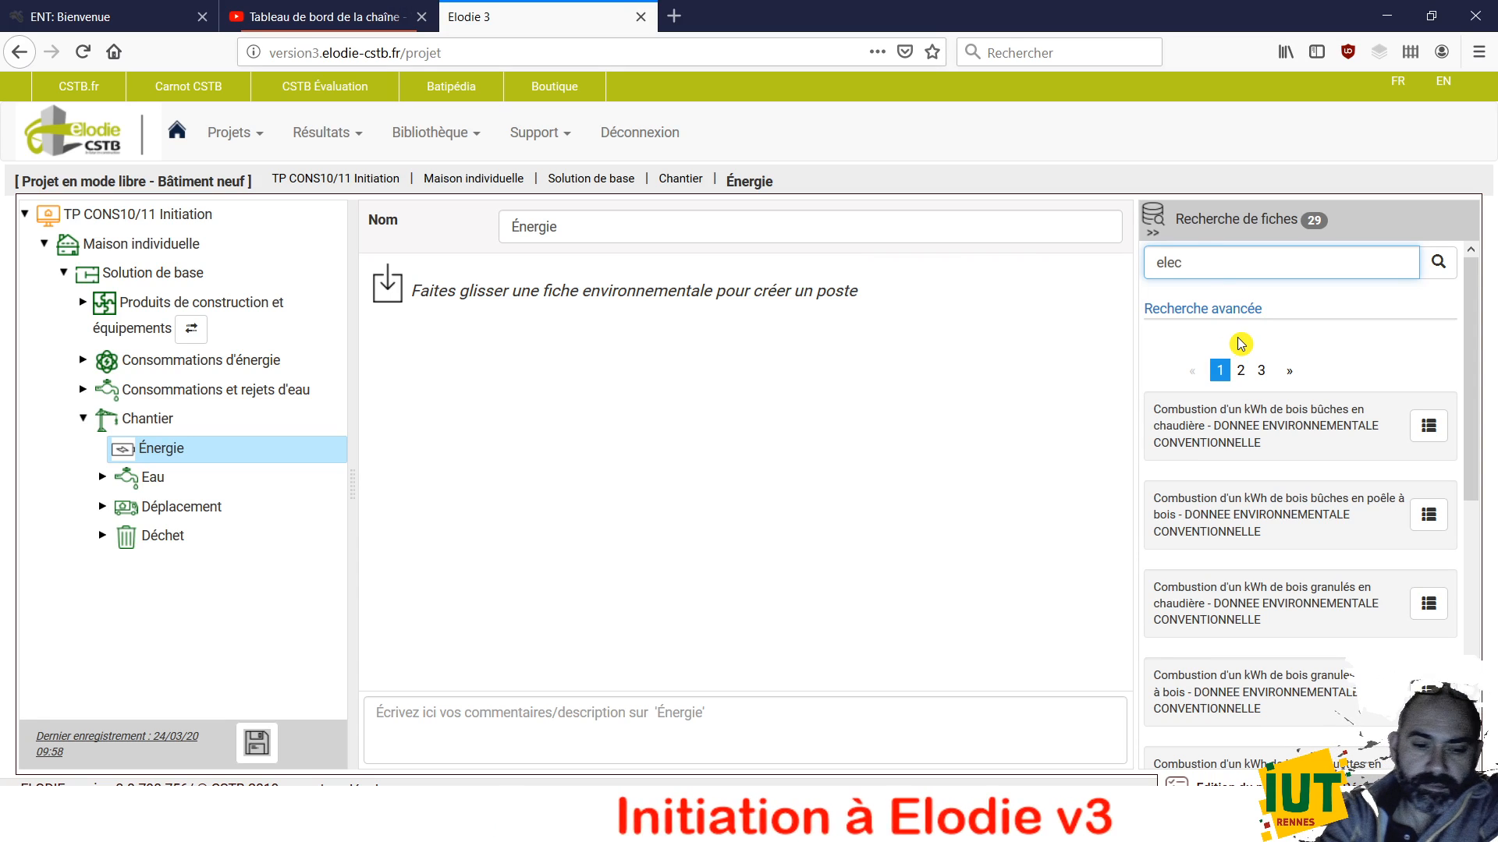
{"action": "type", "text": "tricité"}
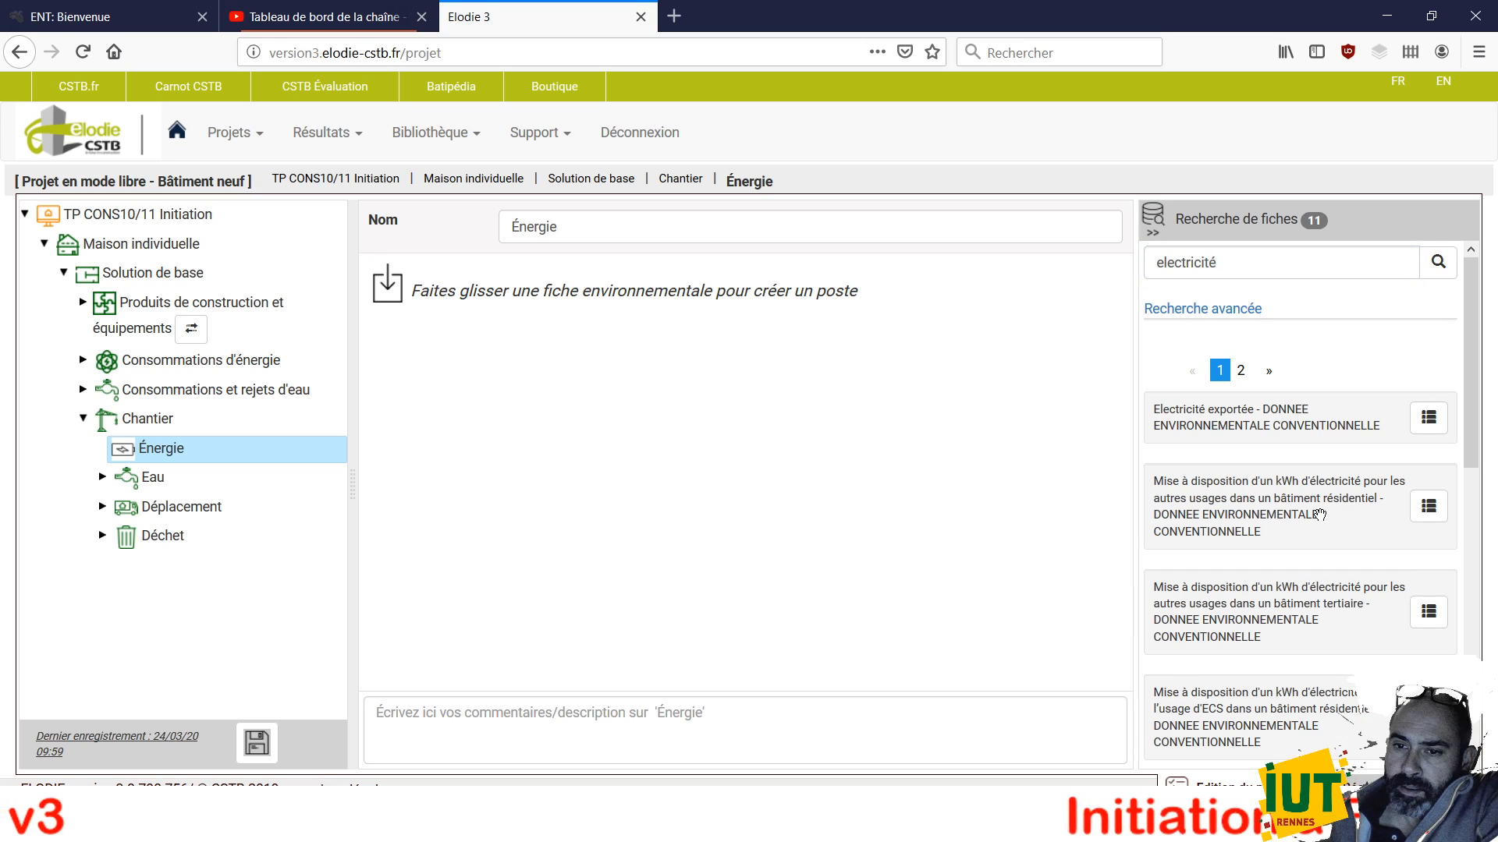
{"action": "left_click_drag", "start_coordinate": [1319, 515], "coordinate": [785, 517]}
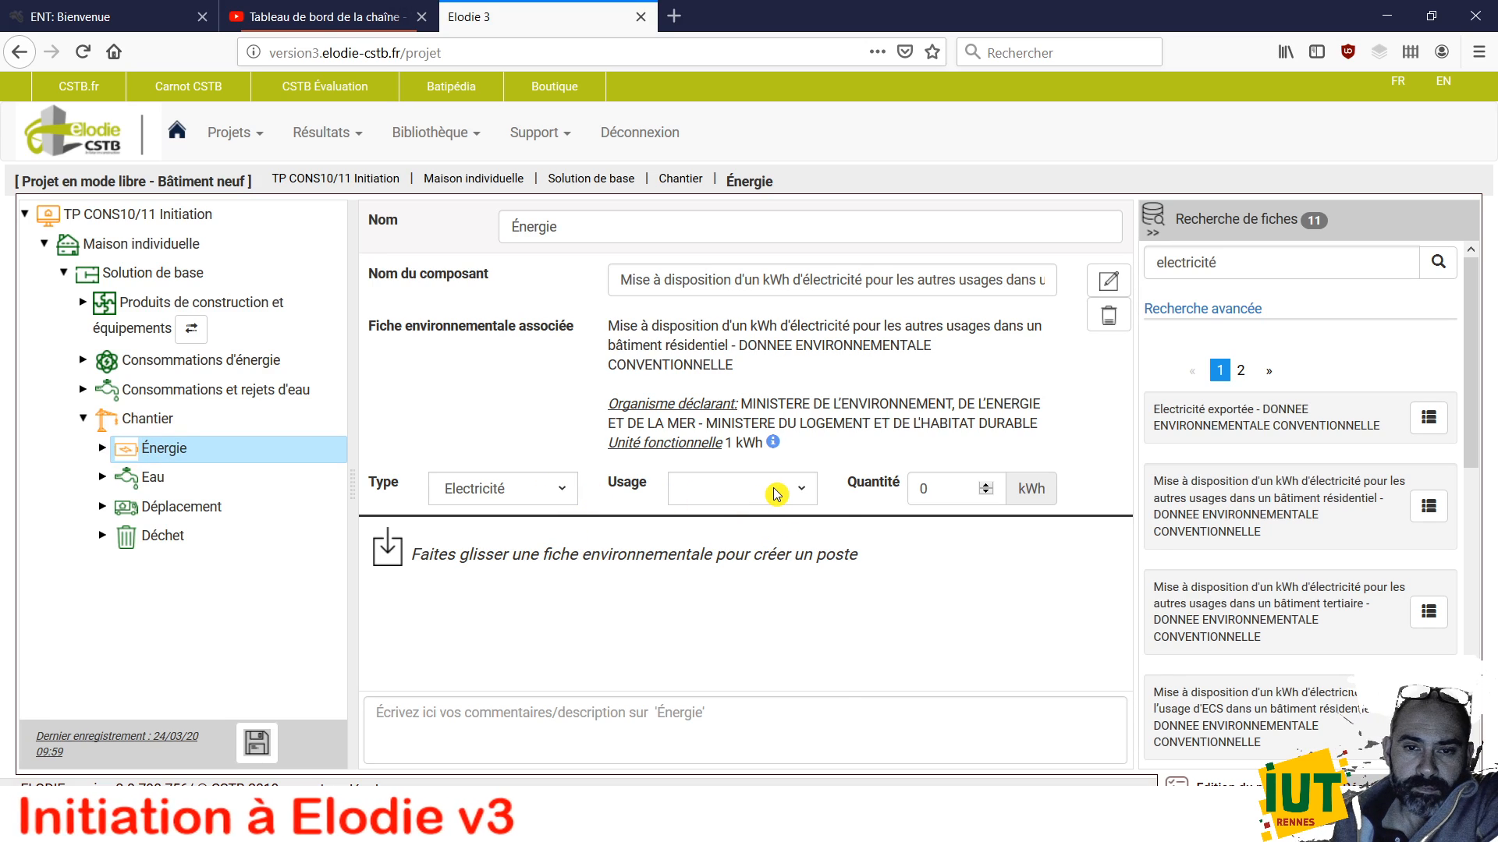
Set the usage of the site electricity entry to Autres usages
{"action": "left_click", "coordinate": [786, 491]}
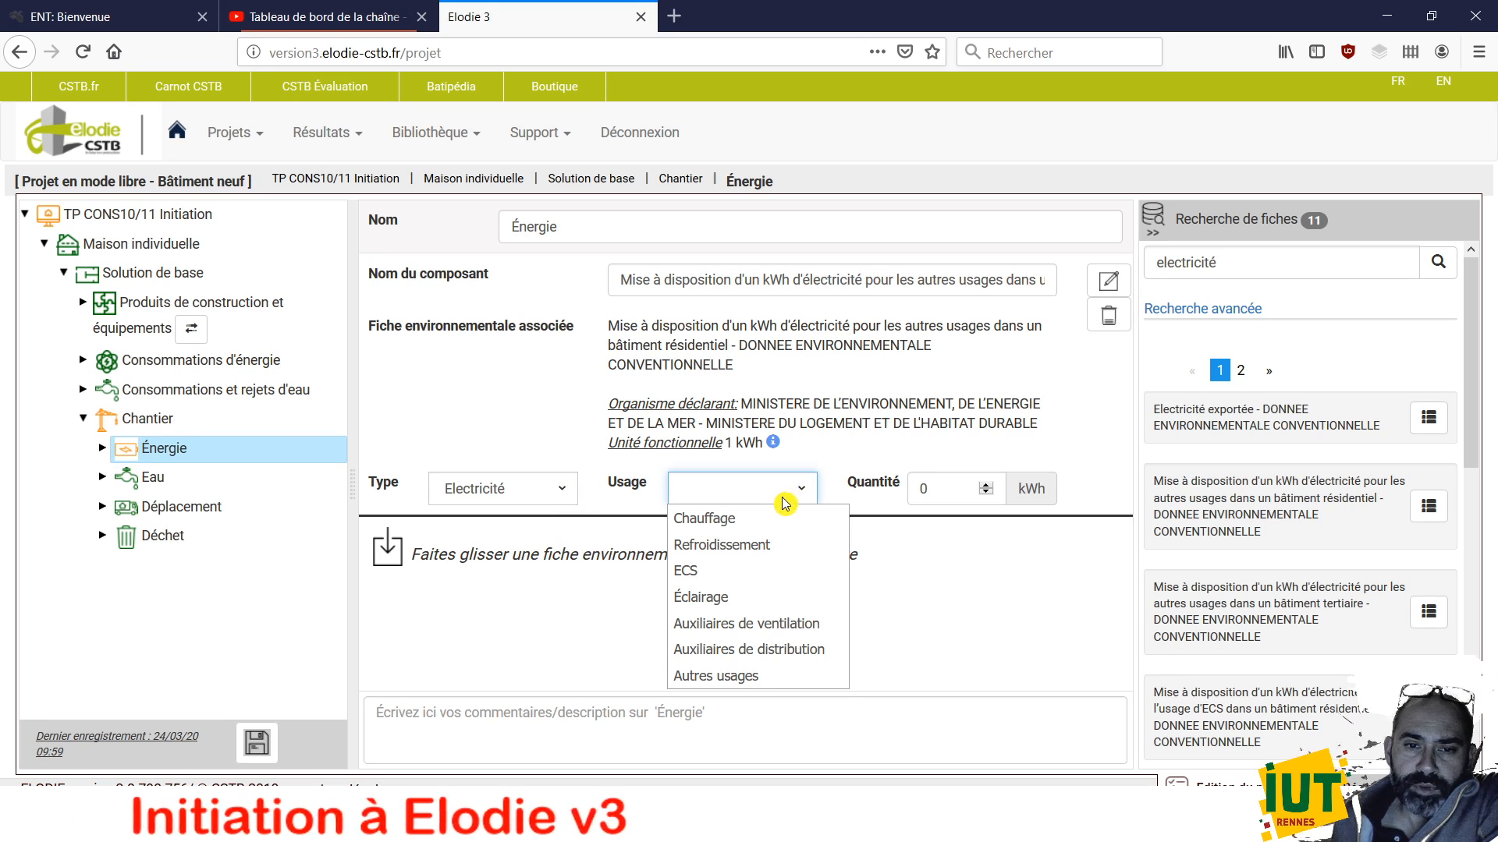
{"action": "left_click", "coordinate": [791, 676]}
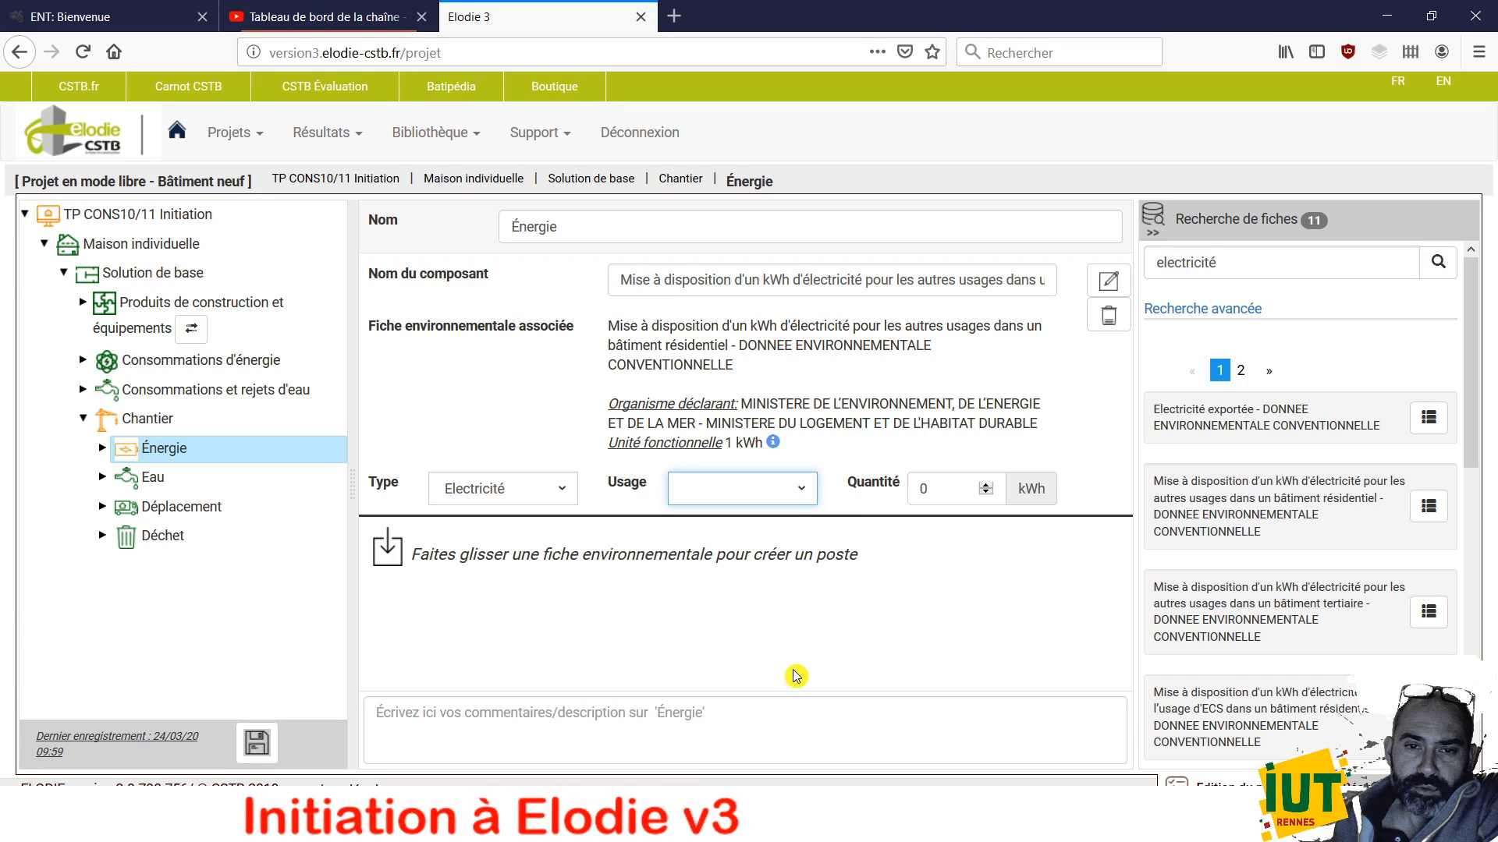
{"action": "left_click", "coordinate": [809, 501]}
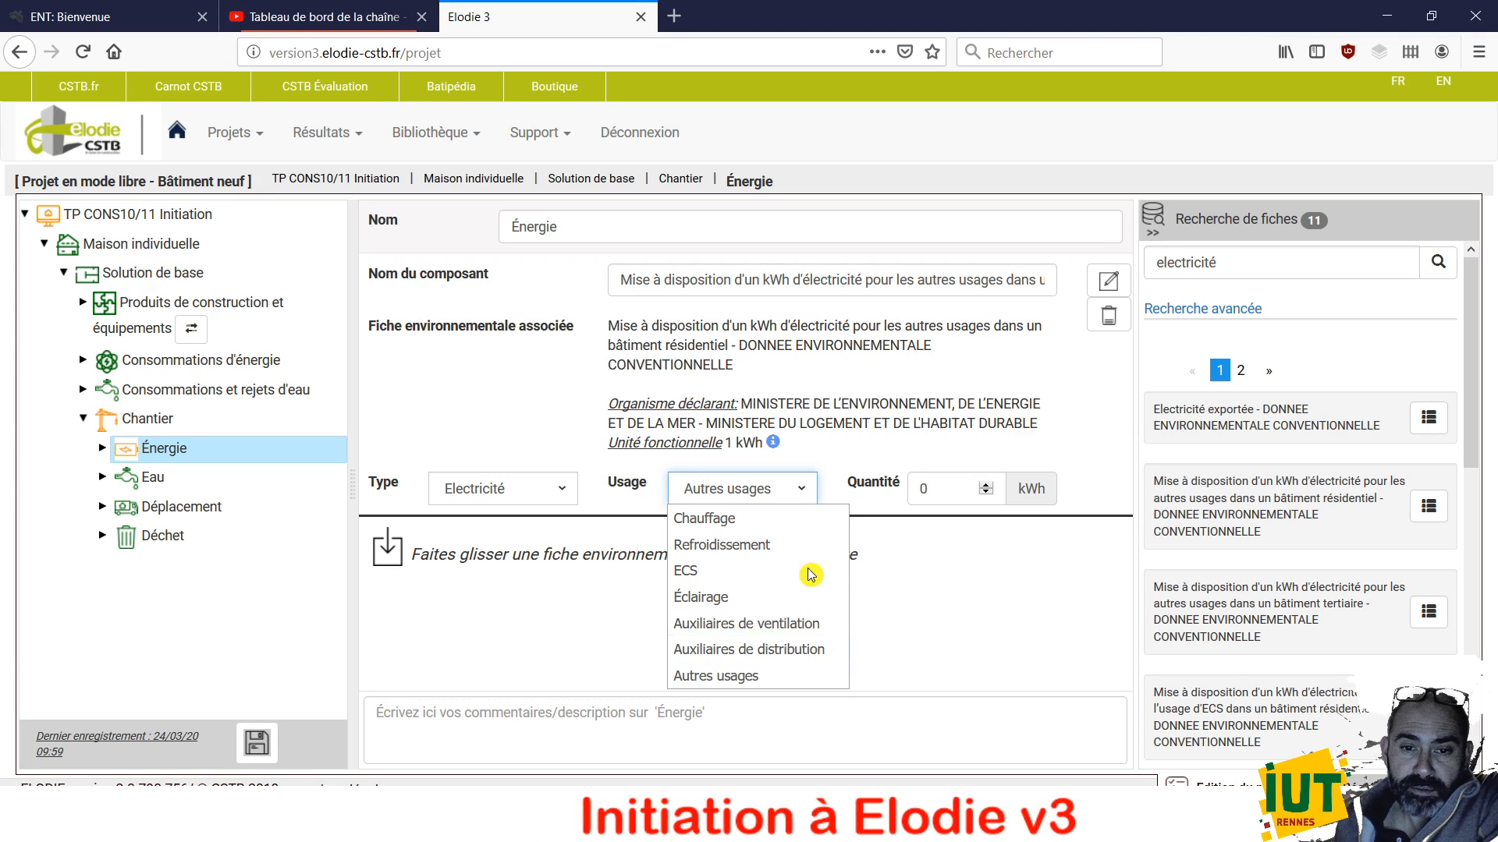
{"action": "left_click", "coordinate": [807, 489]}
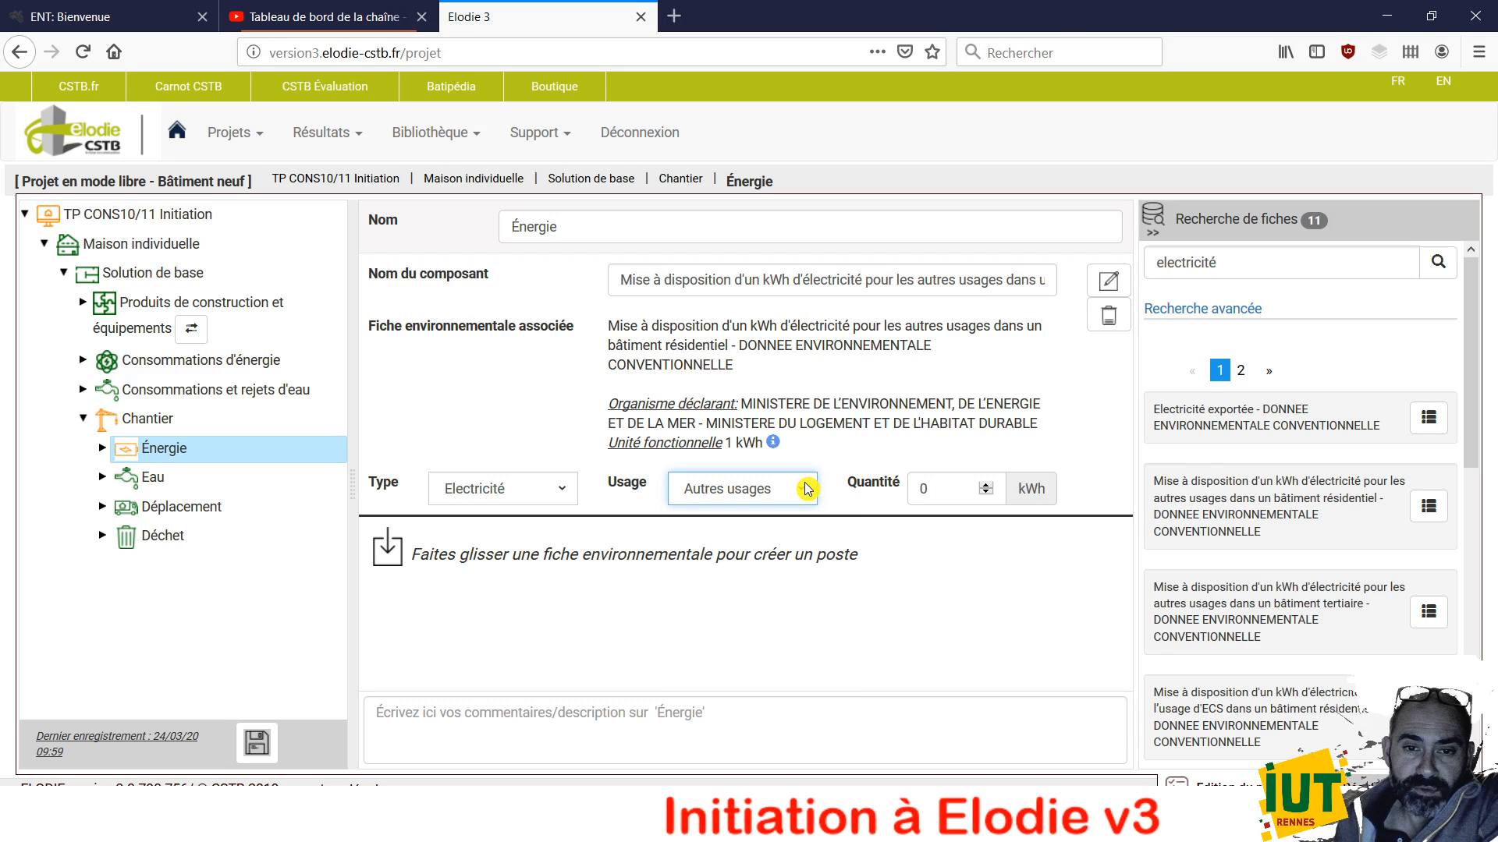
Check the site electricity ratio in the PDF and set the electricity entry's quantity to 7600 kWh
{"action": "left_click", "coordinate": [945, 489]}
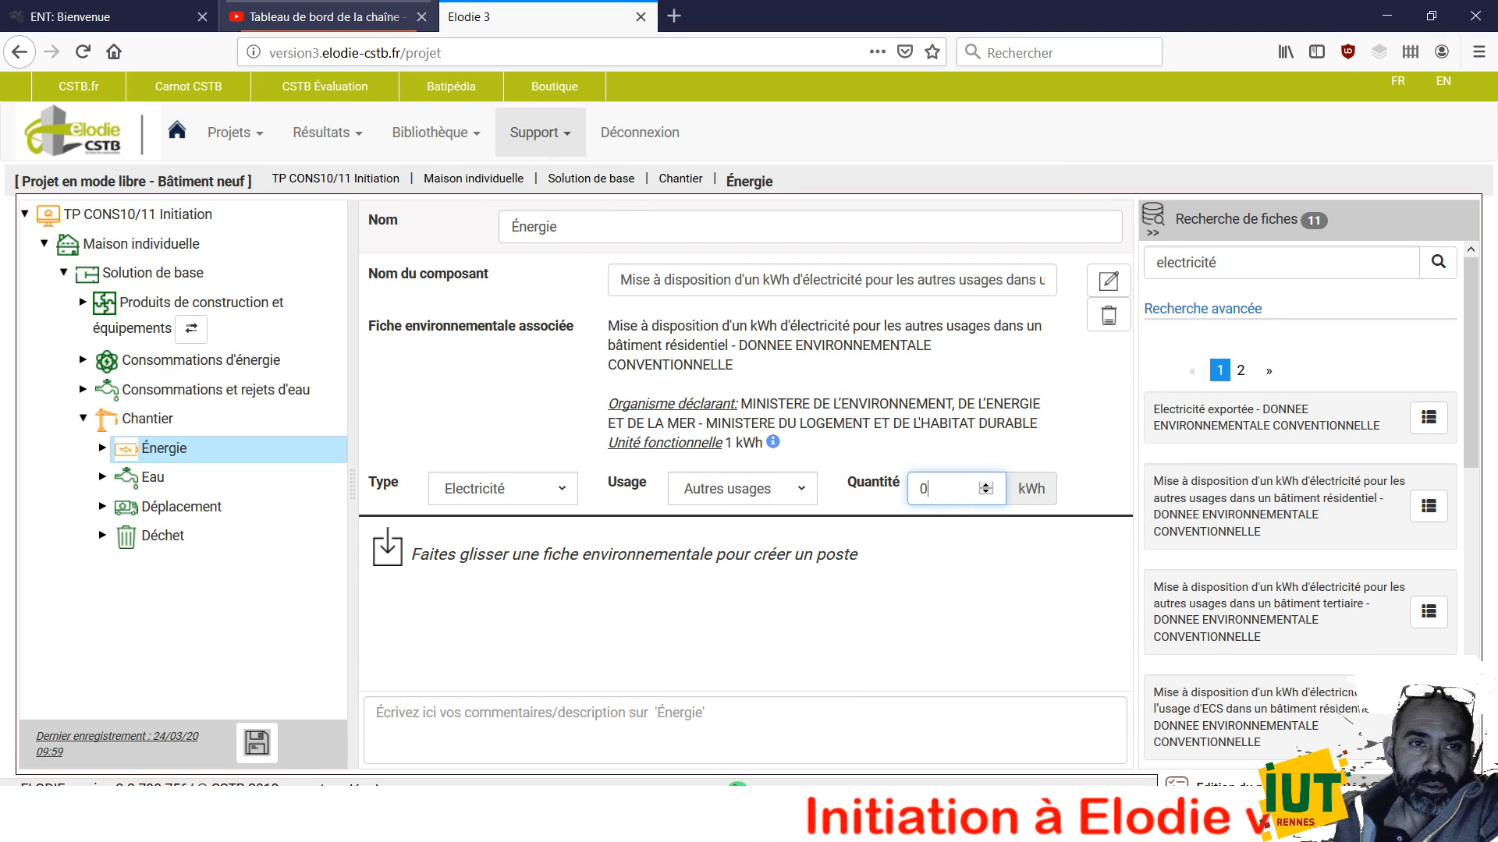
{"action": "key", "text": "alt+Tab"}
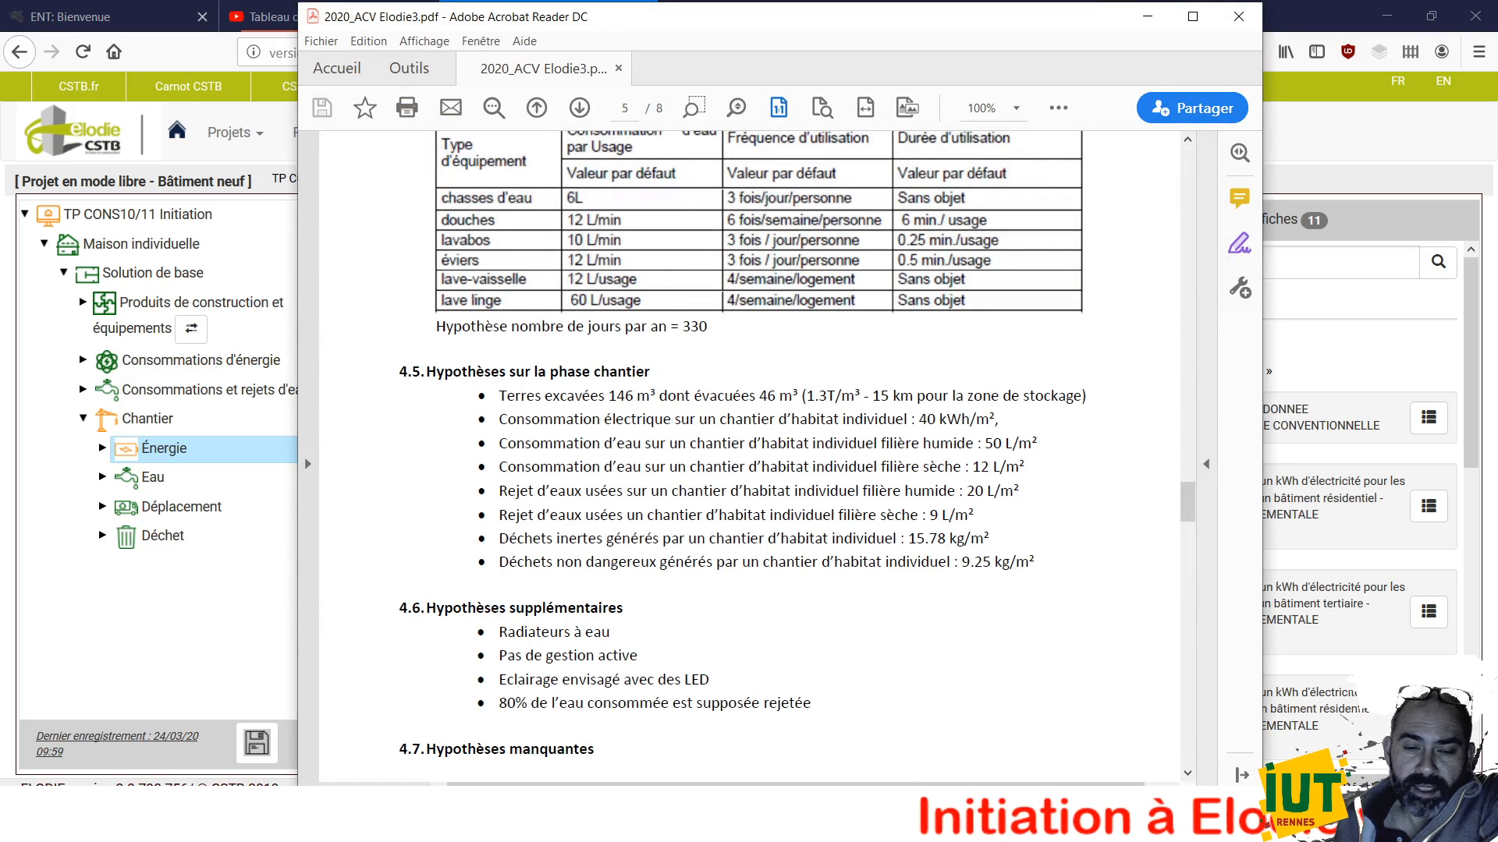
{"action": "key", "text": "alt+Tab"}
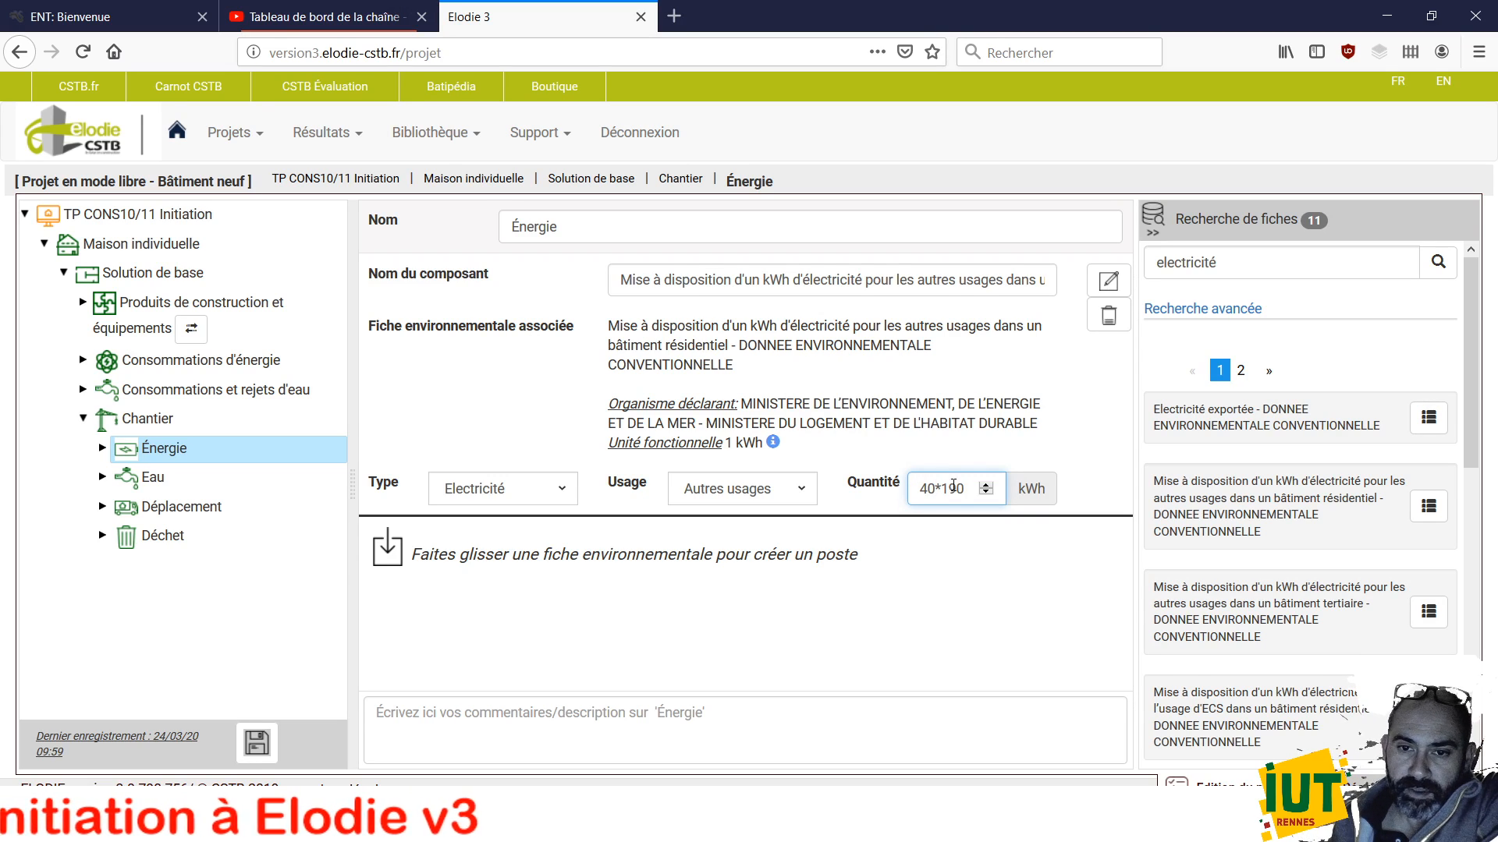
{"action": "left_click_drag", "start_coordinate": [968, 488], "coordinate": [905, 499]}
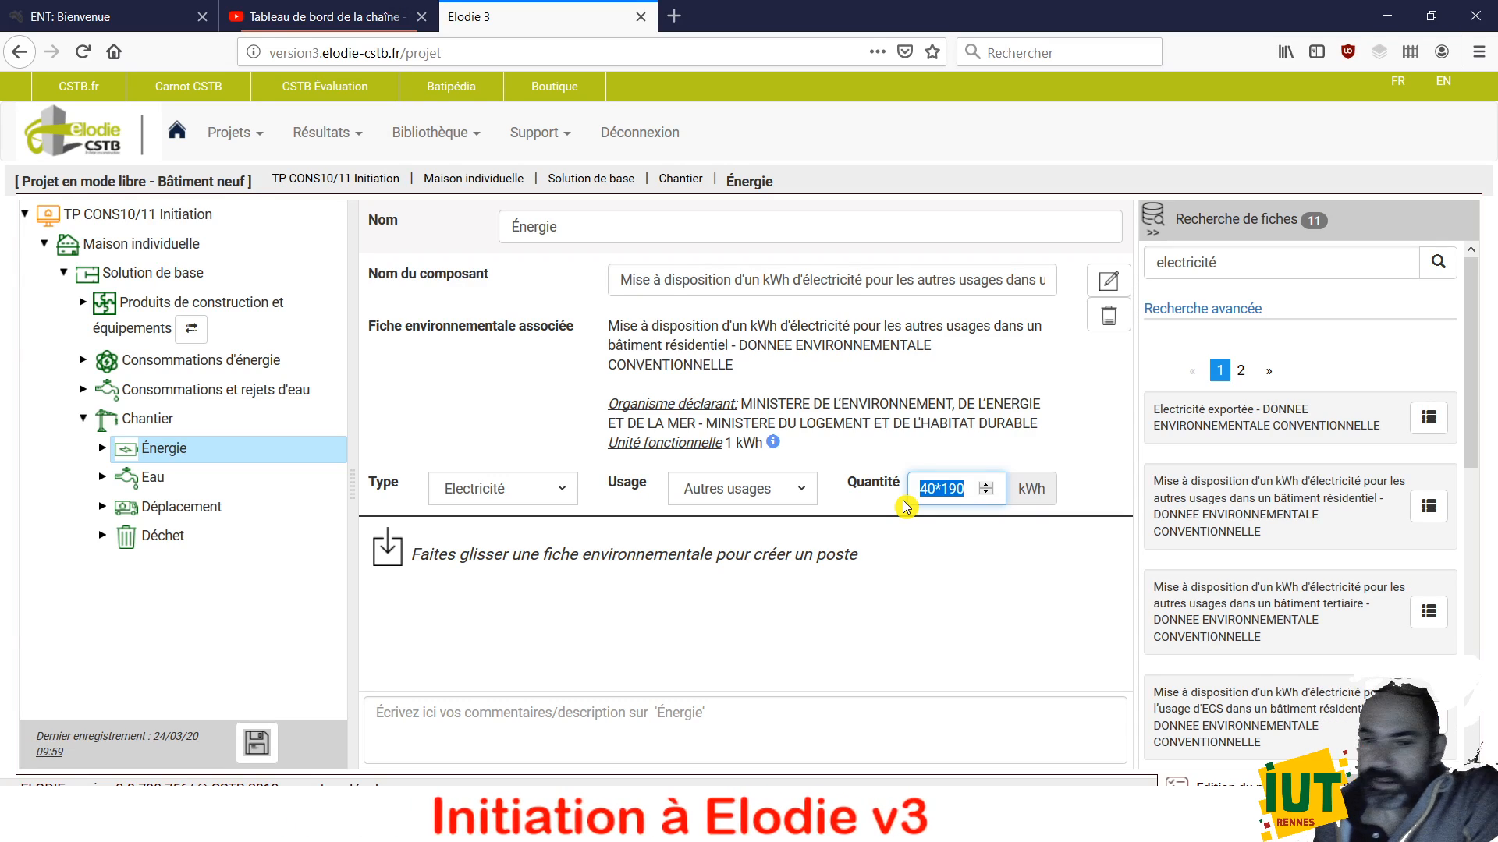
{"action": "type", "text": "7600"}
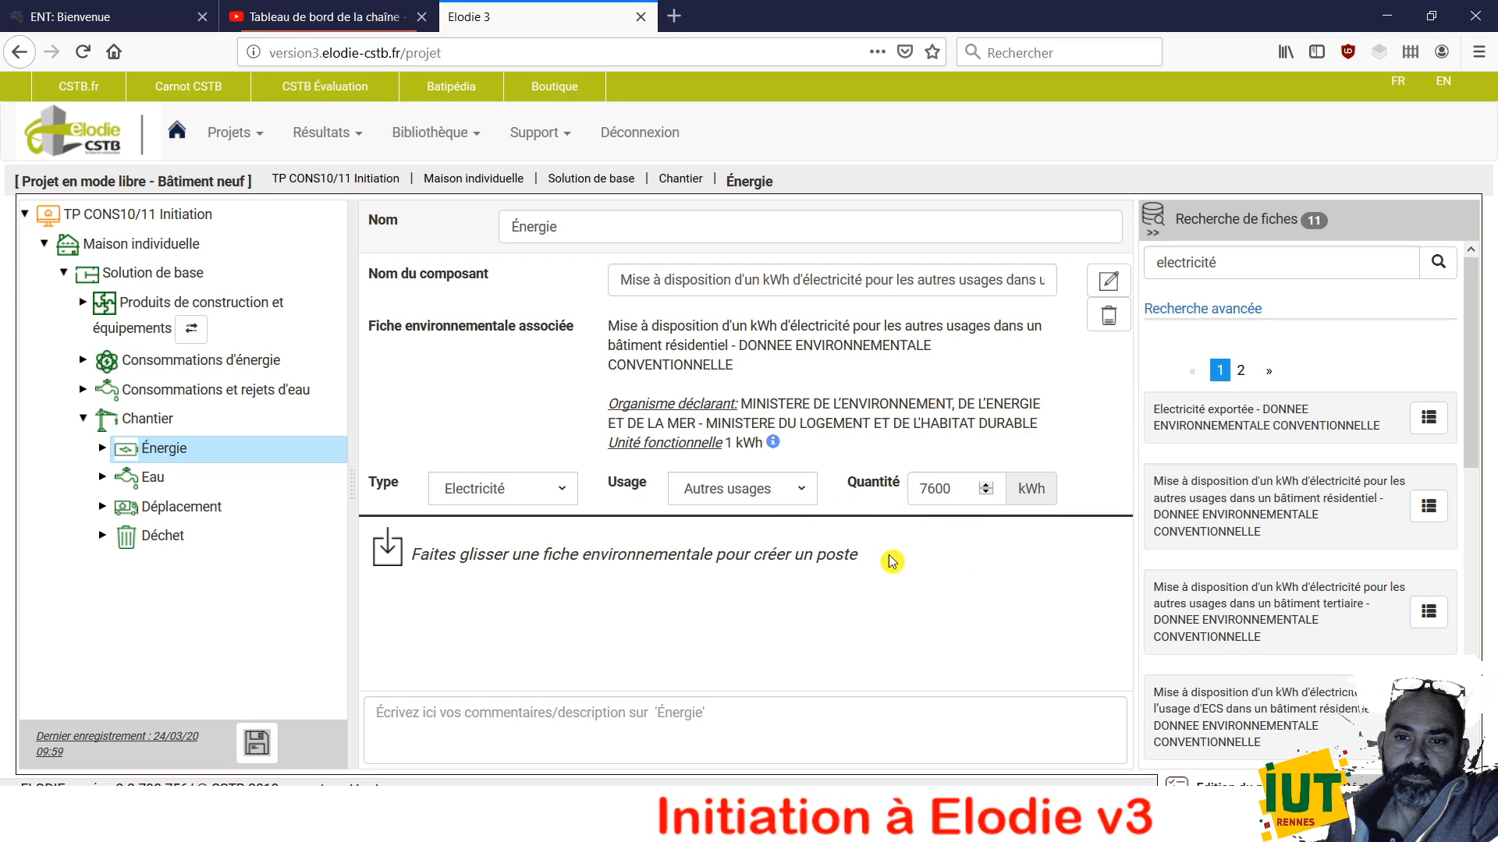
{"action": "left_click", "coordinate": [160, 420]}
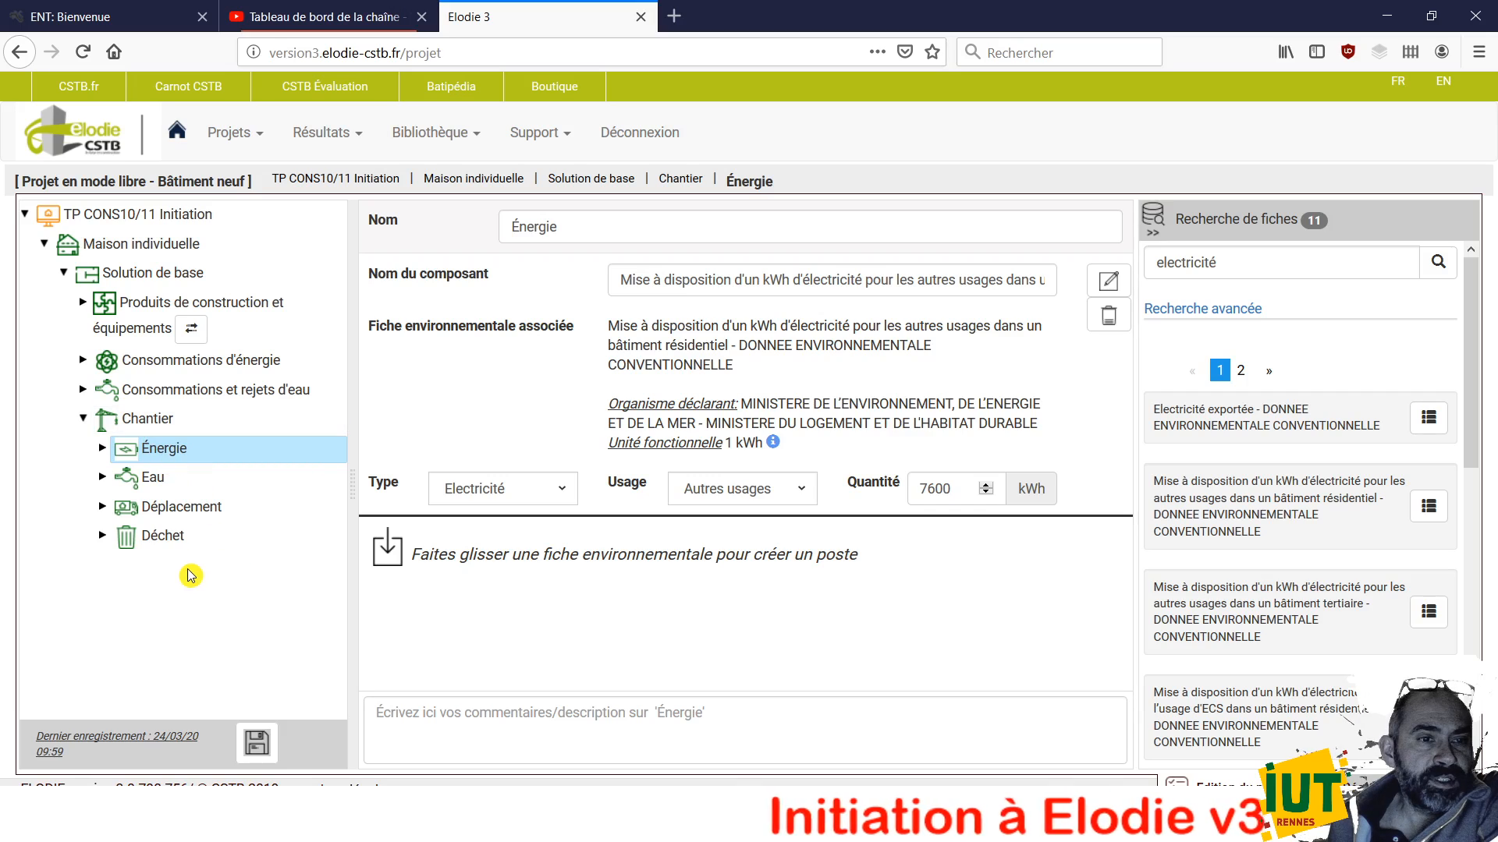